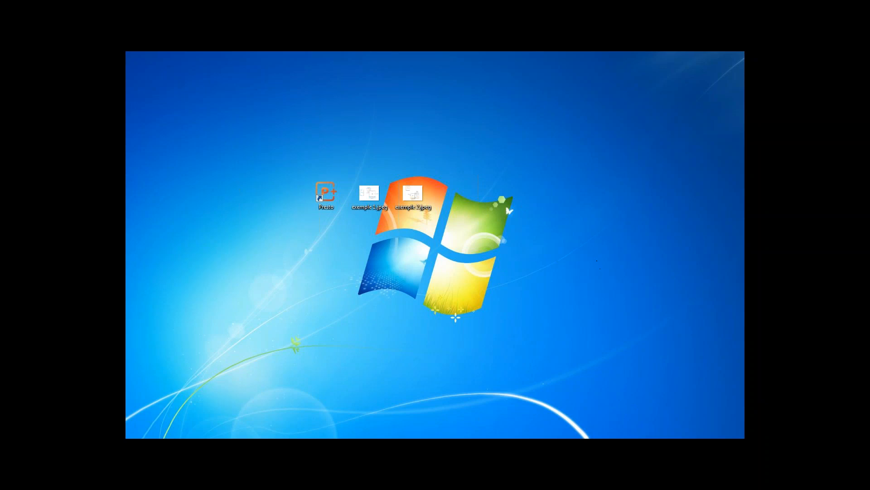
- Launch Presto and open the example sketch exemple 1.jpeg in the photo viewer for reference
{"action": "double_click", "coordinate": [334, 196]}
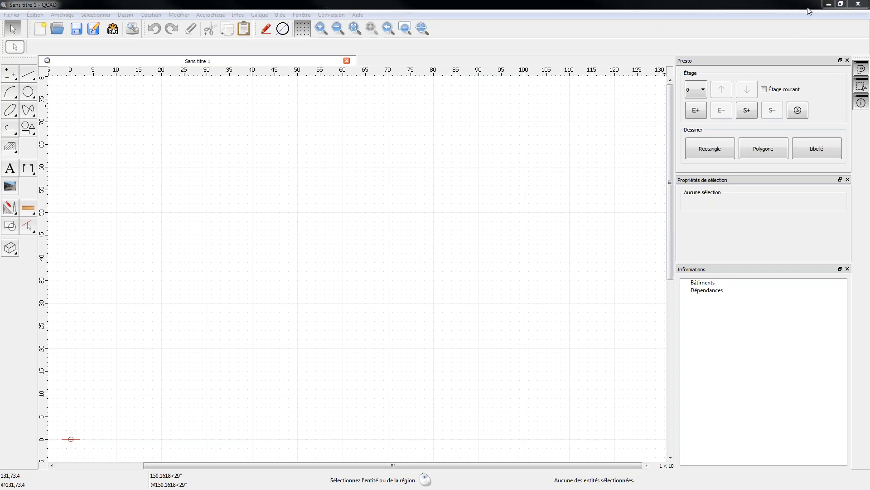
{"action": "left_click", "coordinate": [828, 4]}
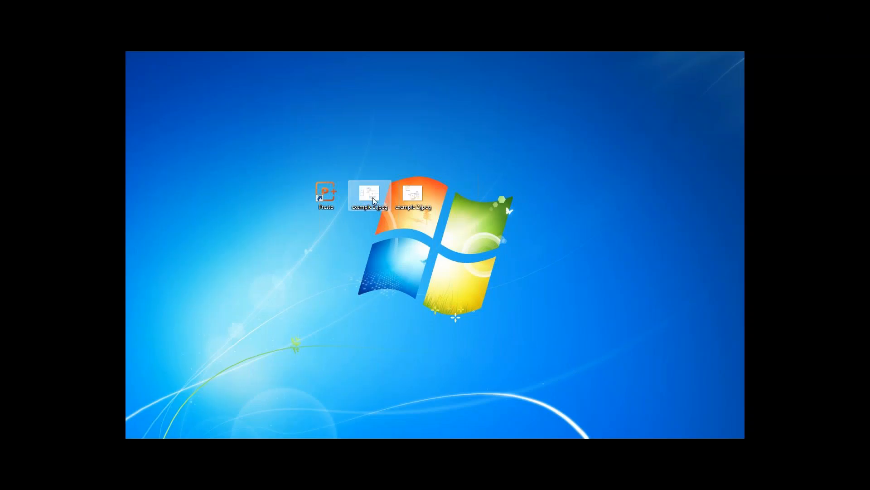
{"action": "double_click", "coordinate": [369, 195]}
{"action": "left_click_drag", "start_coordinate": [522, 31], "coordinate": [281, 77]}
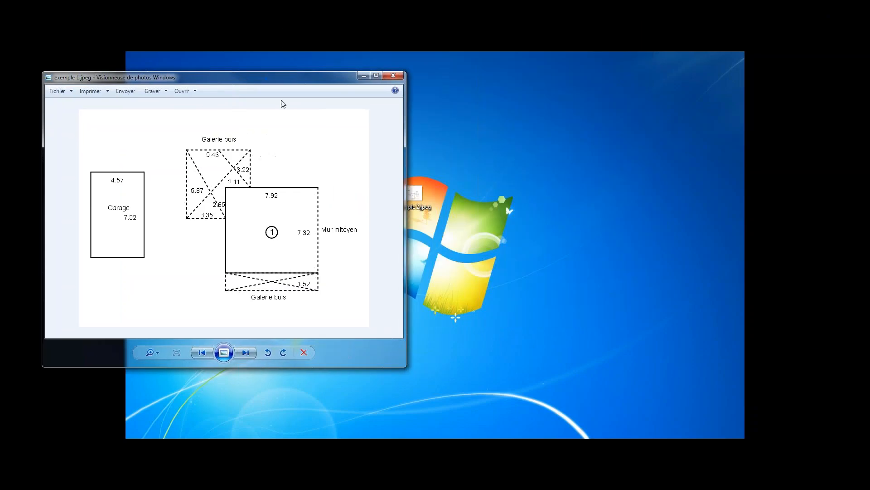
{"action": "left_click_drag", "start_coordinate": [869, 52], "coordinate": [625, 76]}
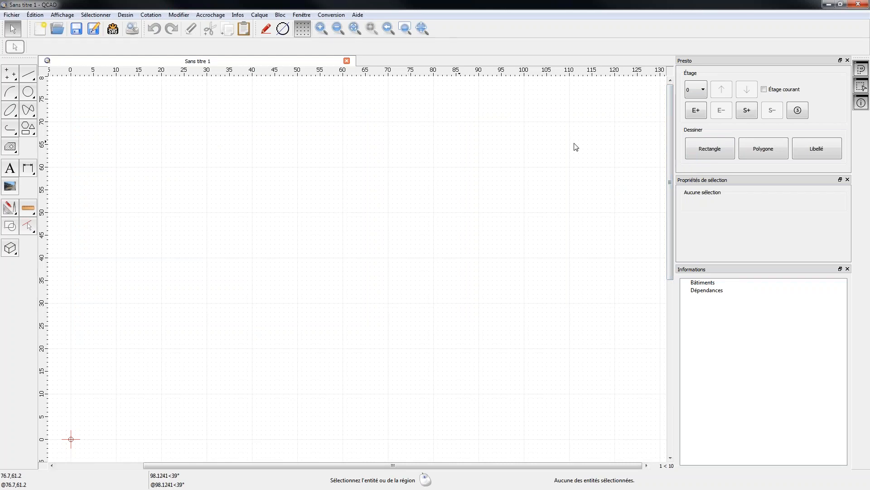
- Draw an Étage rectangle 7.92 wide and 8.65 high with its upper-left corner at 56,49
{"action": "left_click", "coordinate": [722, 150]}
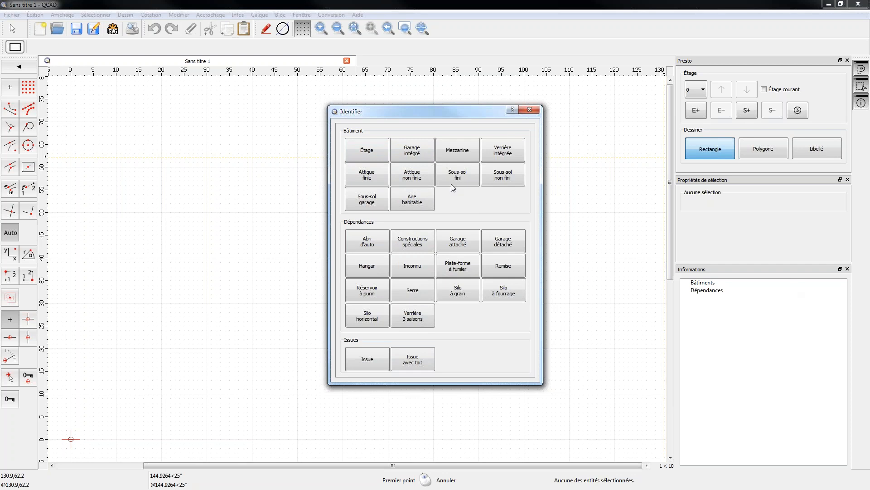
{"action": "left_click", "coordinate": [363, 154]}
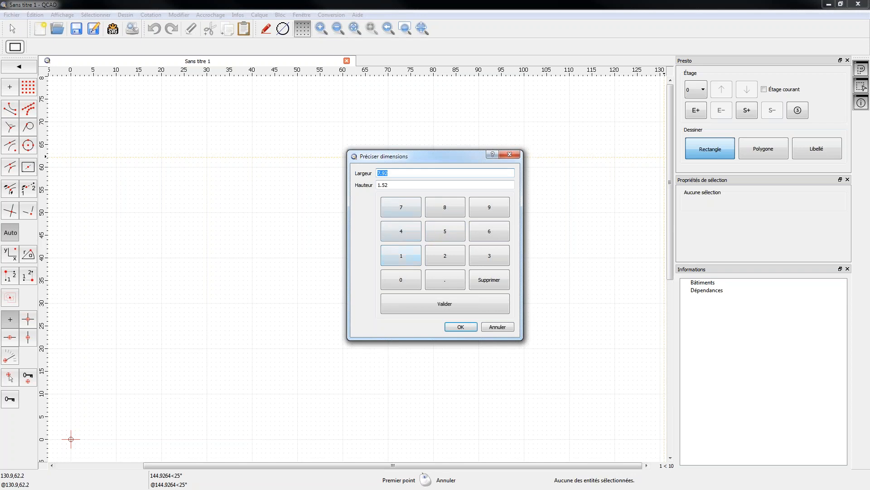
{"action": "key", "text": "Tab"}
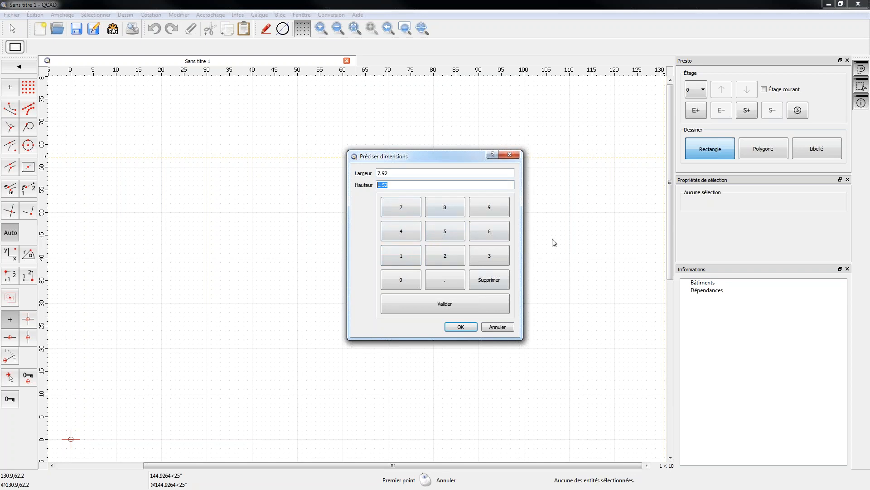
{"action": "left_click", "coordinate": [438, 214]}
{"action": "left_click", "coordinate": [443, 276]}
{"action": "left_click", "coordinate": [490, 237]}
{"action": "left_click", "coordinate": [443, 233]}
{"action": "left_click", "coordinate": [461, 327]}
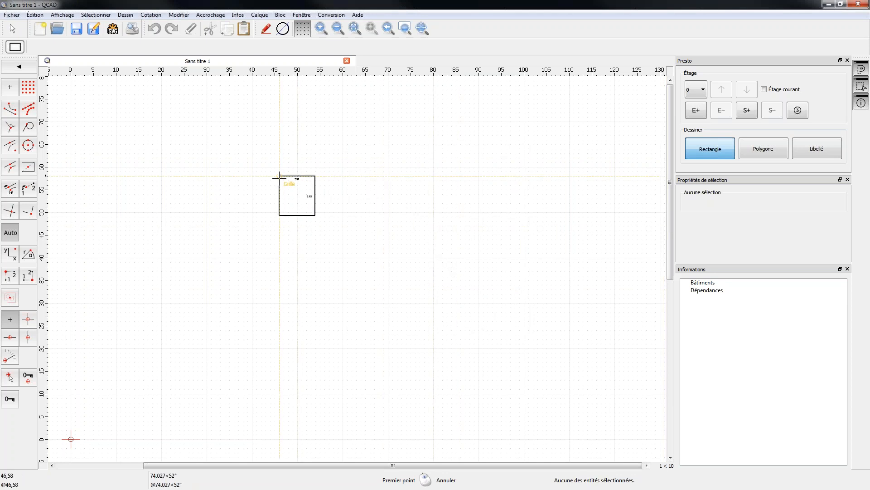
{"action": "left_click", "coordinate": [324, 217]}
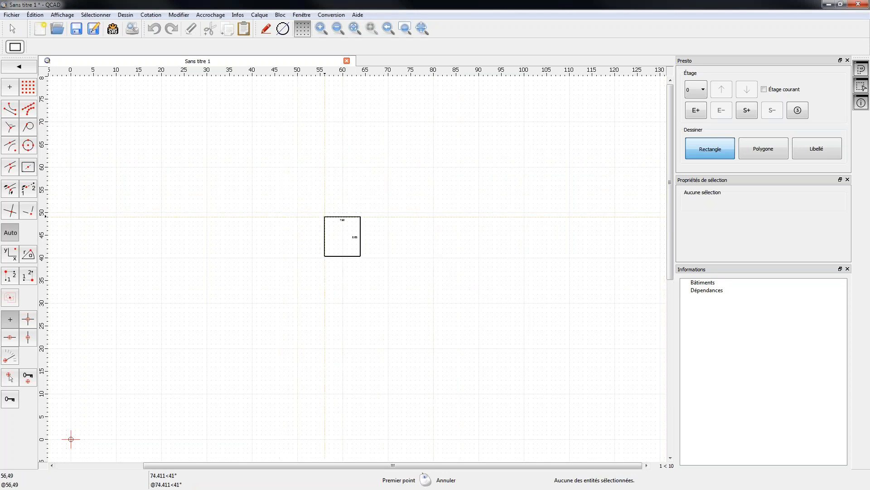
{"action": "triple_click", "coordinate": [322, 29]}
{"action": "left_click", "coordinate": [322, 28]}
{"action": "left_click_drag", "start_coordinate": [670, 266], "coordinate": [670, 252]}
{"action": "left_click", "coordinate": [397, 293]}
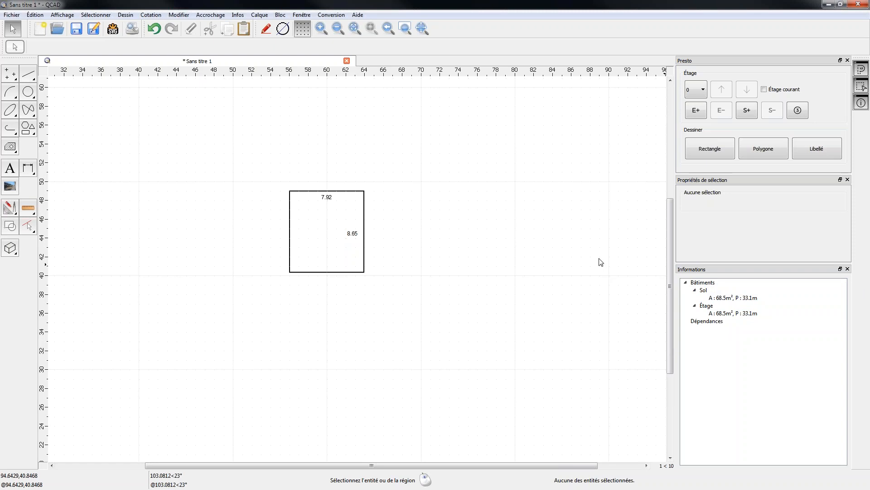
- Toggle the measurement display of the rectangle's right edge
{"action": "left_click_drag", "start_coordinate": [670, 254], "coordinate": [670, 244]}
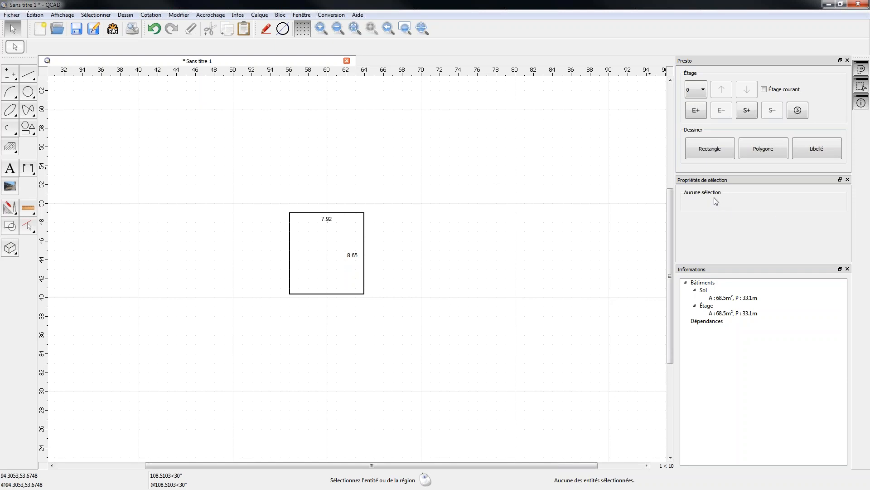
{"action": "left_click", "coordinate": [365, 244]}
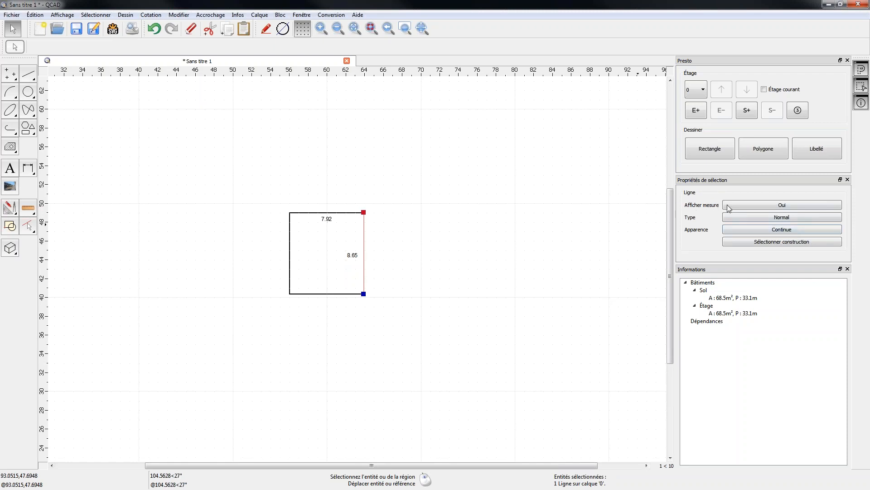
{"action": "left_click", "coordinate": [762, 206]}
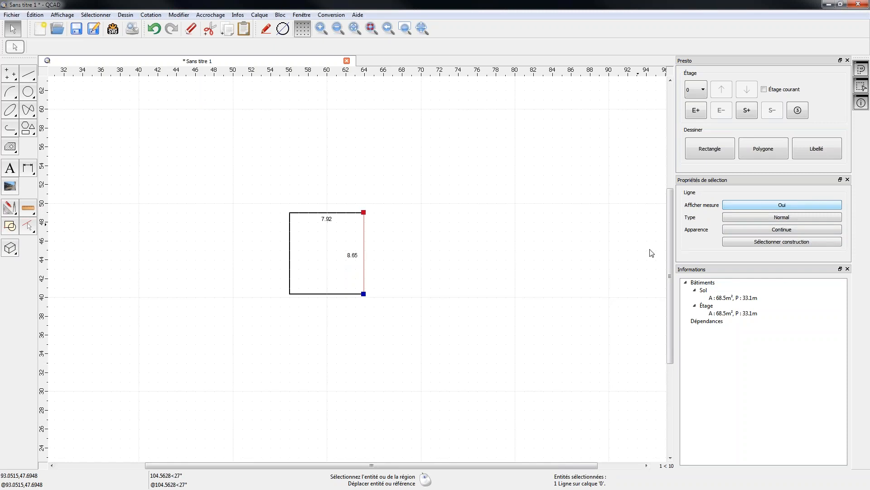
{"action": "left_click", "coordinate": [550, 270]}
- Delete the measurement text of the rectangle's right edge and turn that edge's measurement display back on
{"action": "left_click", "coordinate": [350, 257]}
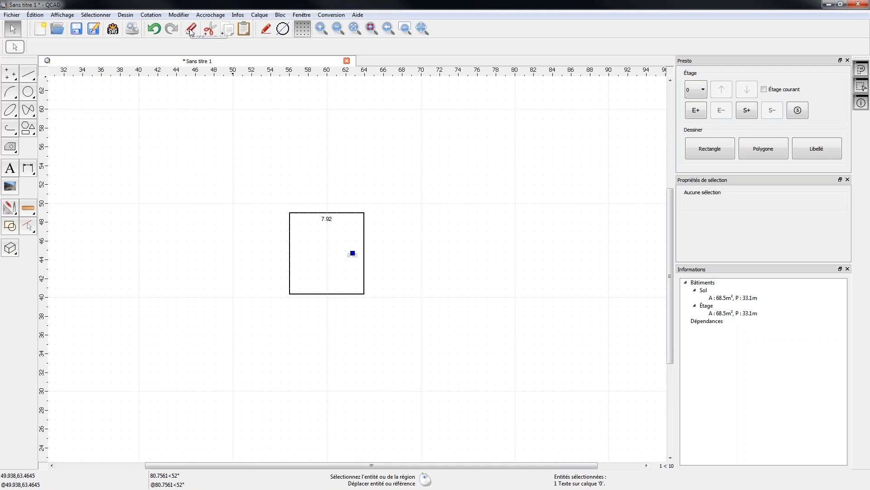
{"action": "left_click", "coordinate": [190, 29]}
{"action": "left_click", "coordinate": [364, 253]}
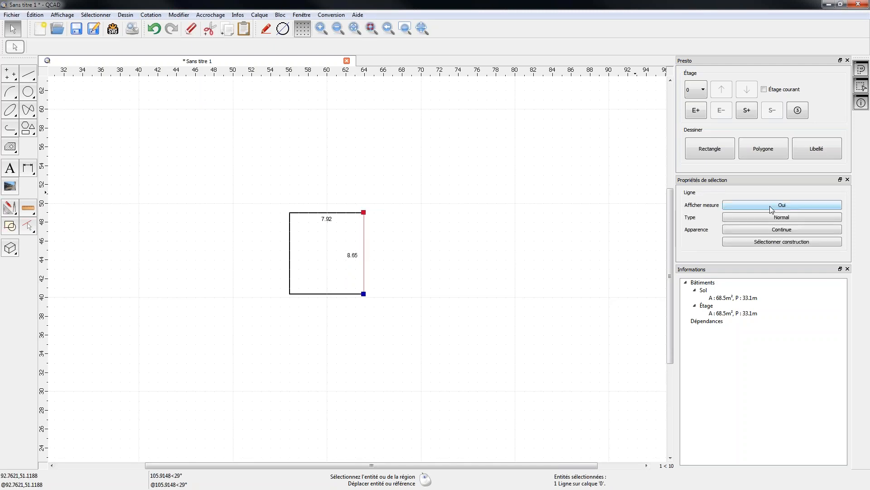
{"action": "left_click", "coordinate": [305, 294]}
{"action": "left_click", "coordinate": [763, 207]}
{"action": "left_click", "coordinate": [548, 290]}
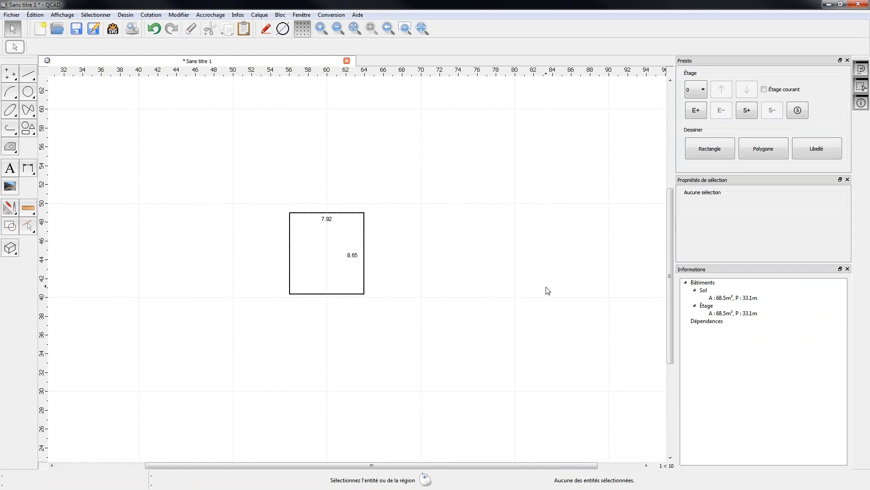
- Set the type of the rectangle's right edge to Mitoyen and return it to Normal
{"action": "left_click", "coordinate": [365, 277]}
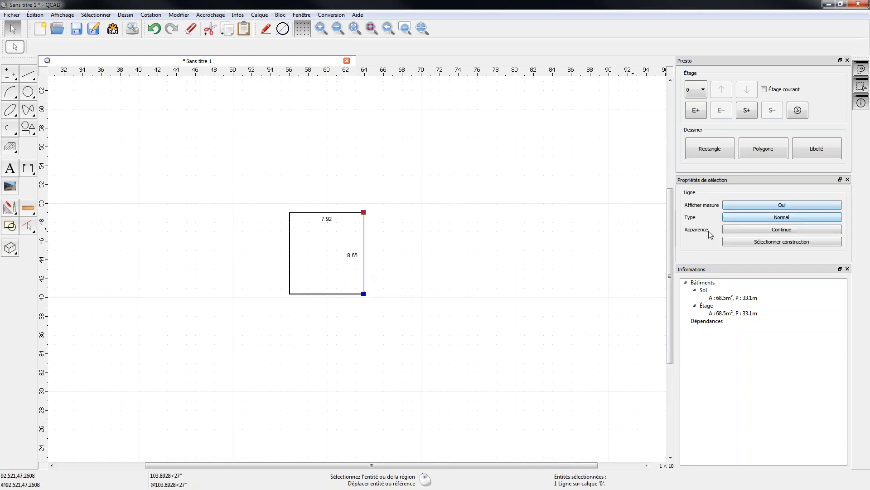
{"action": "left_click", "coordinate": [765, 223]}
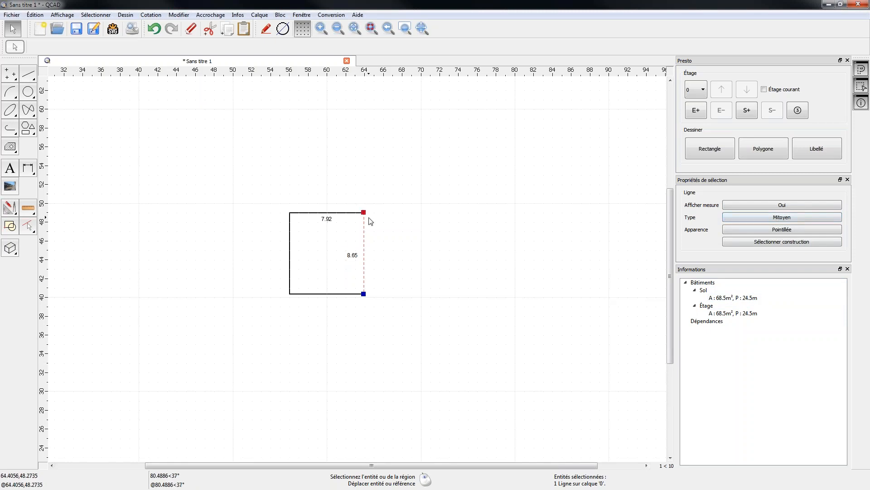
{"action": "left_click", "coordinate": [790, 218]}
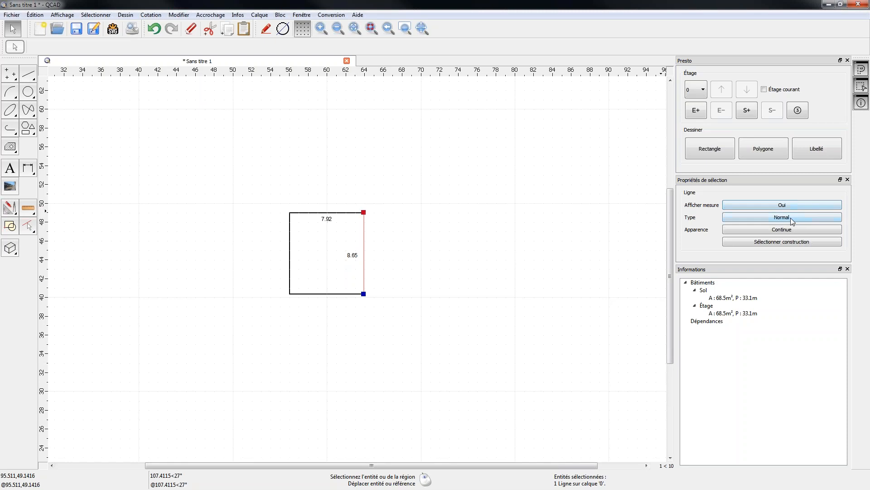
- Toggle the line appearance of the rectangle's right edge between Continue and Pointillée
{"action": "left_click", "coordinate": [760, 230]}
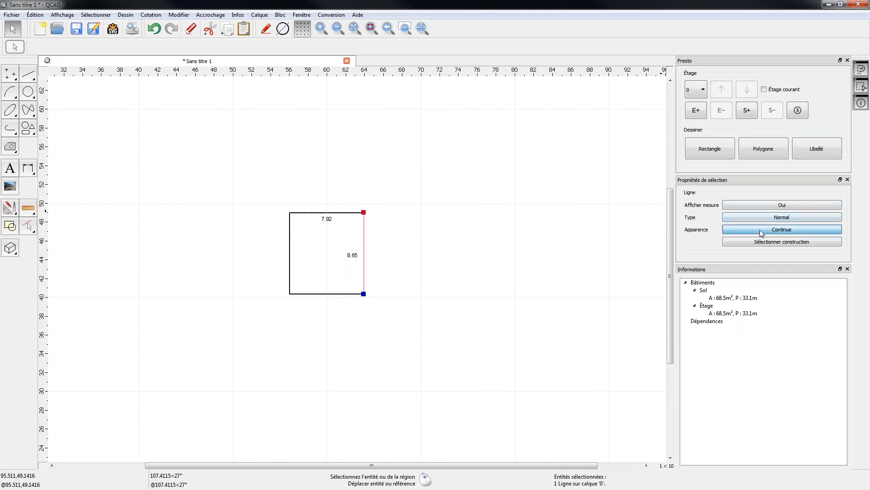
{"action": "left_click", "coordinate": [760, 230]}
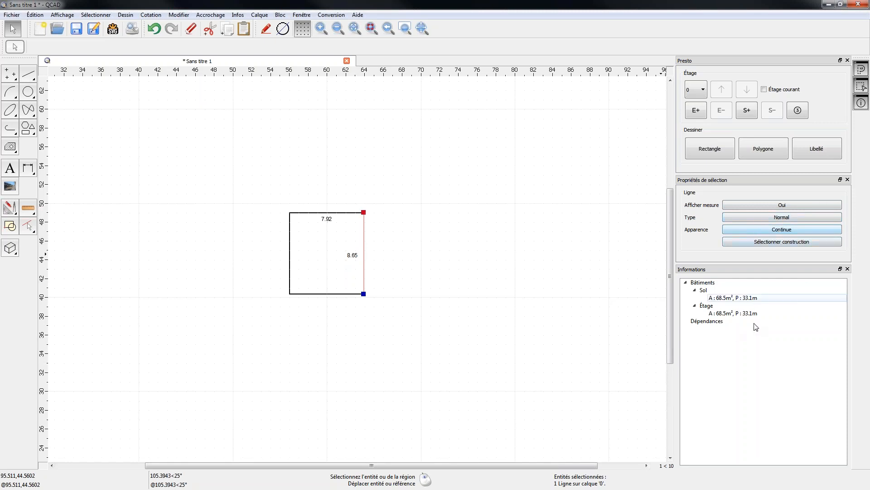
{"action": "left_click", "coordinate": [787, 230]}
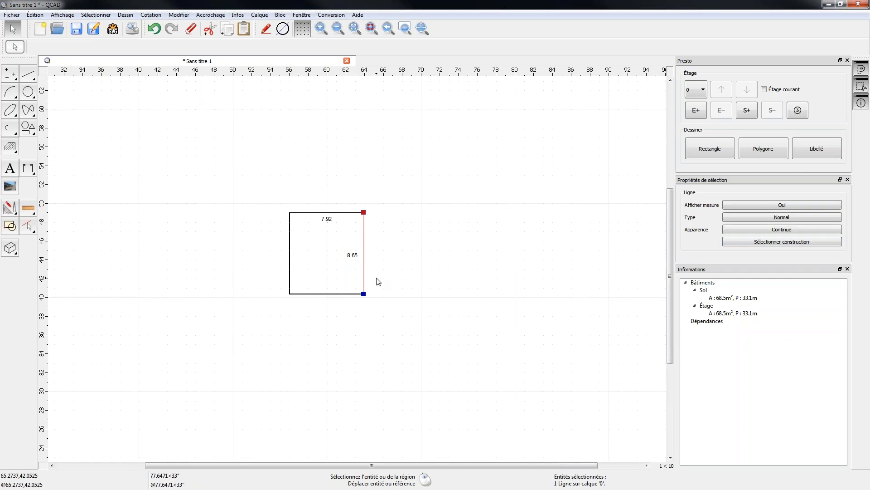
{"action": "left_click", "coordinate": [401, 308]}
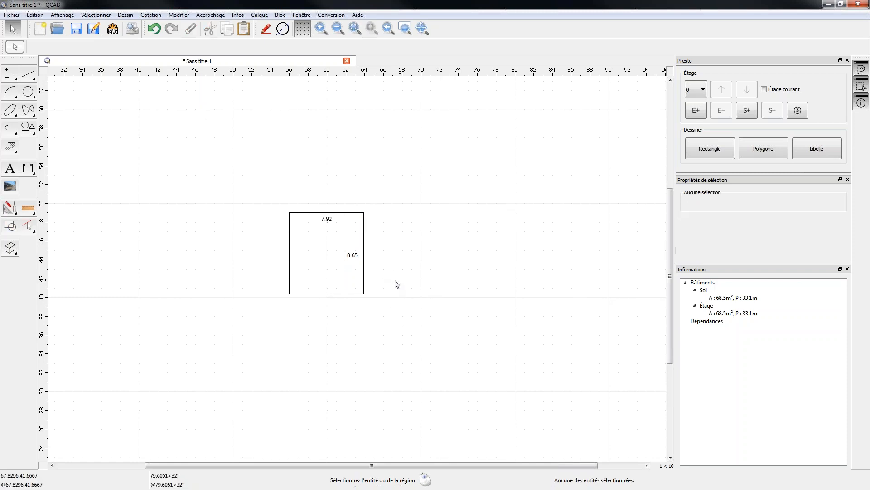
- Try to move the rectangle's right edge away from the shape and to delete that edge on its own
{"action": "left_click", "coordinate": [364, 284]}
{"action": "left_click", "coordinate": [402, 306]}
{"action": "left_click", "coordinate": [365, 258]}
{"action": "left_click_drag", "start_coordinate": [364, 257], "coordinate": [534, 204]}
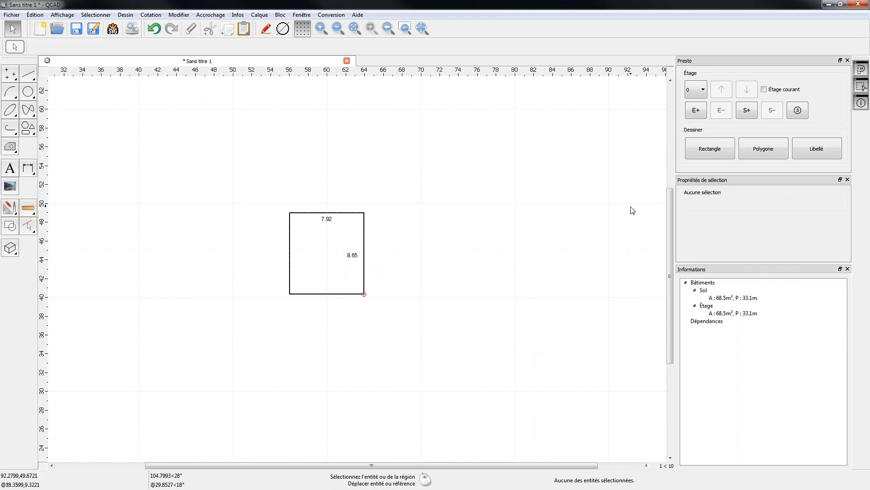
{"action": "left_click", "coordinate": [365, 259]}
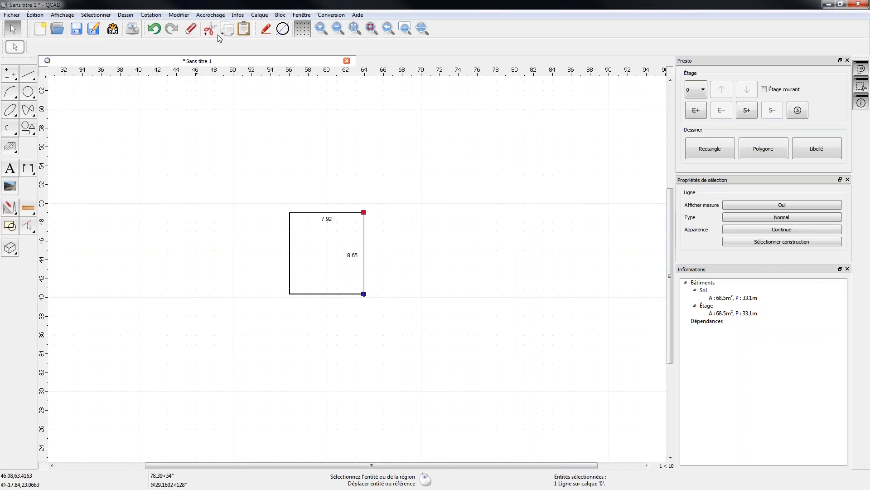
{"action": "left_click", "coordinate": [192, 32]}
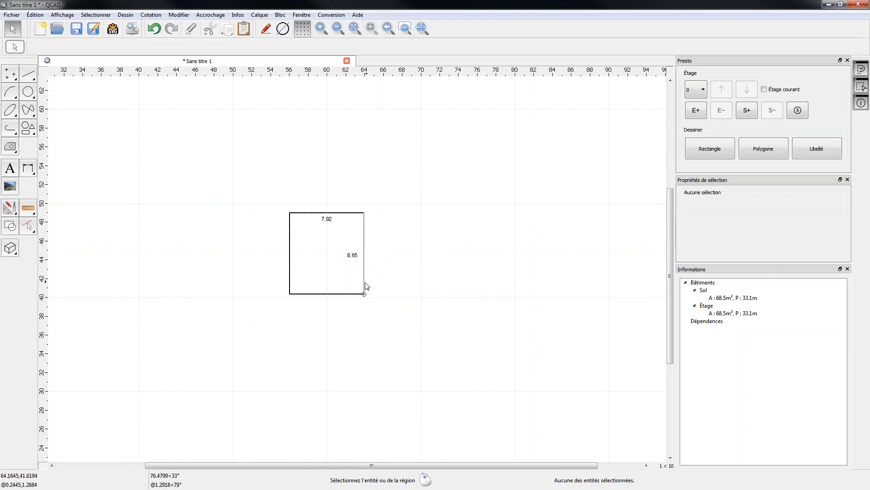
{"action": "left_click", "coordinate": [364, 287]}
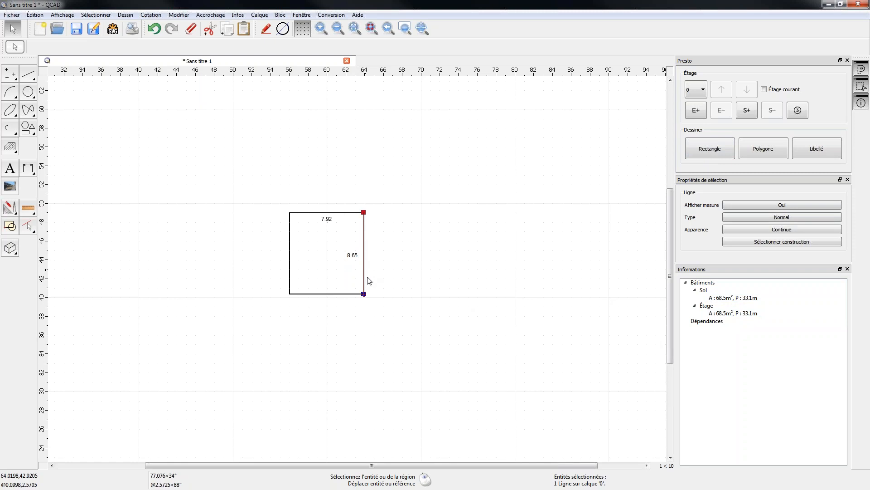
- Delete the entire rectangle with its measurements and draw a new Étage rectangle 7.92 wide and 8.65 high
{"action": "left_click_drag", "start_coordinate": [421, 345], "coordinate": [226, 168]}
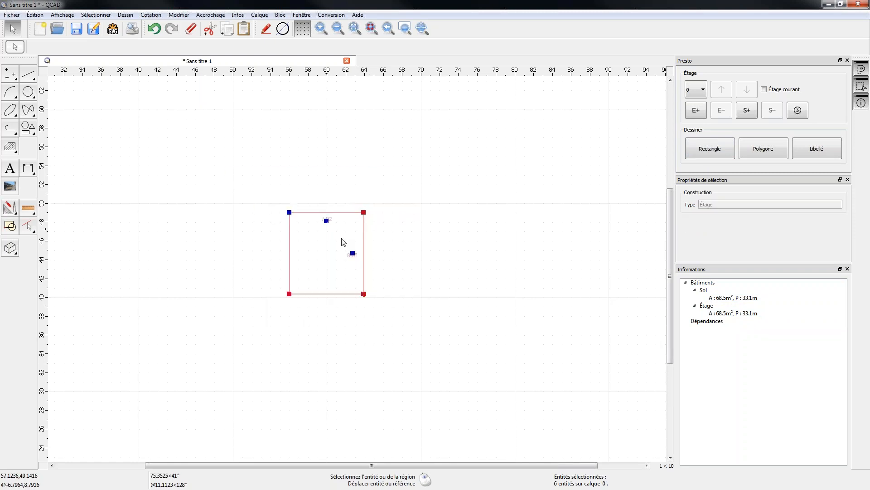
{"action": "left_click", "coordinate": [191, 28]}
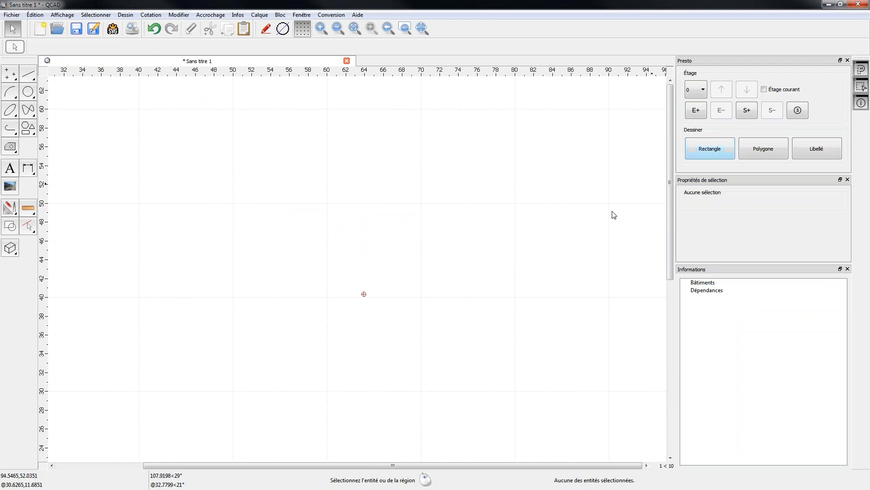
{"action": "left_click", "coordinate": [710, 154]}
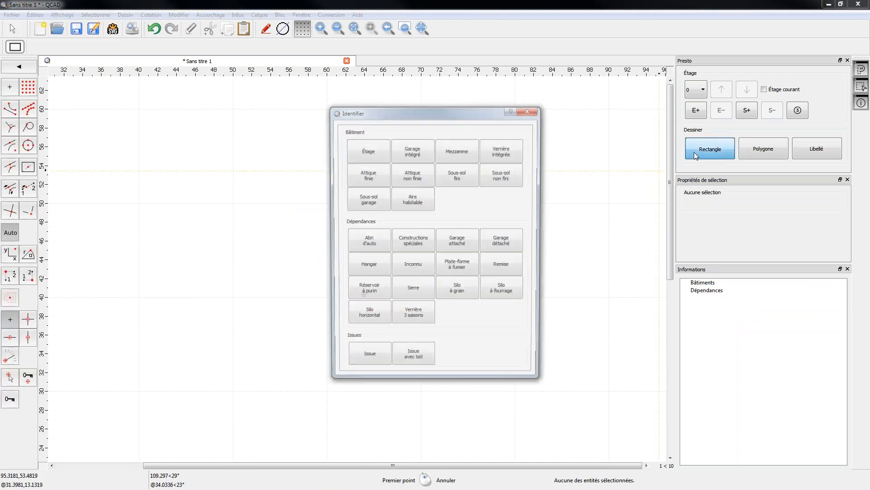
{"action": "left_click", "coordinate": [365, 154]}
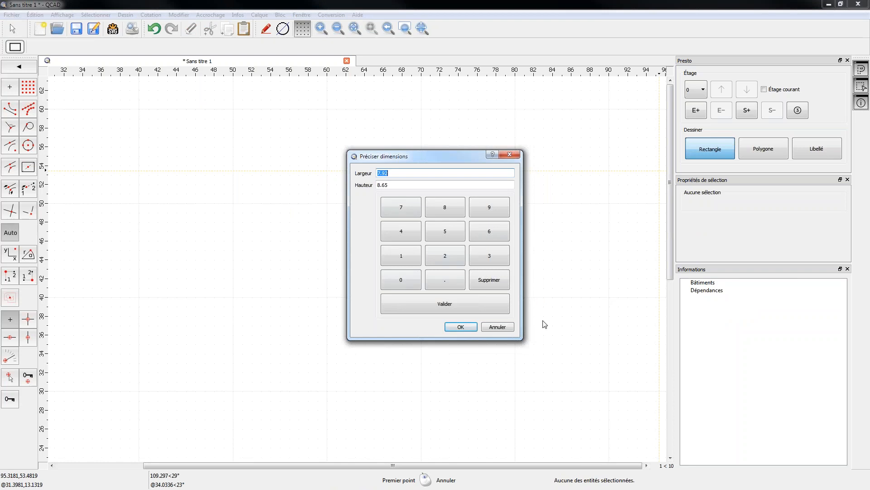
{"action": "left_click", "coordinate": [460, 326]}
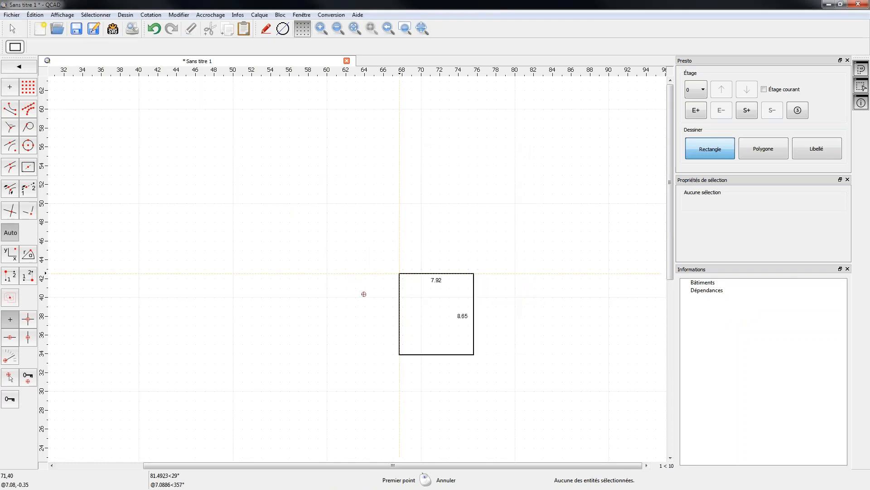
{"action": "left_click", "coordinate": [450, 258]}
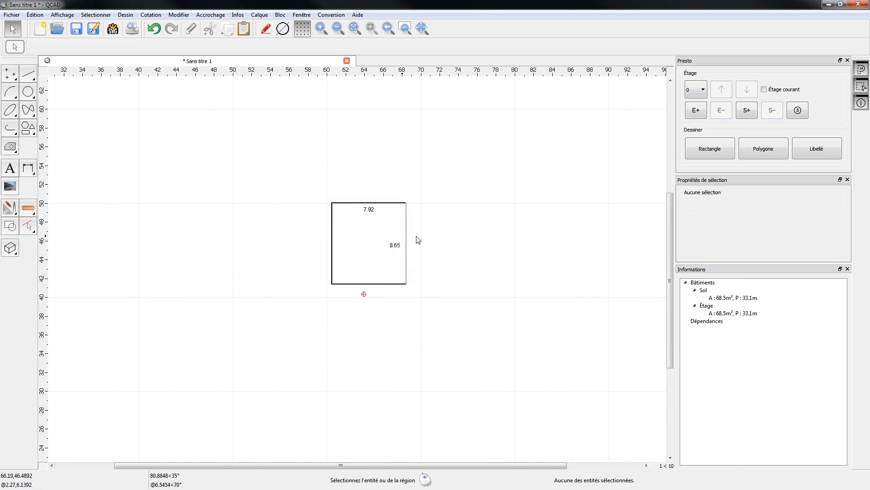
- Select the rectangle's right, top and left edges together and clear the selection
{"action": "left_click", "coordinate": [408, 243]}
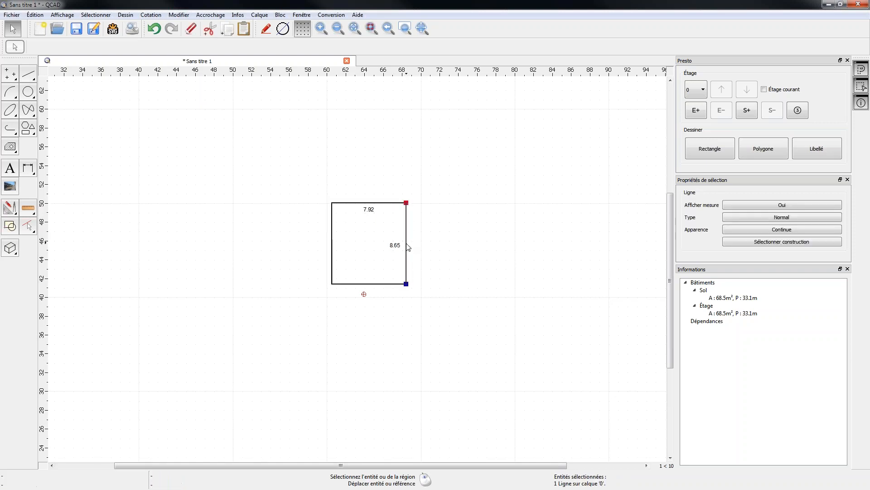
{"action": "left_click", "coordinate": [392, 203]}
{"action": "left_click", "coordinate": [332, 257]}
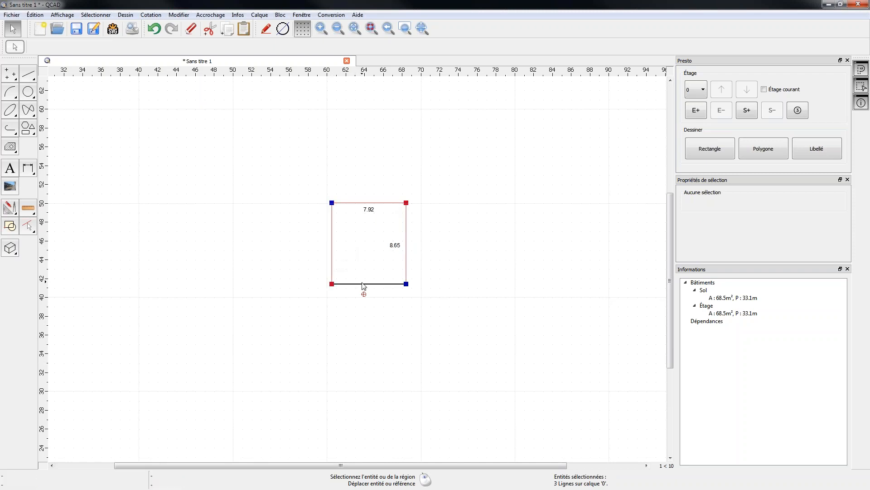
{"action": "left_click", "coordinate": [423, 338]}
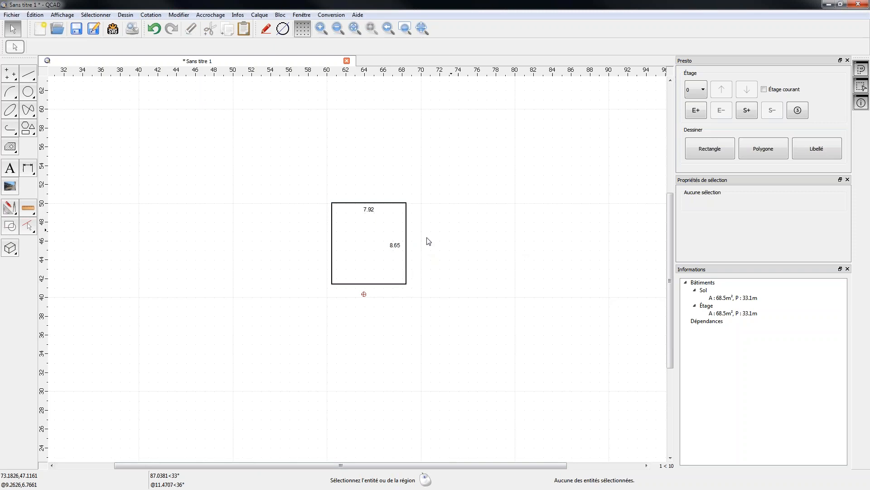
- Select the whole Étage construction starting from its right edge, move it about 8 units left and 1 unit down, and deselect it
{"action": "left_click", "coordinate": [407, 256]}
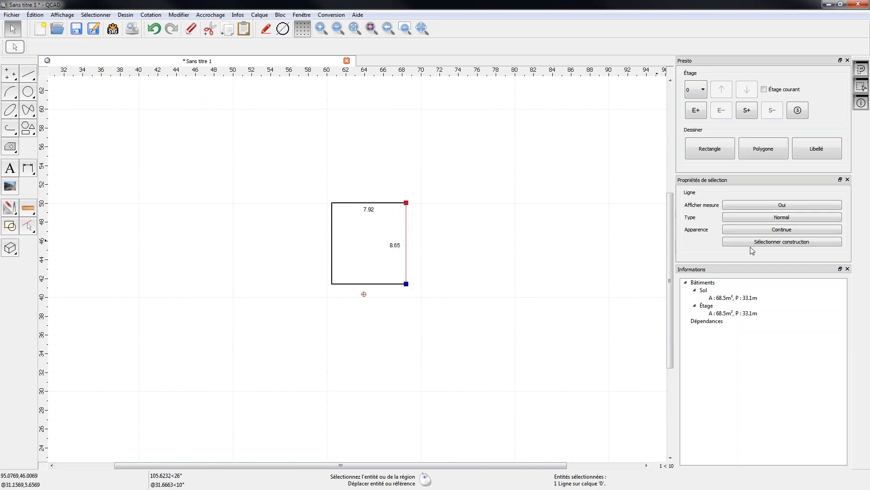
{"action": "left_click", "coordinate": [807, 243]}
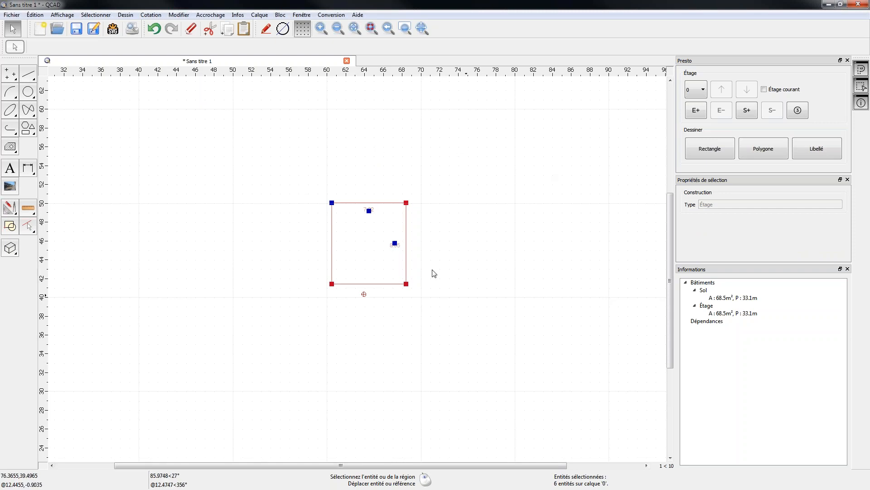
{"action": "left_click_drag", "start_coordinate": [406, 284], "coordinate": [333, 294]}
{"action": "left_click", "coordinate": [317, 332]}
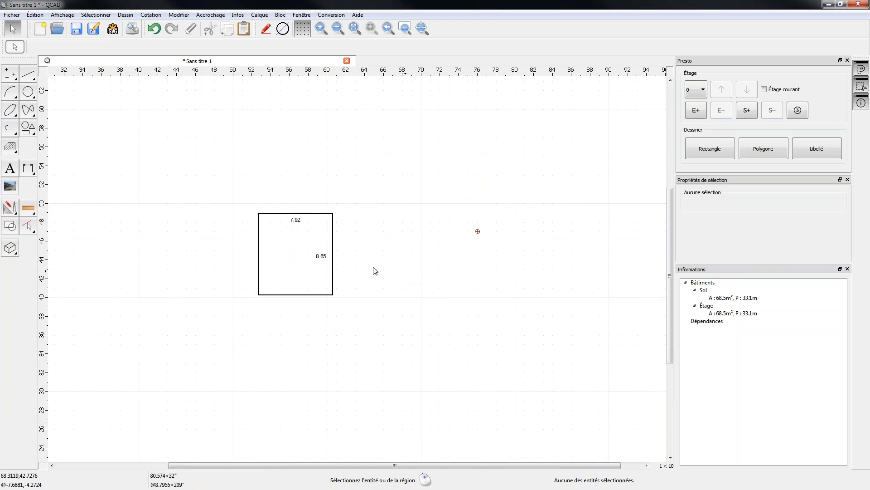
{"action": "left_click_drag", "start_coordinate": [398, 466], "coordinate": [420, 467]}
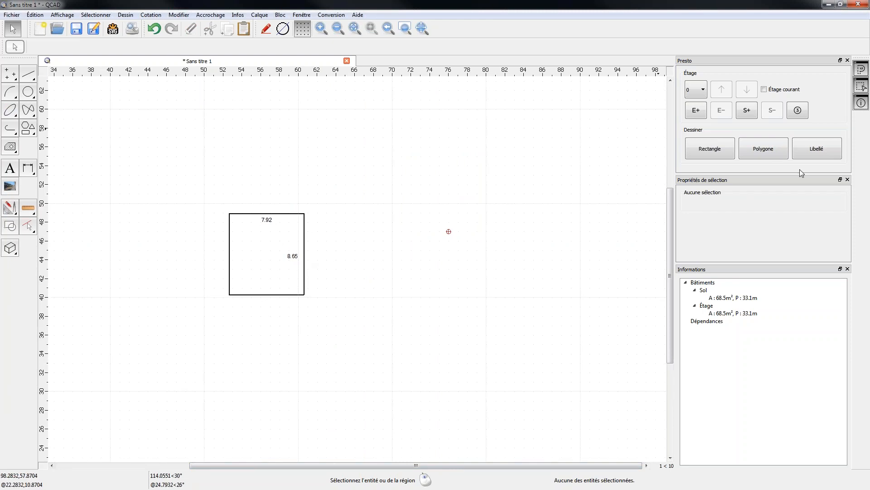
{"action": "left_click", "coordinate": [765, 151]}
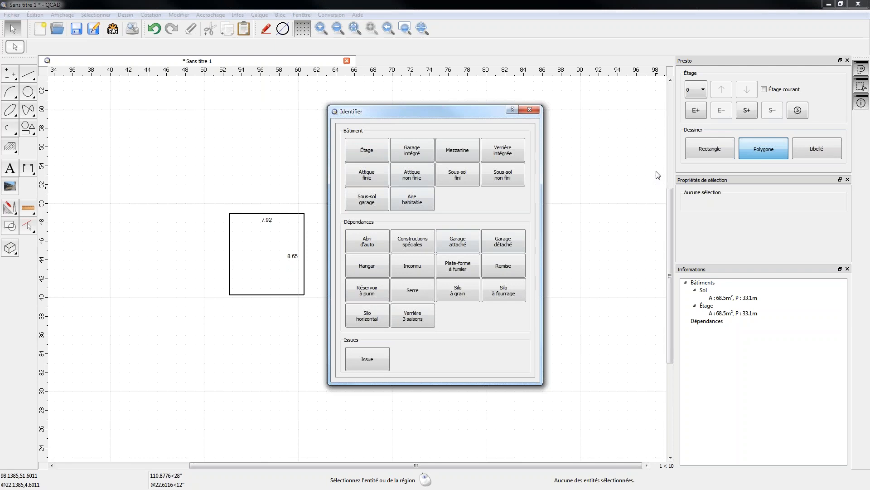
{"action": "left_click", "coordinate": [371, 157]}
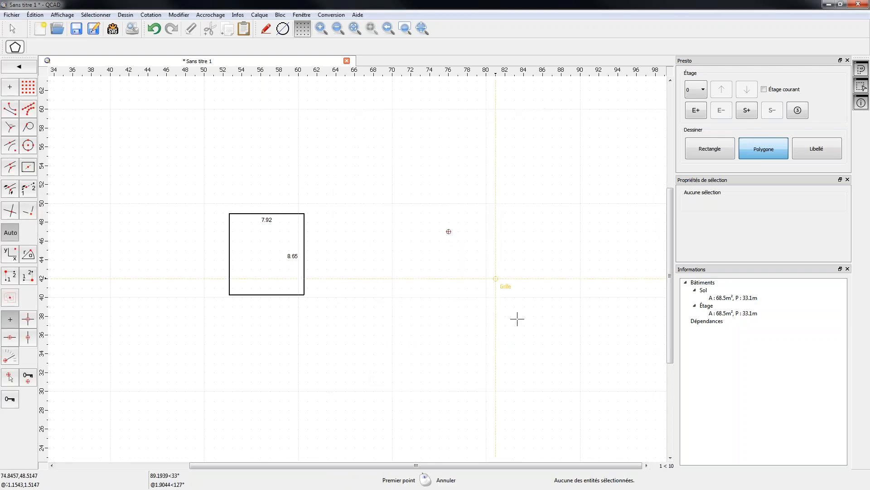
{"action": "right_click", "coordinate": [401, 201]}
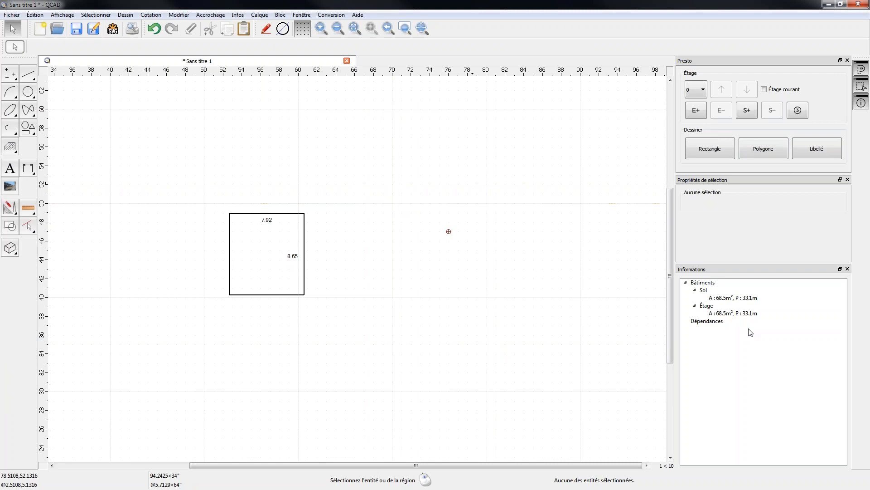
{"action": "left_click", "coordinate": [710, 150]}
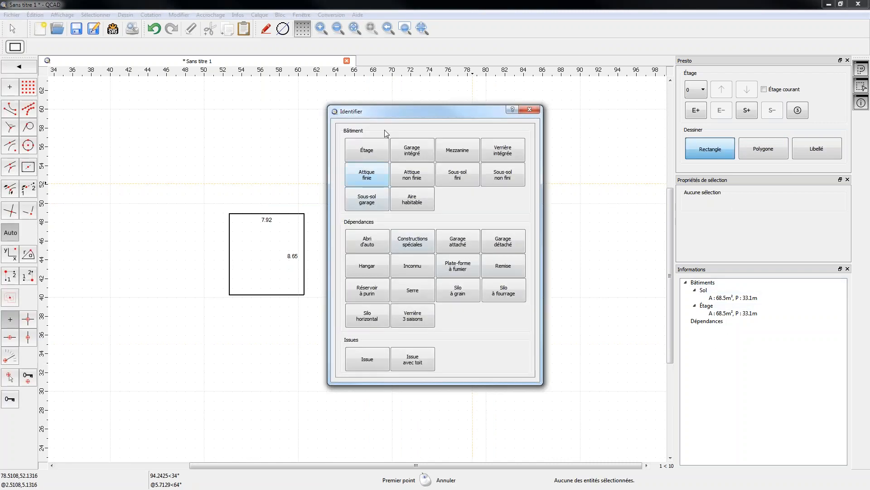
{"action": "left_click", "coordinate": [511, 265]}
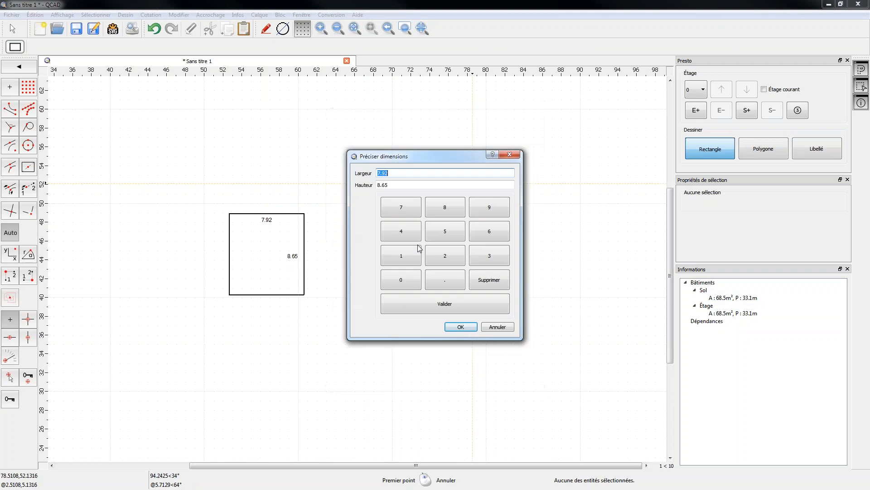
{"action": "left_click", "coordinate": [497, 326]}
- Start a Remise polygon at 70, 50 with a 5-unit segment to the right followed by a 2-unit segment down
{"action": "left_click", "coordinate": [763, 149]}
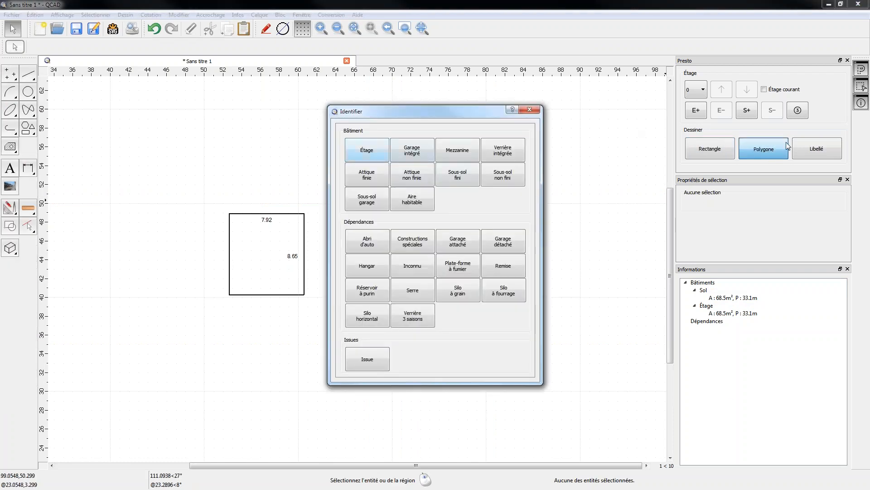
{"action": "left_click", "coordinate": [516, 269]}
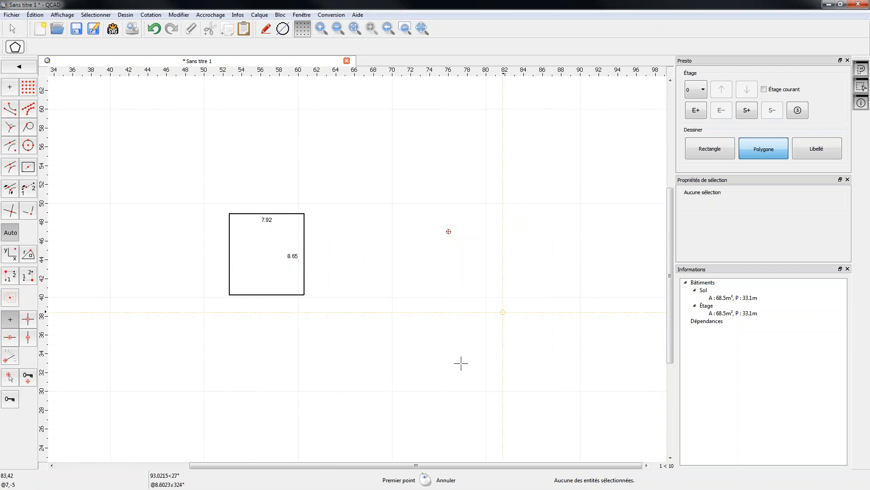
{"action": "left_click", "coordinate": [392, 204]}
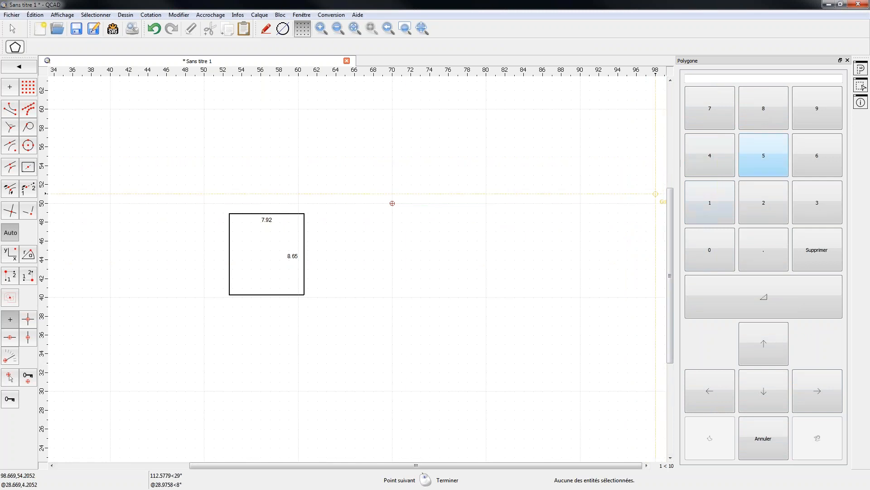
{"action": "left_click", "coordinate": [774, 159]}
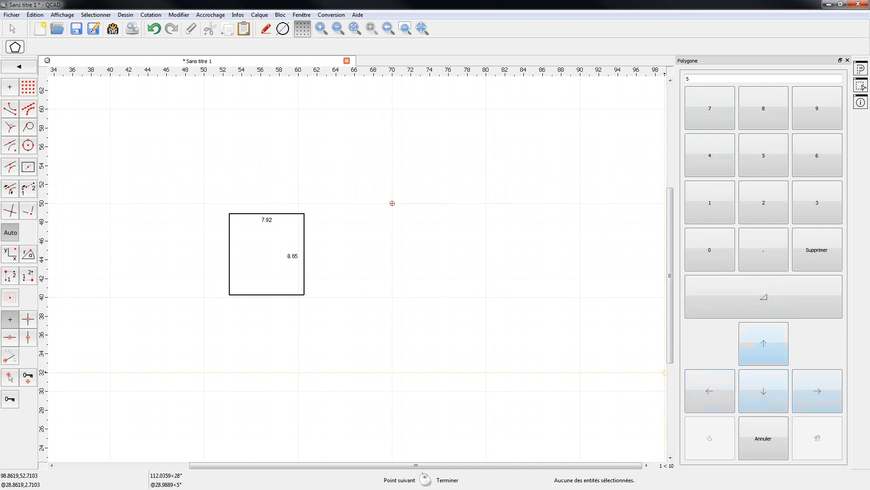
{"action": "left_click", "coordinate": [818, 393]}
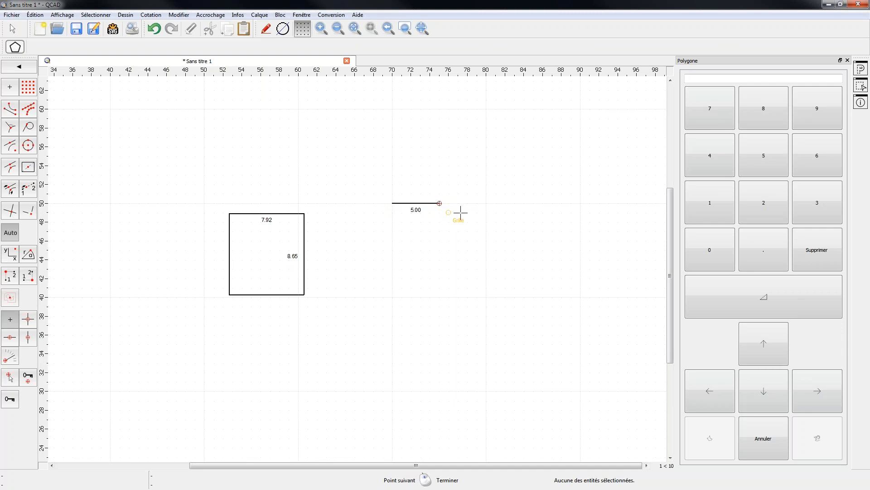
{"action": "left_click", "coordinate": [773, 205]}
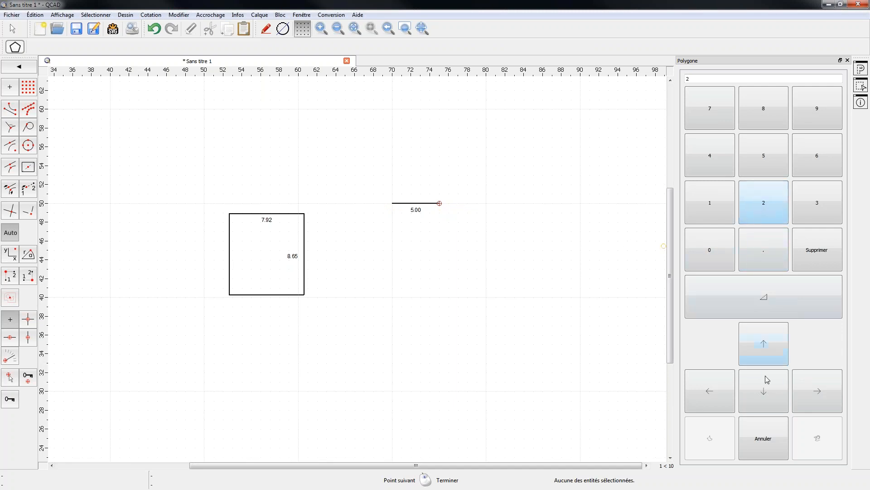
{"action": "left_click", "coordinate": [769, 388]}
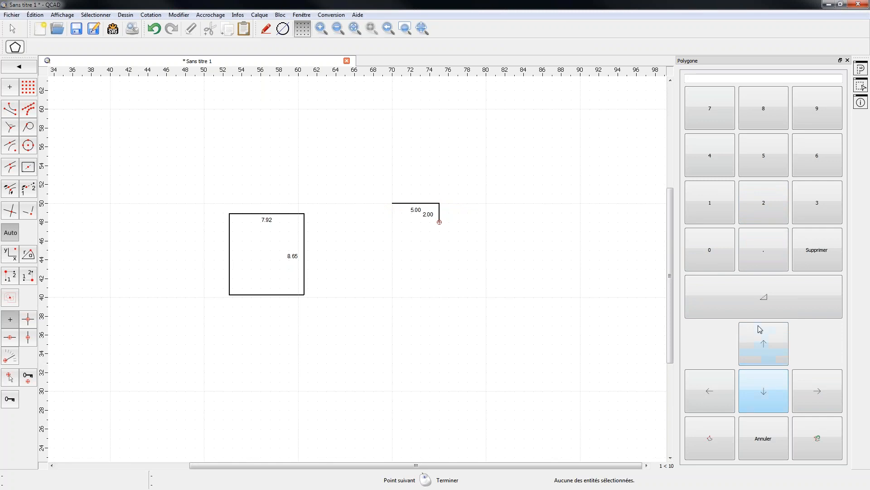
- Add a segment to the right in three 1-unit increments and extend it by 0.41 to a length of 3.41
{"action": "left_click", "coordinate": [835, 396]}
{"action": "left_click", "coordinate": [835, 397]}
{"action": "left_click", "coordinate": [834, 397]}
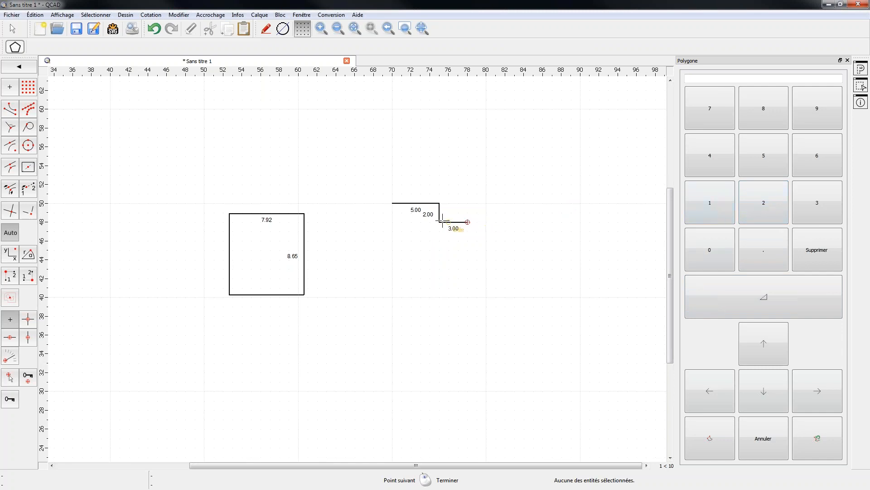
{"action": "left_click", "coordinate": [710, 247]}
{"action": "left_click", "coordinate": [773, 254]}
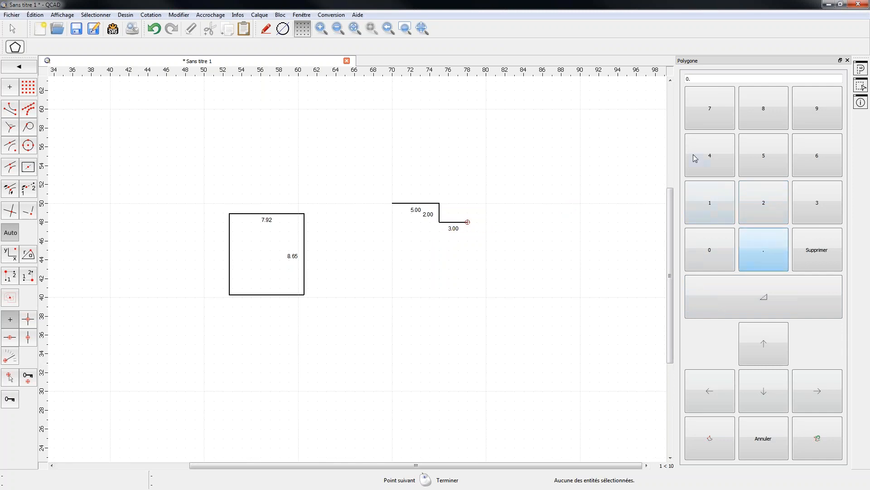
{"action": "left_click", "coordinate": [710, 155]}
{"action": "left_click", "coordinate": [698, 202]}
{"action": "left_click", "coordinate": [819, 392]}
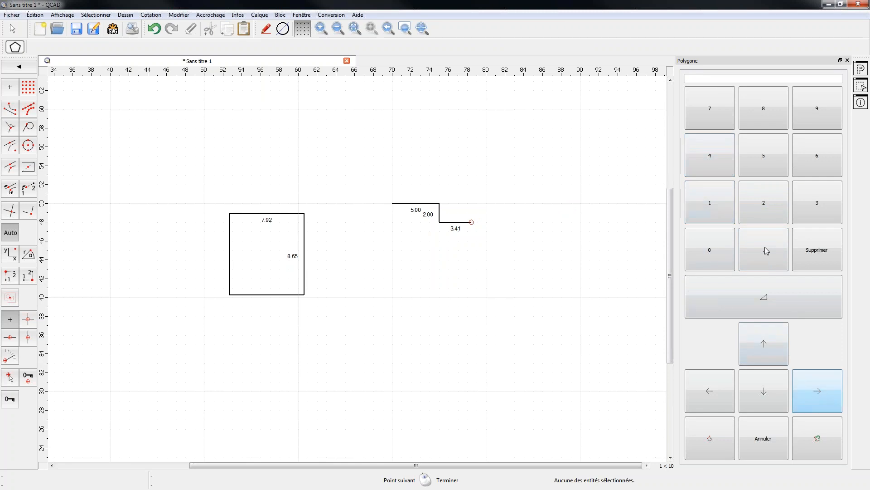
- Continue the polygon with a 2-unit segment down and a 5-unit segment to the right
{"action": "left_click", "coordinate": [767, 211]}
{"action": "left_click", "coordinate": [764, 391]}
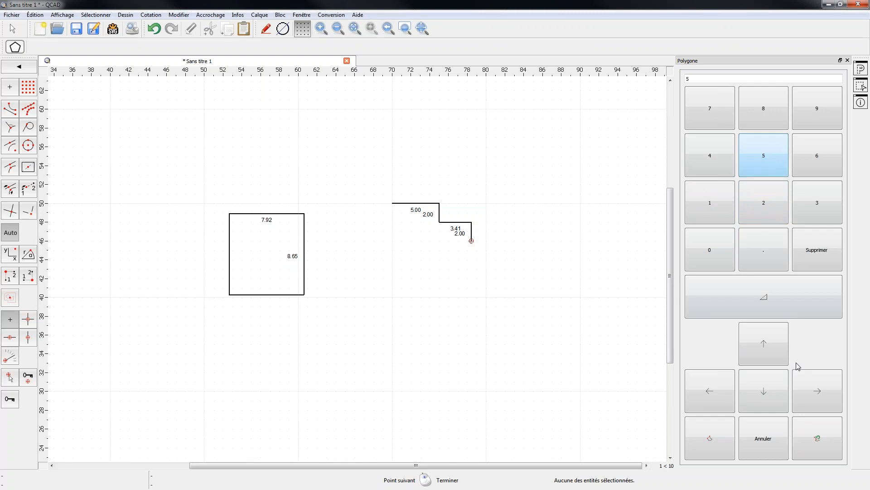
{"action": "left_click", "coordinate": [827, 399]}
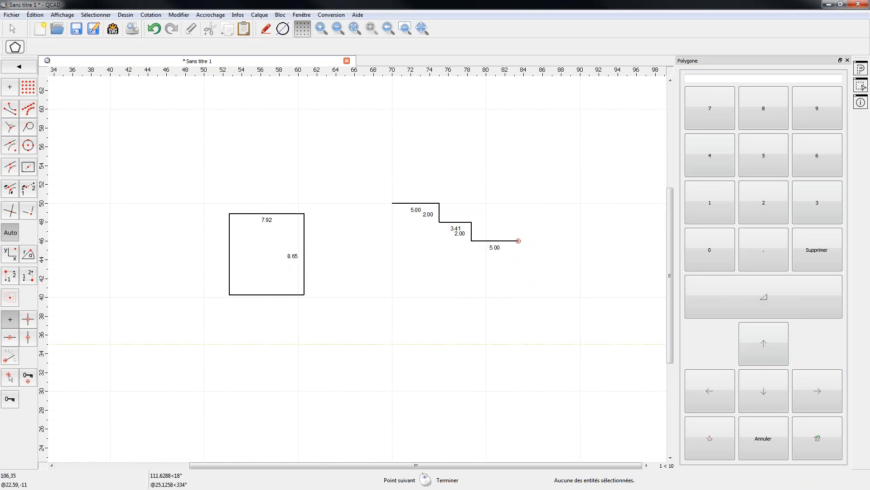
- Turn the last 5-unit segment into a diagonal by offsetting its end 5 units down and a further 1 unit down
{"action": "left_click", "coordinate": [777, 304]}
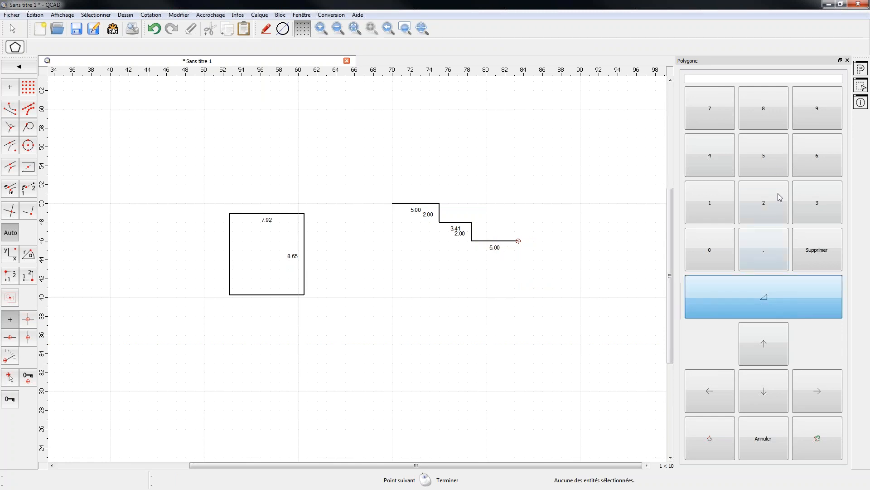
{"action": "left_click", "coordinate": [770, 390]}
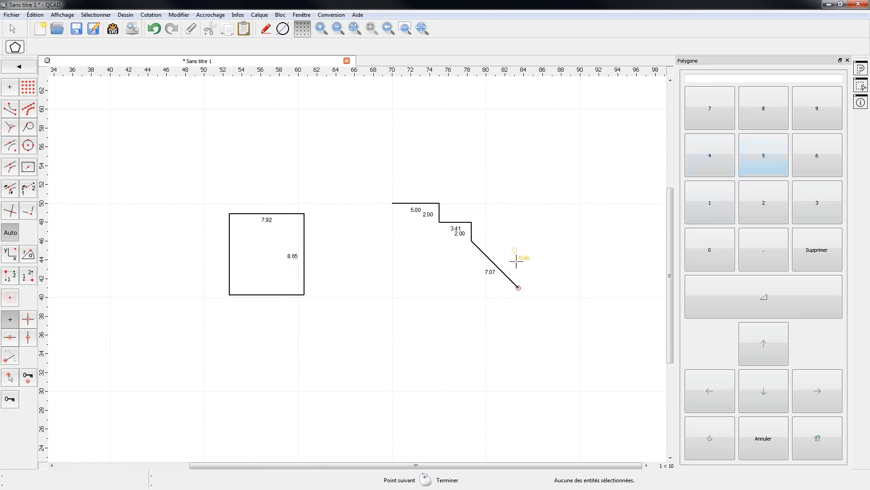
{"action": "left_click", "coordinate": [777, 304]}
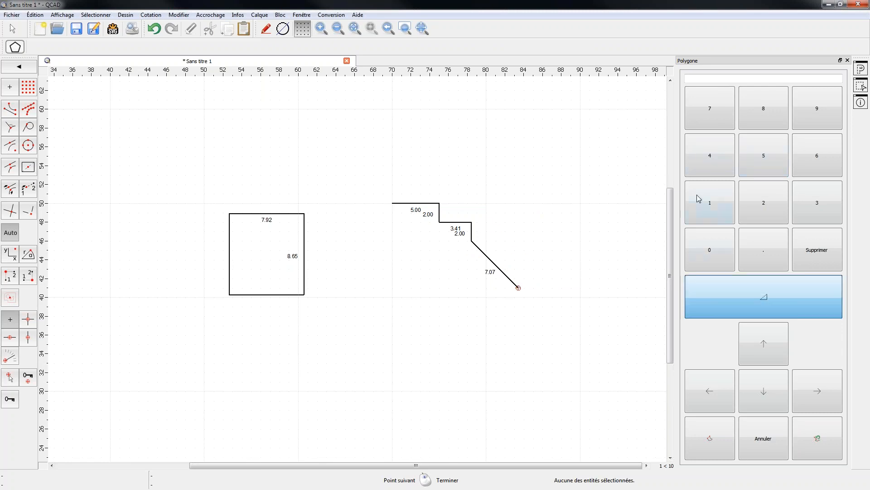
{"action": "left_click", "coordinate": [709, 215]}
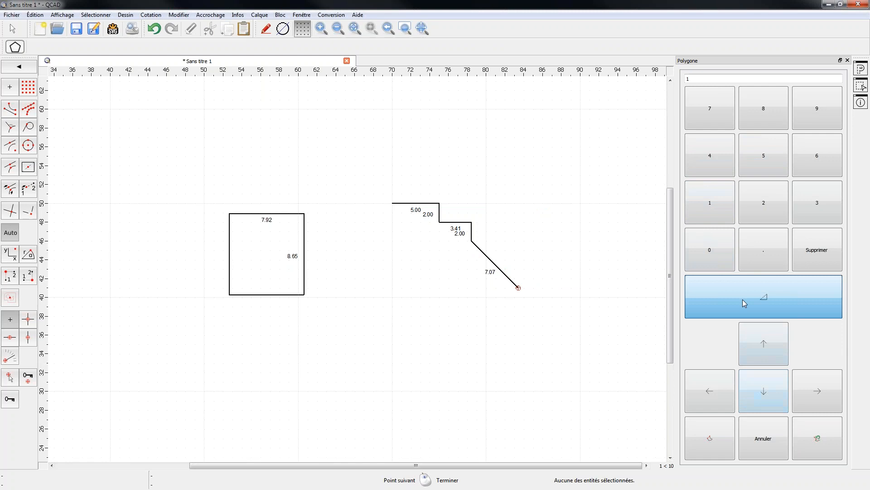
{"action": "left_click", "coordinate": [753, 390]}
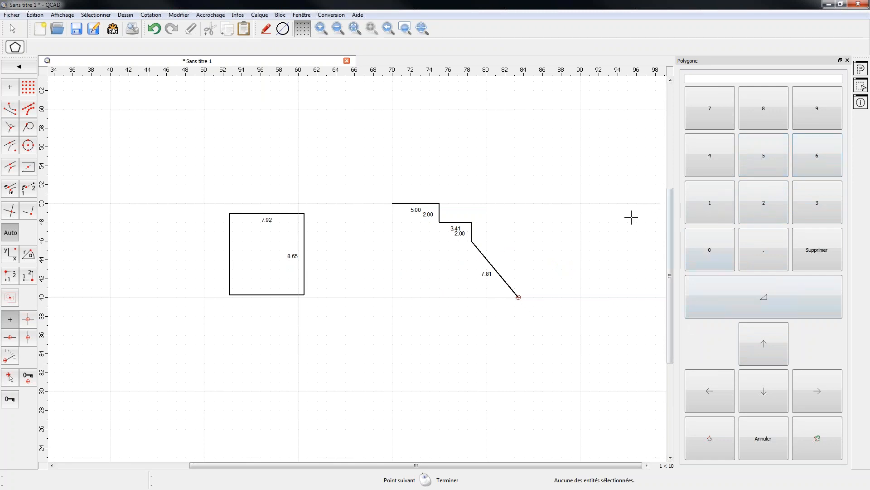
- Add a 6-unit segment to the left from the end of the diagonal and remove it again
{"action": "left_click", "coordinate": [825, 163]}
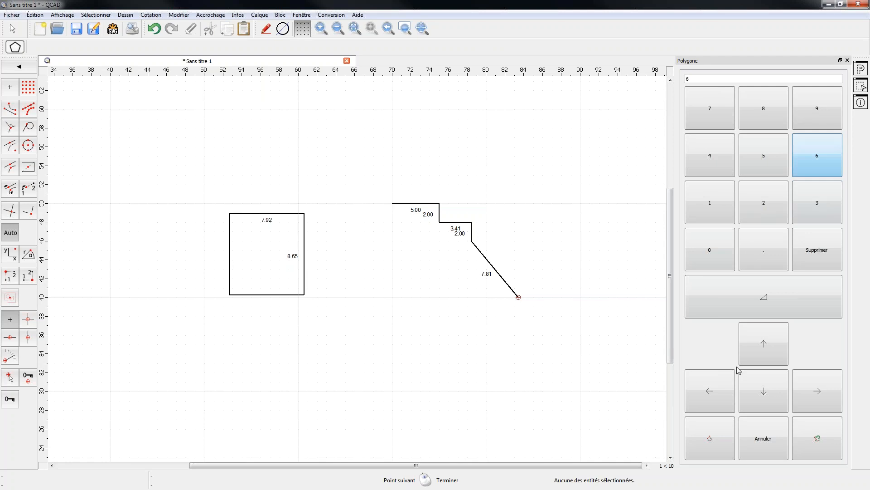
{"action": "left_click", "coordinate": [718, 403]}
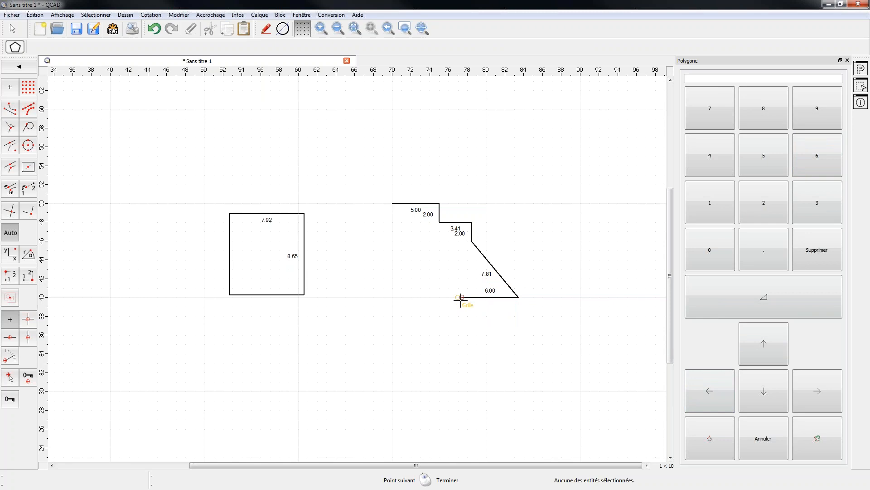
{"action": "left_click", "coordinate": [822, 451]}
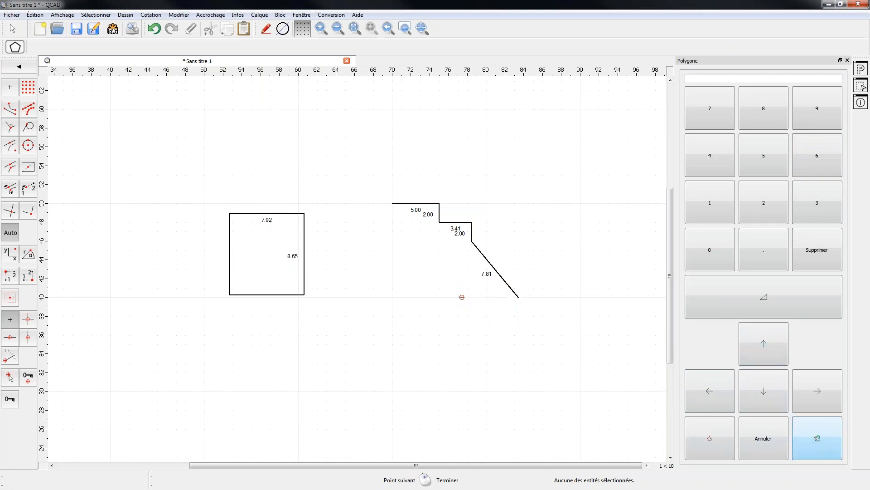
- Draw a 6-unit segment down from the diagonal's end, add a 5-unit segment to the left and remove that last segment
{"action": "left_click", "coordinate": [774, 398]}
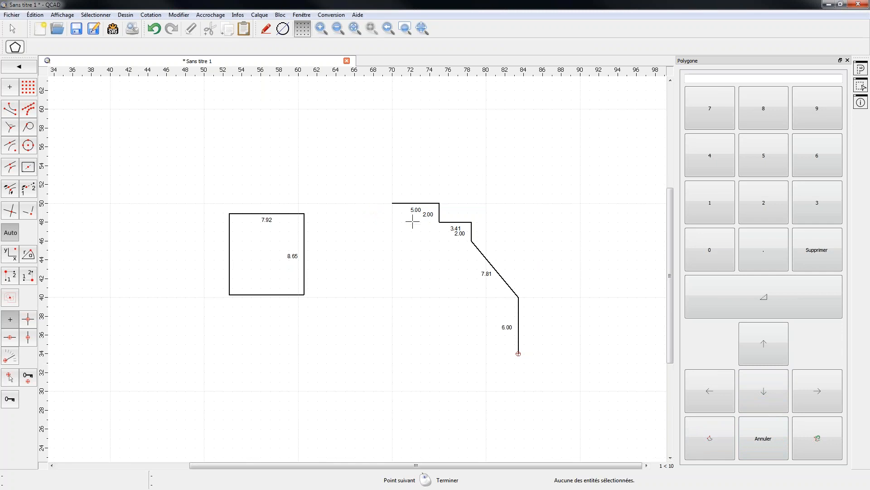
{"action": "left_click", "coordinate": [710, 401]}
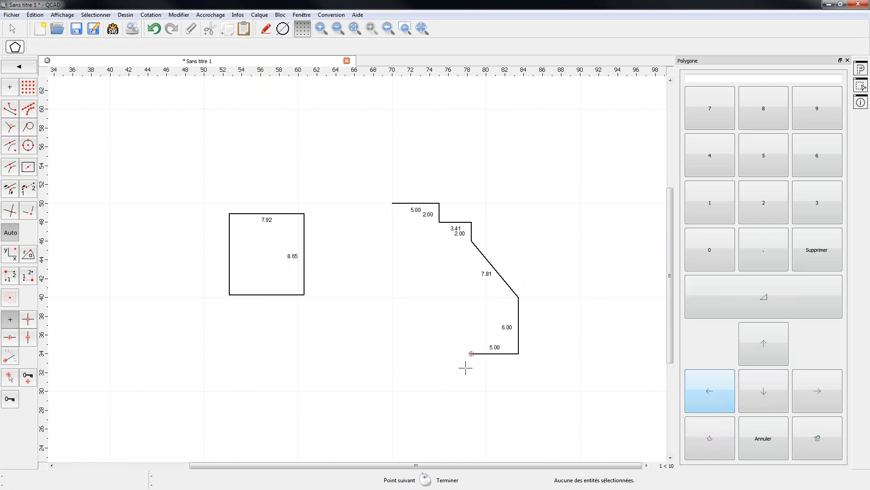
{"action": "left_click", "coordinate": [818, 436]}
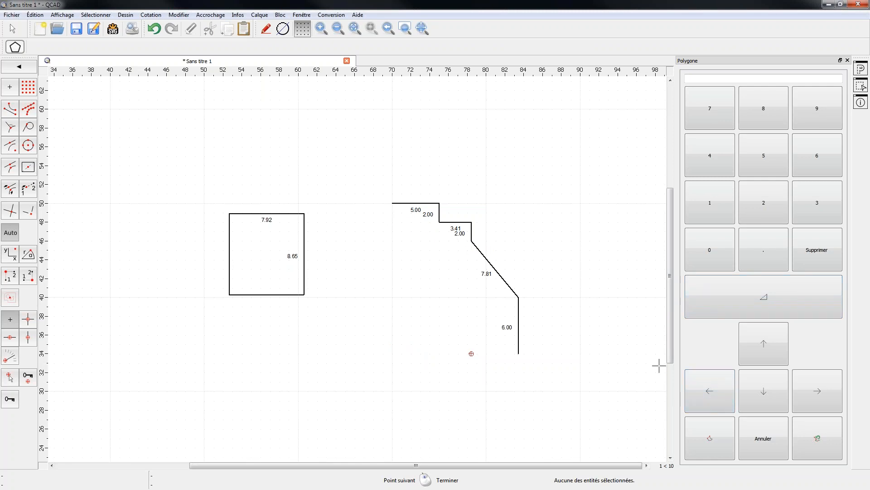
- Draw the polygon's 13.41-unit bottom edge leftwards until it aligns with the starting corner, and close the Remise outline
{"action": "left_click", "coordinate": [708, 392]}
{"action": "left_click", "coordinate": [707, 391]}
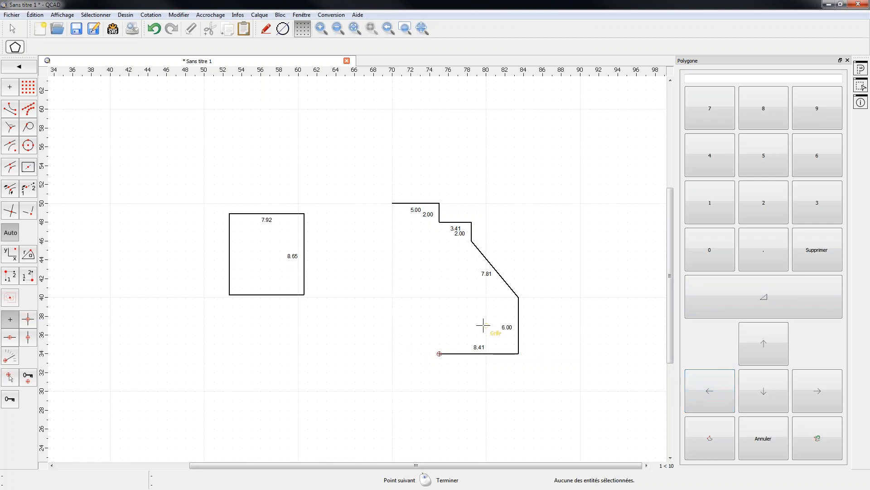
{"action": "left_click", "coordinate": [708, 391]}
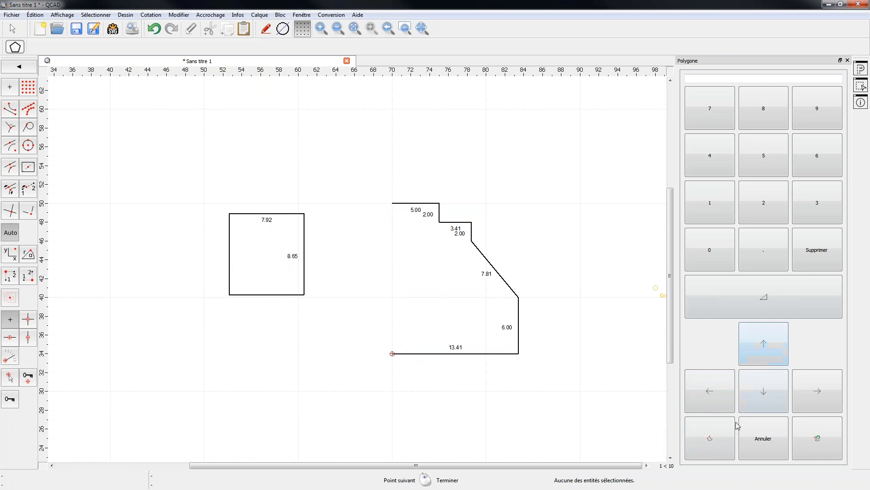
{"action": "left_click", "coordinate": [718, 441]}
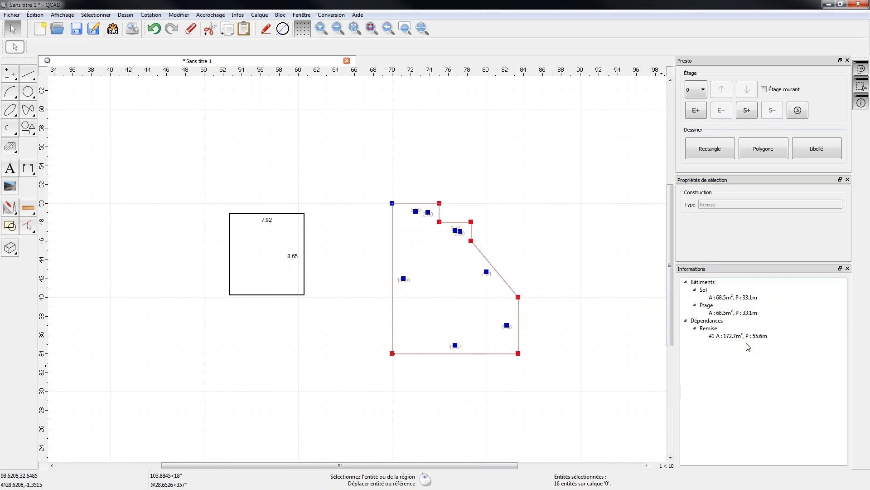
{"action": "key", "text": "Escape"}
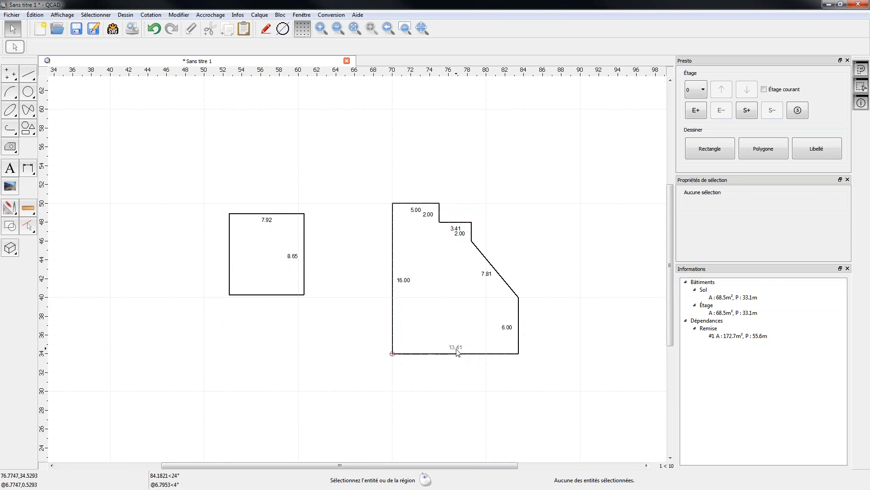
- Move the diagonal edge's measurement label slightly down and to the right, nearer to the line
{"action": "left_click", "coordinate": [487, 274]}
{"action": "left_click_drag", "start_coordinate": [487, 271], "coordinate": [496, 278]}
{"action": "left_click", "coordinate": [645, 377]}
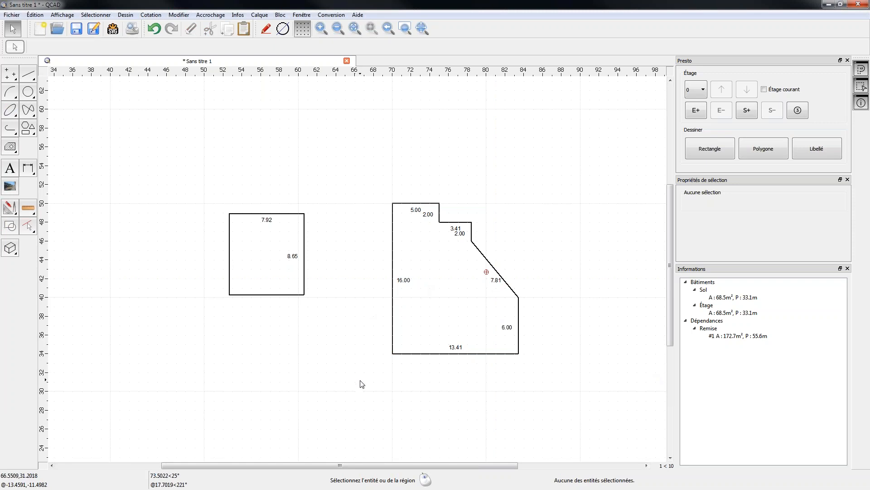
- Select the whole Étage construction and move it so its lower-right corner sits on the Remise's left edge
{"action": "left_click", "coordinate": [304, 282]}
{"action": "left_click", "coordinate": [747, 243]}
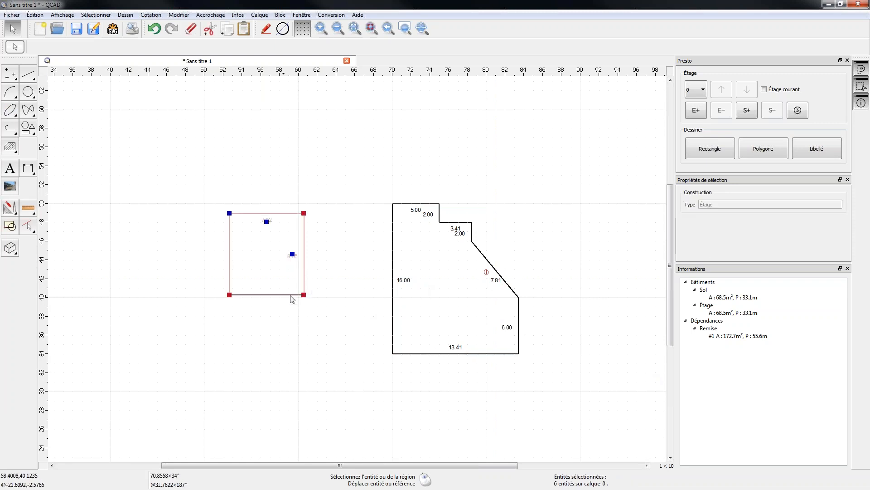
{"action": "left_click_drag", "start_coordinate": [305, 294], "coordinate": [393, 316]}
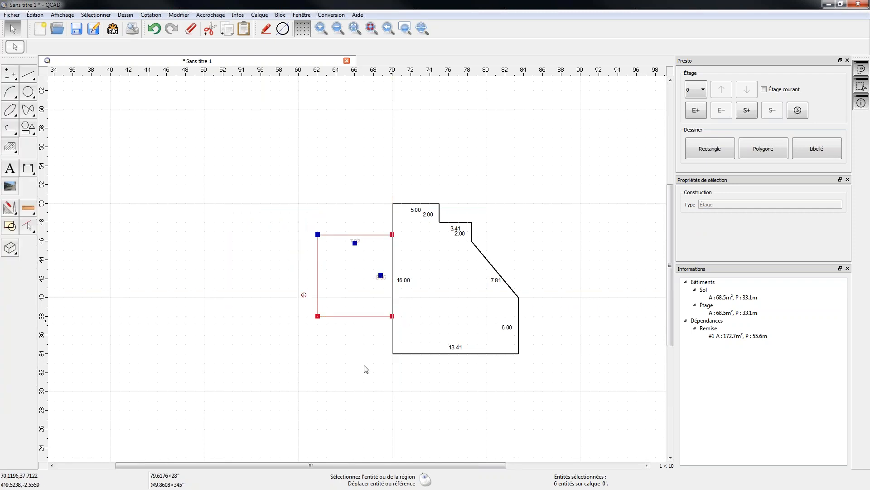
- Select the Étage's right edge and the Remise's left edge in turn where they overlap, to tell the two lines apart
{"action": "left_click", "coordinate": [392, 296]}
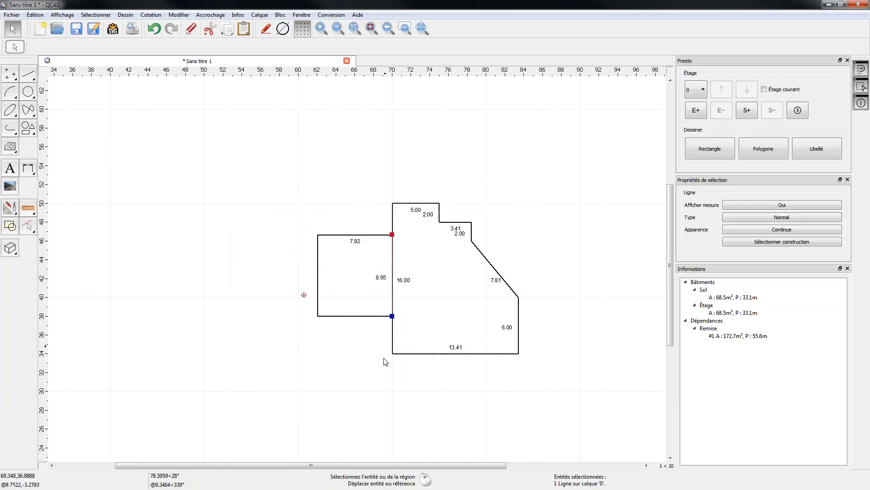
{"action": "left_click", "coordinate": [395, 223]}
{"action": "left_click", "coordinate": [390, 266]}
{"action": "left_click", "coordinate": [393, 265]}
{"action": "left_click", "coordinate": [410, 287]}
{"action": "left_click", "coordinate": [392, 222]}
{"action": "mouse_move", "coordinate": [392, 222]}
{"action": "left_mouse_down"}
{"action": "mouse_move", "coordinate": [404, 221]}
{"action": "mouse_move", "coordinate": [392, 221]}
{"action": "left_mouse_up"}
{"action": "mouse_move", "coordinate": [287, 407]}
{"action": "left_mouse_down"}
{"action": "mouse_move", "coordinate": [569, 170]}
{"action": "mouse_move", "coordinate": [303, 404]}
{"action": "left_mouse_up"}
{"action": "left_click", "coordinate": [508, 257]}
{"action": "left_click", "coordinate": [361, 410]}
- Select the whole Remise construction from its left edge and move it about 7.6 units right and 7 units up, away from the Étage
{"action": "left_click", "coordinate": [394, 222]}
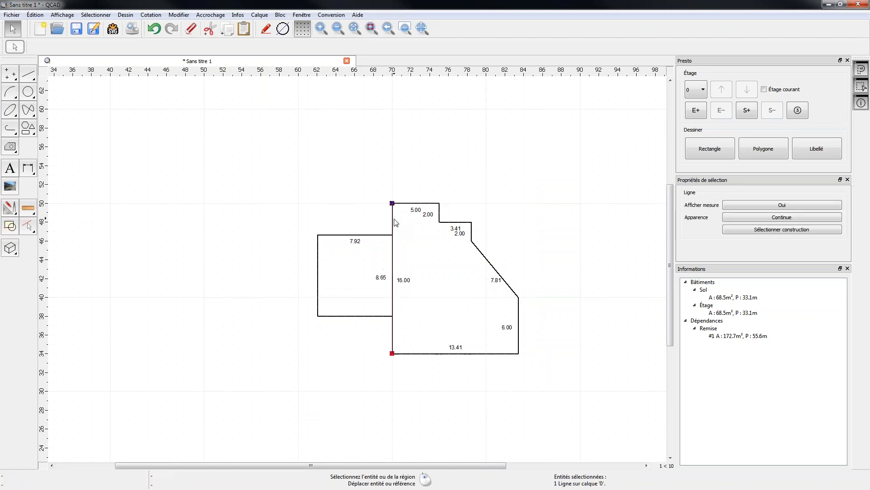
{"action": "left_click", "coordinate": [757, 232]}
{"action": "left_click_drag", "start_coordinate": [462, 221], "coordinate": [543, 156]}
{"action": "key", "text": "Escape"}
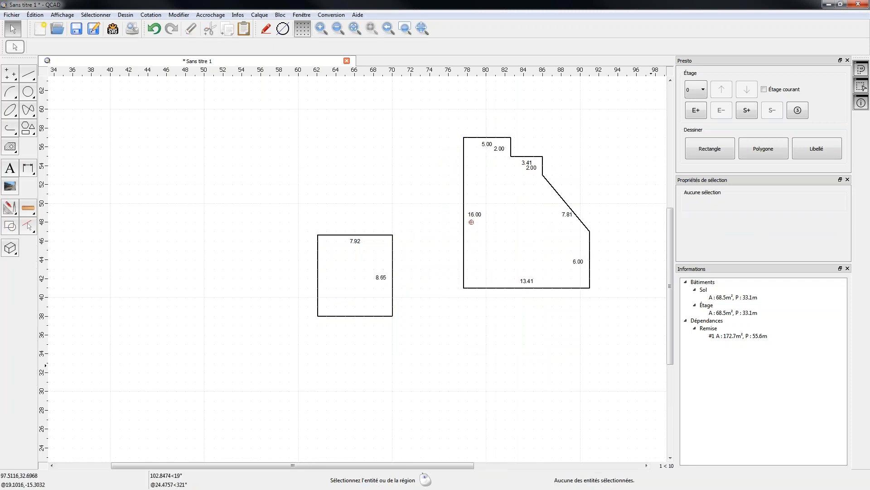
- Close the current drawing without saving its changes and create a new empty drawing
{"action": "left_click_drag", "start_coordinate": [237, 379], "coordinate": [625, 122]}
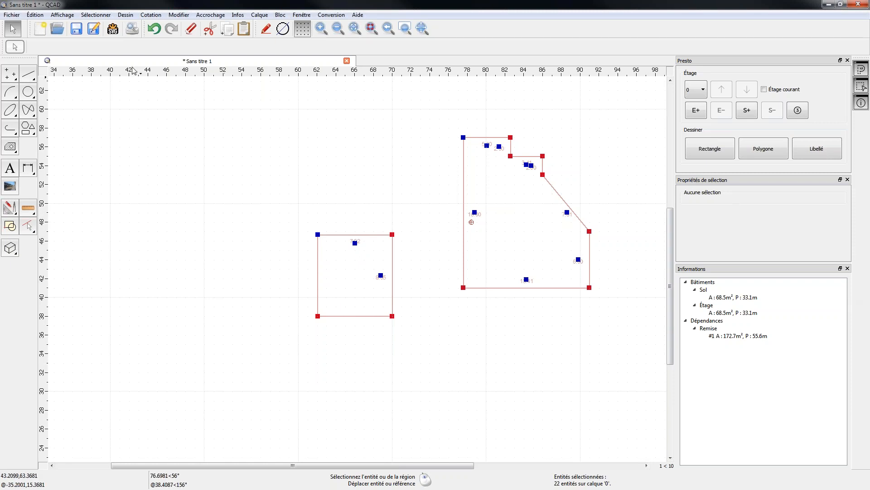
{"action": "left_click", "coordinate": [13, 15]}
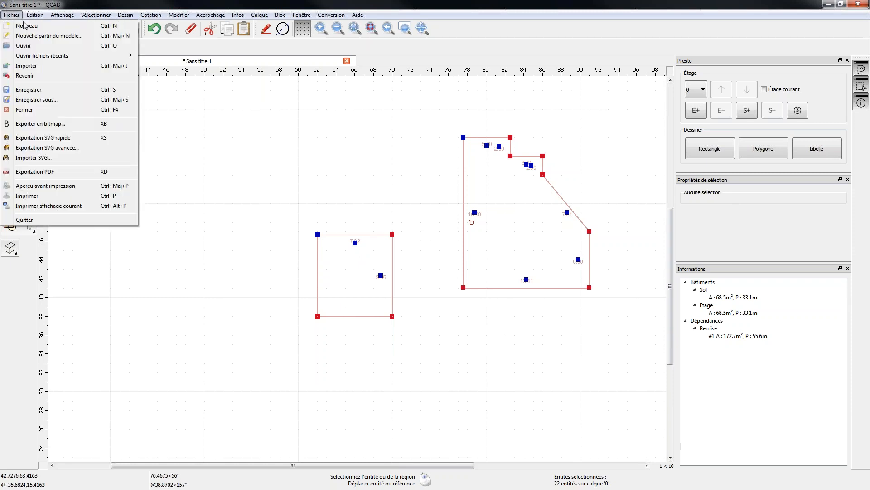
{"action": "left_click", "coordinate": [254, 114]}
{"action": "left_click", "coordinate": [347, 61]}
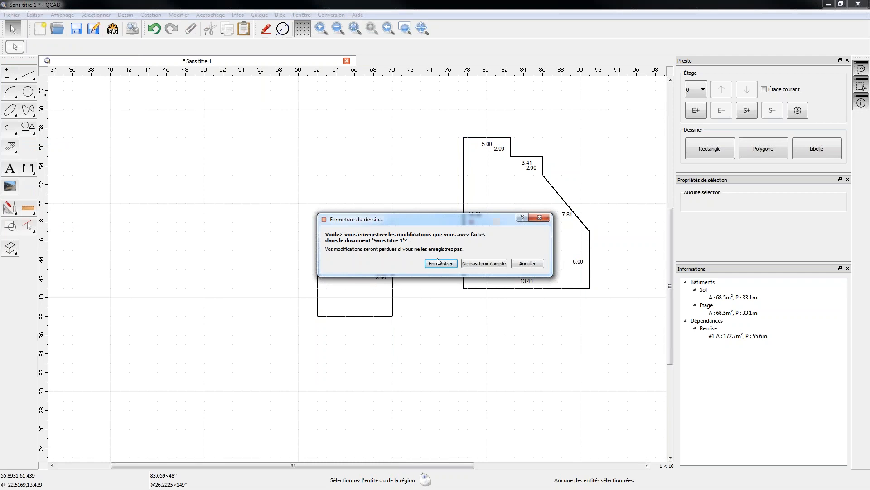
{"action": "left_click", "coordinate": [486, 265]}
{"action": "left_click", "coordinate": [13, 15]}
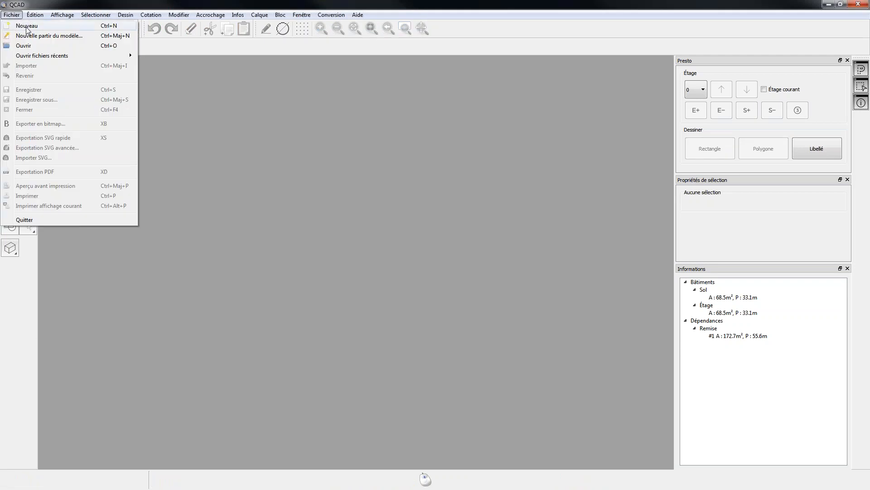
{"action": "left_click", "coordinate": [28, 26]}
- Restore the drawing window from full screen, make it narrower and move it to the left of the desktop
{"action": "left_click", "coordinate": [841, 4]}
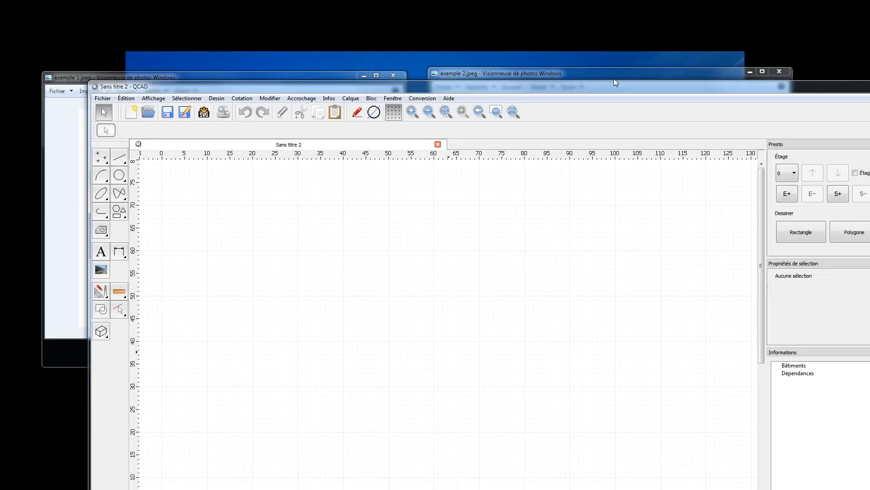
{"action": "left_click_drag", "start_coordinate": [614, 81], "coordinate": [516, 42]}
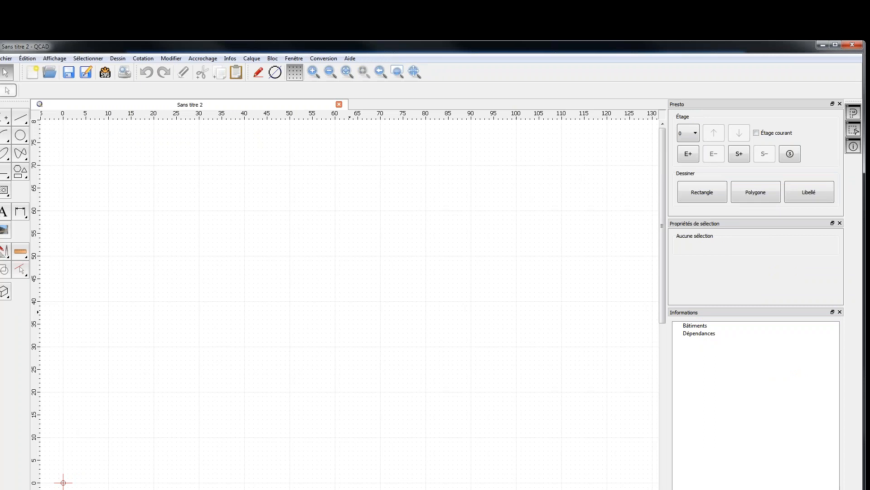
{"action": "left_click_drag", "start_coordinate": [864, 82], "coordinate": [673, 65]}
{"action": "left_click_drag", "start_coordinate": [526, 45], "coordinate": [533, 16]}
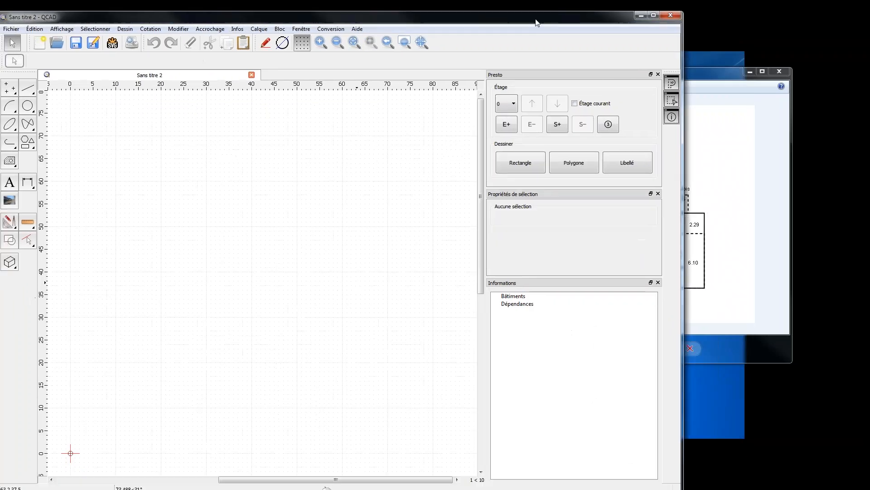
- Minimize the exemple 2.jpeg viewer, then move the exemple 1.jpeg viewer to the right side of the desktop and make it narrower
{"action": "left_click", "coordinate": [718, 76]}
{"action": "left_click_drag", "start_coordinate": [718, 76], "coordinate": [795, 7]}
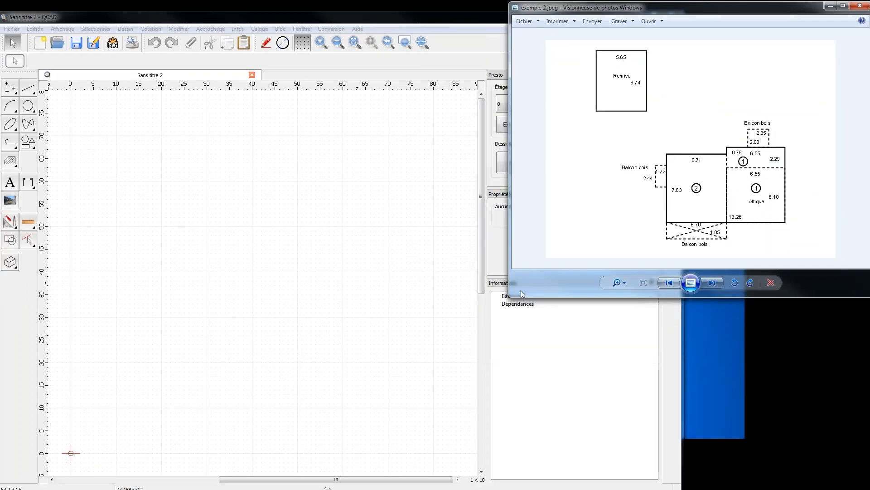
{"action": "left_click", "coordinate": [831, 5]}
{"action": "left_click_drag", "start_coordinate": [601, 20], "coordinate": [184, 78]}
{"action": "left_click_drag", "start_coordinate": [330, 98], "coordinate": [795, 39]}
{"action": "mouse_move", "coordinate": [505, 330]}
{"action": "left_mouse_down"}
{"action": "mouse_move", "coordinate": [579, 398]}
{"action": "mouse_move", "coordinate": [658, 402]}
{"action": "left_mouse_up"}
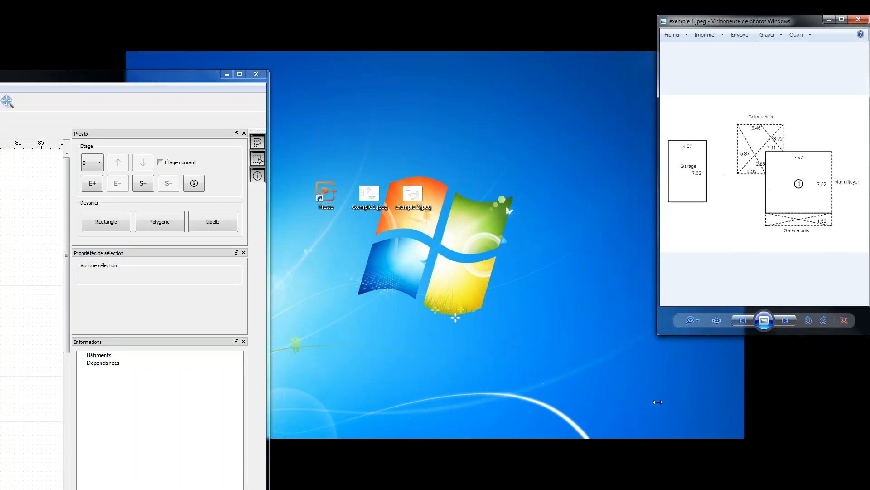
- Move the drawing window back beside the exemple 1.jpeg viewer and narrow it so the reference sketch is uncovered
{"action": "left_click_drag", "start_coordinate": [192, 67], "coordinate": [419, 46]}
{"action": "left_click_drag", "start_coordinate": [148, 79], "coordinate": [572, 14]}
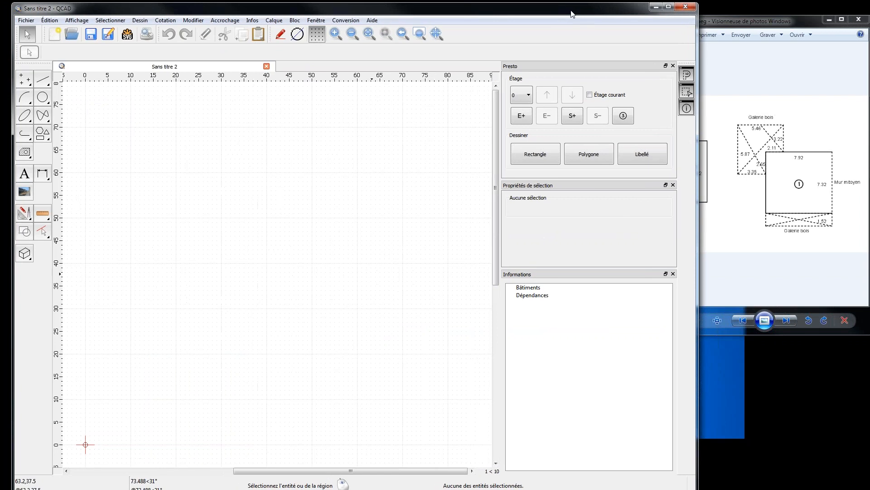
{"action": "left_click", "coordinate": [699, 254]}
{"action": "left_click", "coordinate": [619, 246]}
{"action": "left_click_drag", "start_coordinate": [695, 247], "coordinate": [654, 247]}
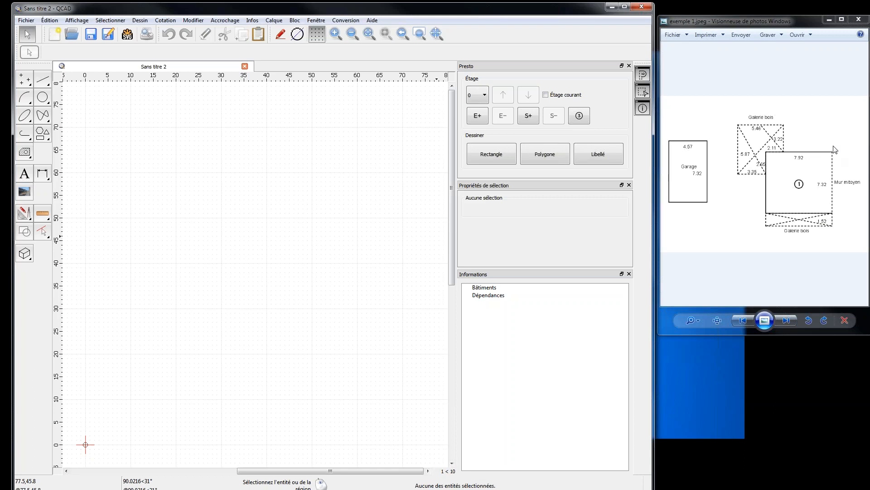
- Draw an Étage rectangle 7.92 wide and 7.32 high and place it in the empty drawing
{"action": "left_click", "coordinate": [505, 155]}
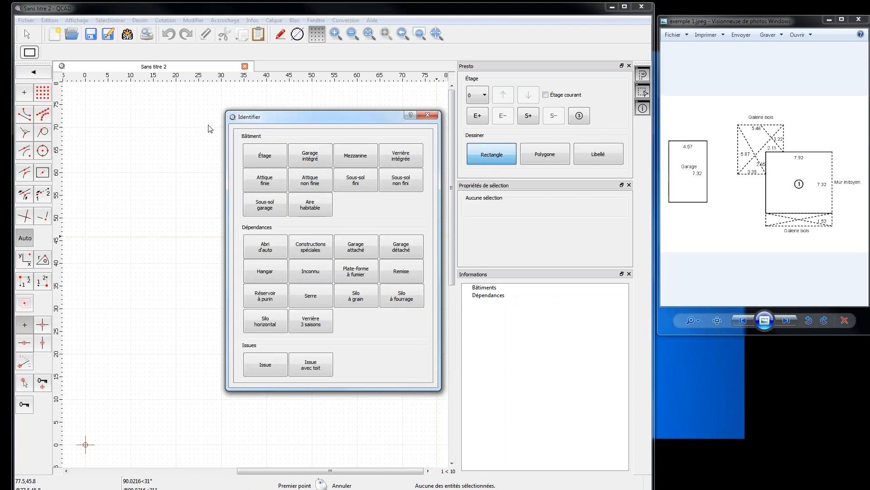
{"action": "left_click", "coordinate": [271, 158]}
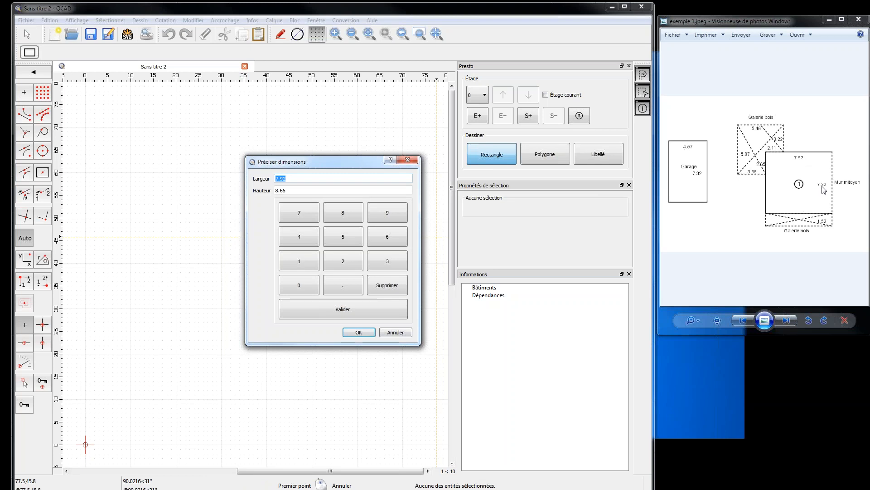
{"action": "left_click", "coordinate": [382, 306]}
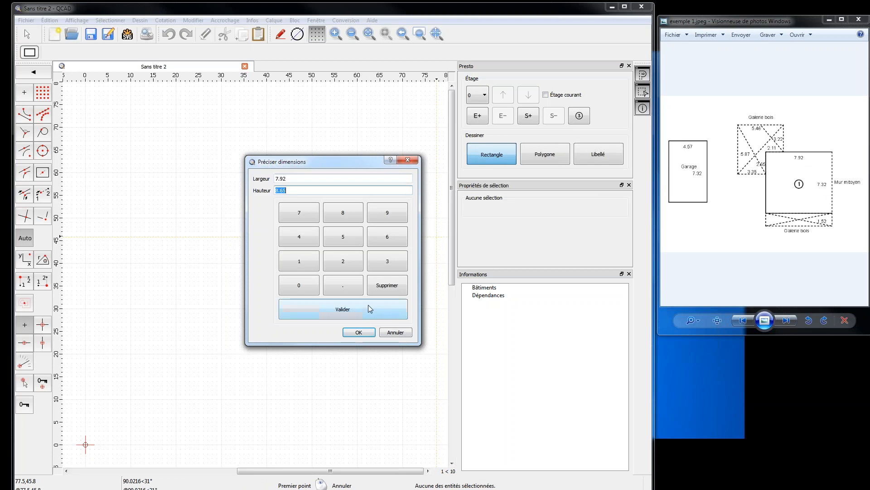
{"action": "left_click", "coordinate": [298, 215]}
{"action": "left_click", "coordinate": [336, 290]}
{"action": "left_click", "coordinate": [388, 261]}
{"action": "left_click", "coordinate": [343, 261]}
{"action": "left_click", "coordinate": [359, 332]}
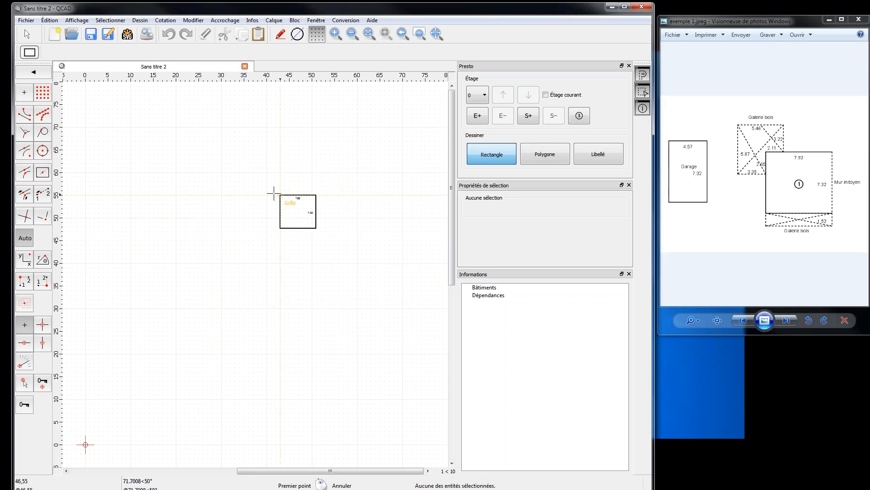
{"action": "left_click", "coordinate": [249, 220]}
- Draw a Garage détaché rectangle 4.57 wide and 7.32 high and place it to the left of the Étage, slightly higher
{"action": "left_click", "coordinate": [335, 34]}
{"action": "left_click", "coordinate": [335, 34]}
{"action": "left_click", "coordinate": [335, 34]}
{"action": "left_click", "coordinate": [335, 34]}
{"action": "left_click_drag", "start_coordinate": [455, 260], "coordinate": [453, 223]}
{"action": "left_click_drag", "start_coordinate": [244, 471], "coordinate": [263, 471]}
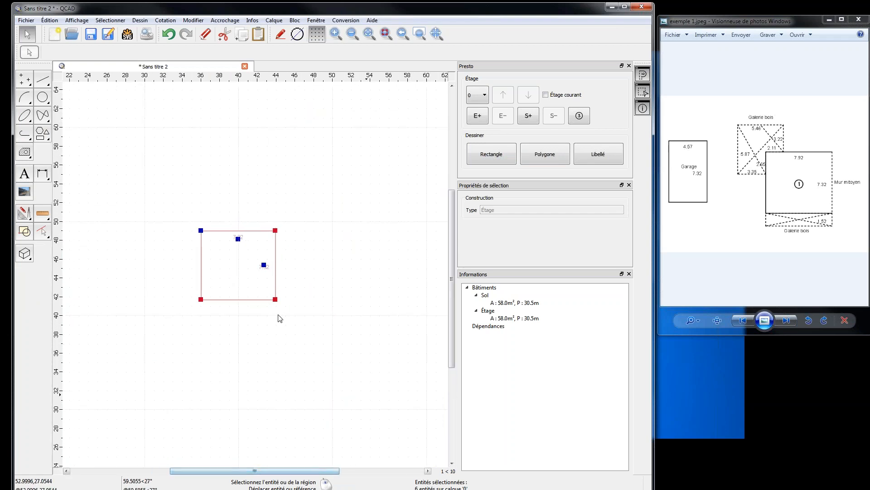
{"action": "left_click", "coordinate": [331, 219]}
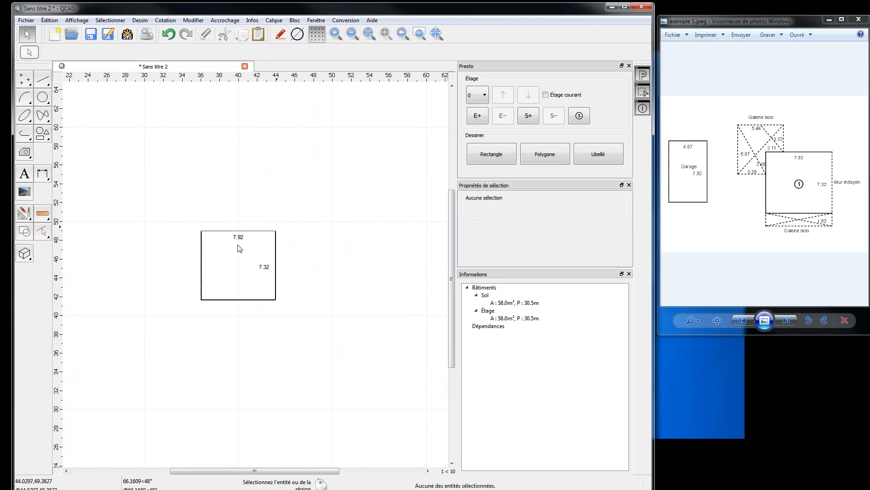
{"action": "left_click", "coordinate": [502, 157]}
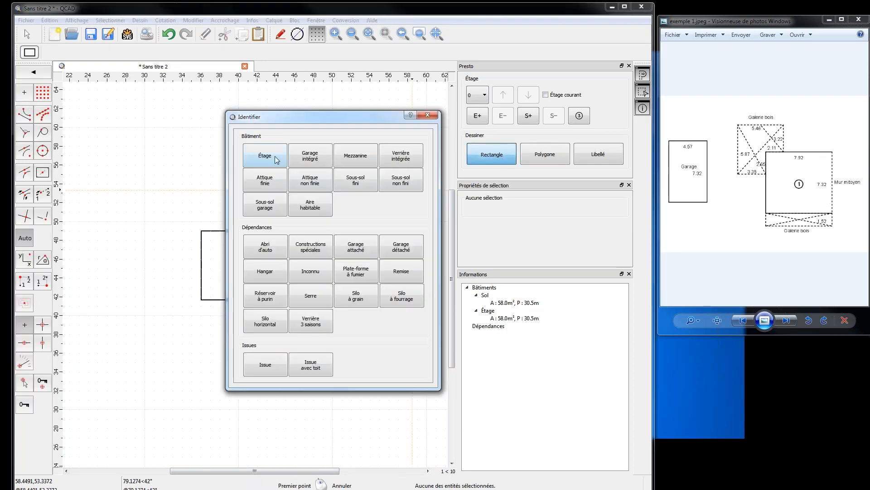
{"action": "left_click", "coordinate": [403, 251]}
{"action": "type", "text": "4"}
{"action": "left_click", "coordinate": [342, 286]}
{"action": "left_click", "coordinate": [345, 236]}
{"action": "left_click", "coordinate": [297, 215]}
{"action": "left_click", "coordinate": [369, 311]}
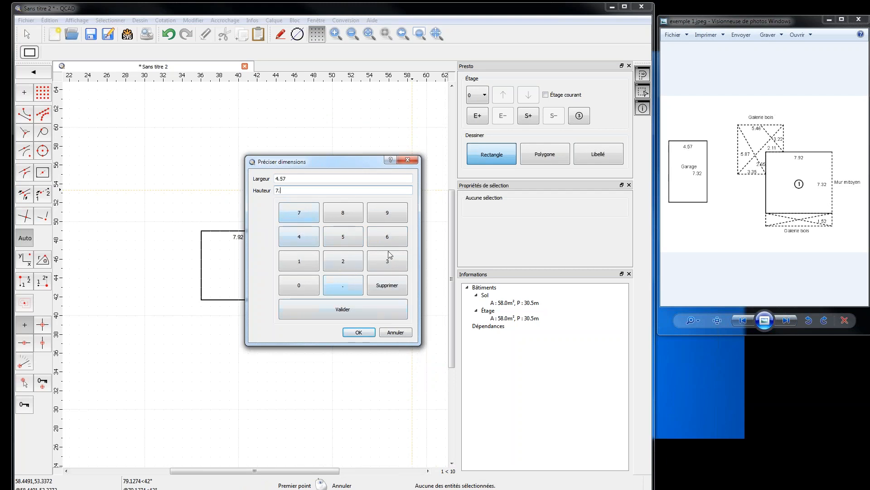
{"action": "left_click", "coordinate": [355, 262]}
{"action": "left_click", "coordinate": [370, 334]}
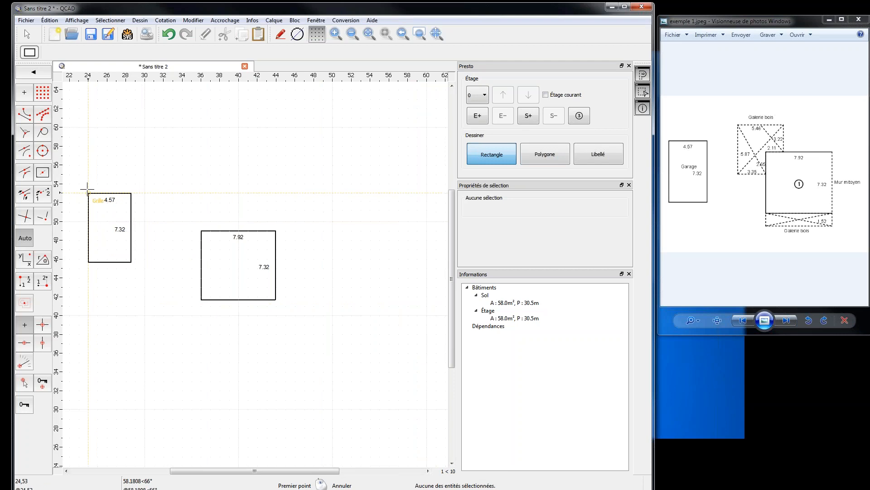
{"action": "left_click", "coordinate": [97, 192]}
{"action": "left_click", "coordinate": [209, 185]}
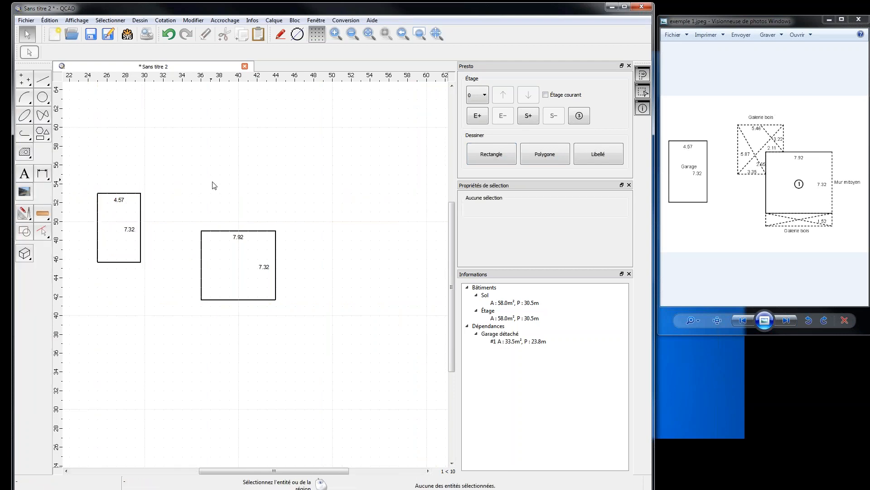
- Set the type of the Étage rectangle's right edge to Mitoyen
{"action": "left_click", "coordinate": [275, 275]}
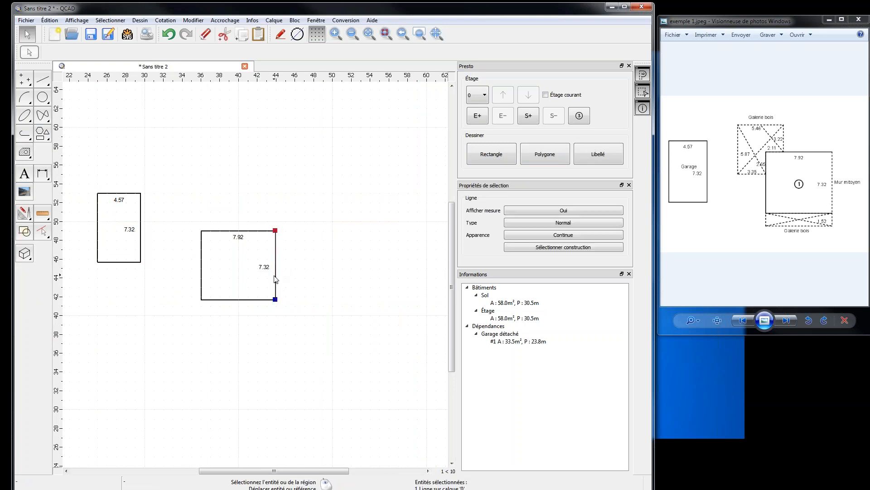
{"action": "left_click", "coordinate": [262, 280]}
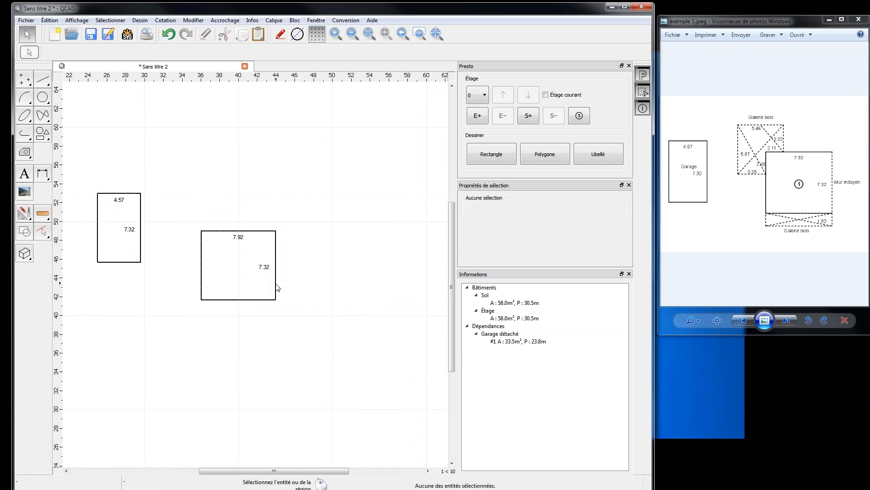
{"action": "left_click", "coordinate": [276, 286]}
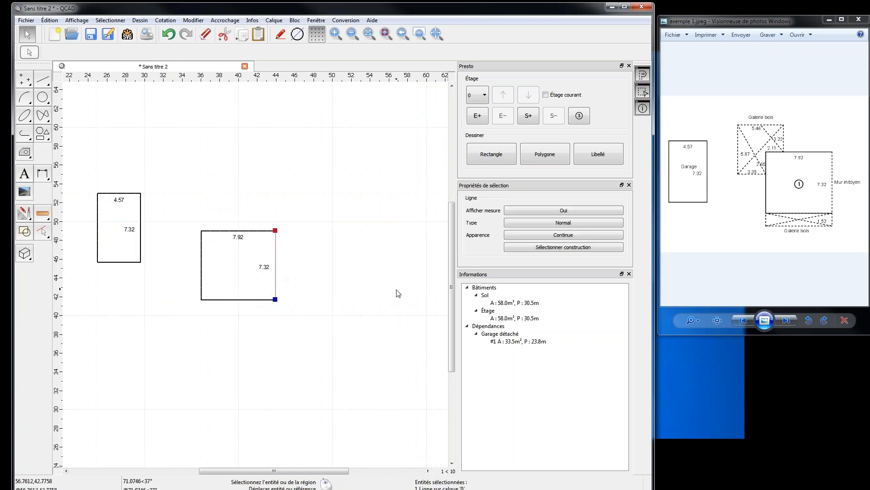
{"action": "left_click", "coordinate": [562, 226]}
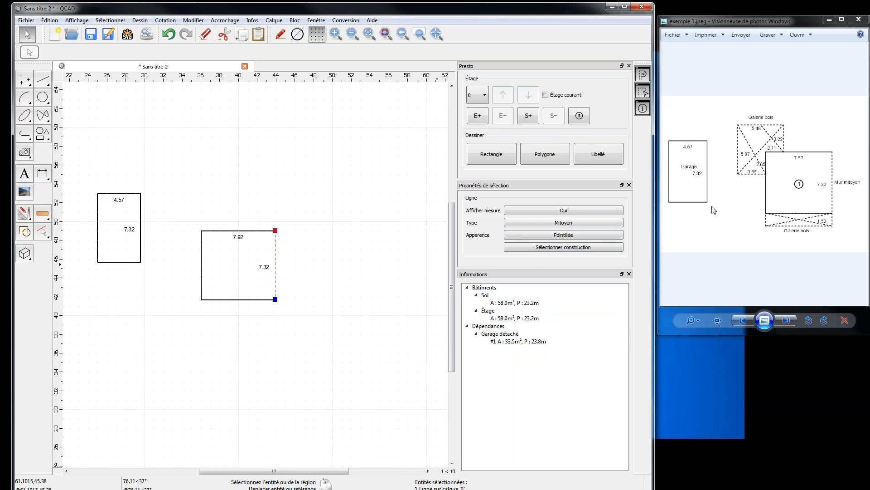
- Draw an Issue avec toit rectangle 7.92 wide and 1.52 high and attach it along the Étage's bottom edge
{"action": "left_click", "coordinate": [365, 291]}
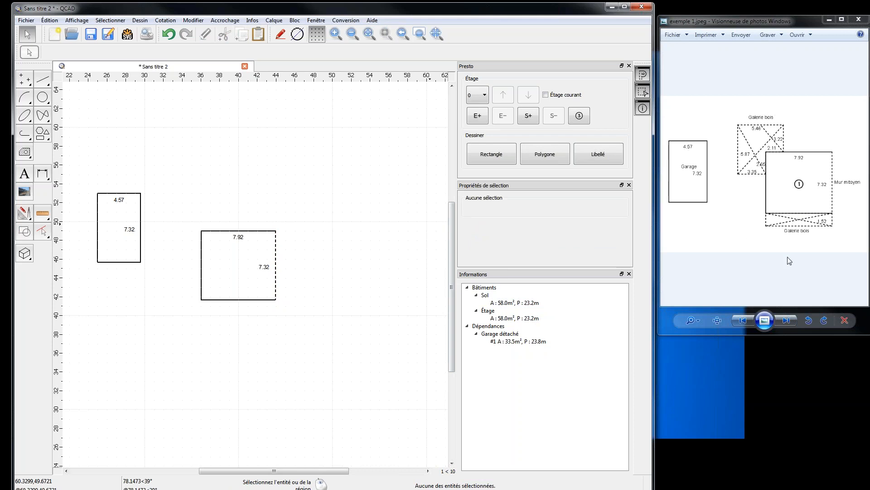
{"action": "left_click", "coordinate": [492, 157]}
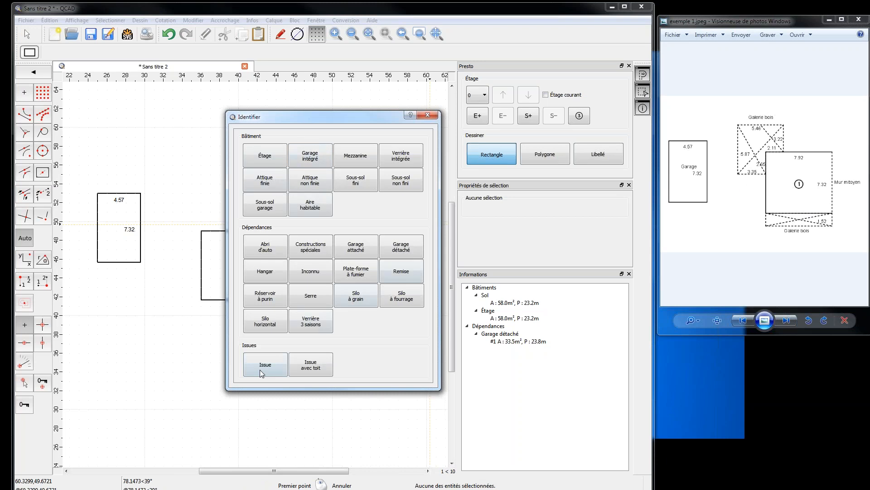
{"action": "left_click", "coordinate": [261, 368]}
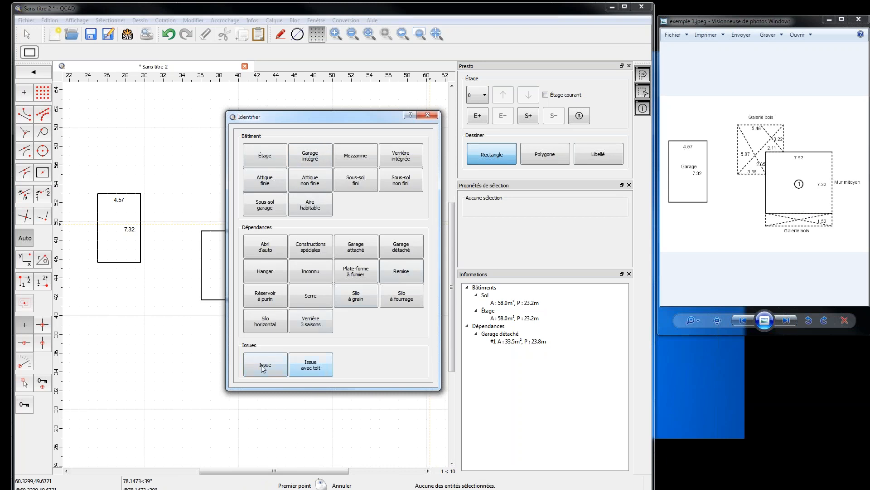
{"action": "left_click", "coordinate": [320, 366]}
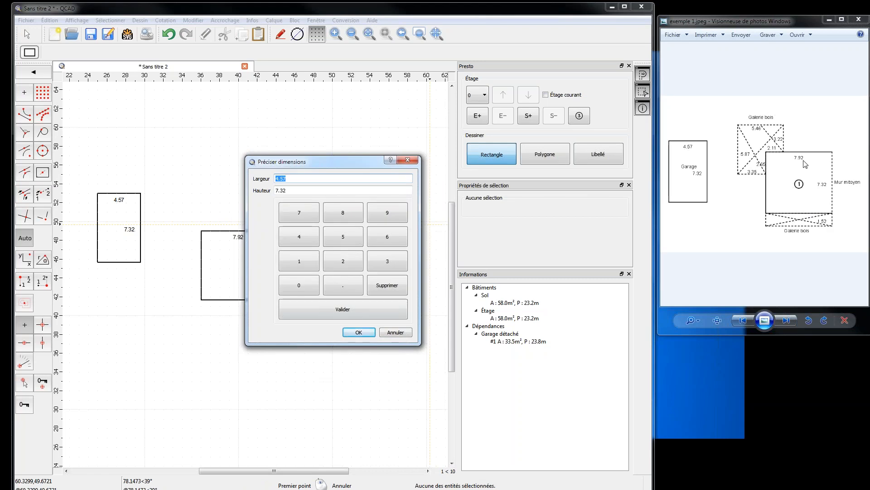
{"action": "left_click", "coordinate": [299, 213]}
{"action": "left_click", "coordinate": [347, 282]}
{"action": "left_click", "coordinate": [387, 213]}
{"action": "left_click", "coordinate": [342, 261]}
{"action": "left_click", "coordinate": [352, 310]}
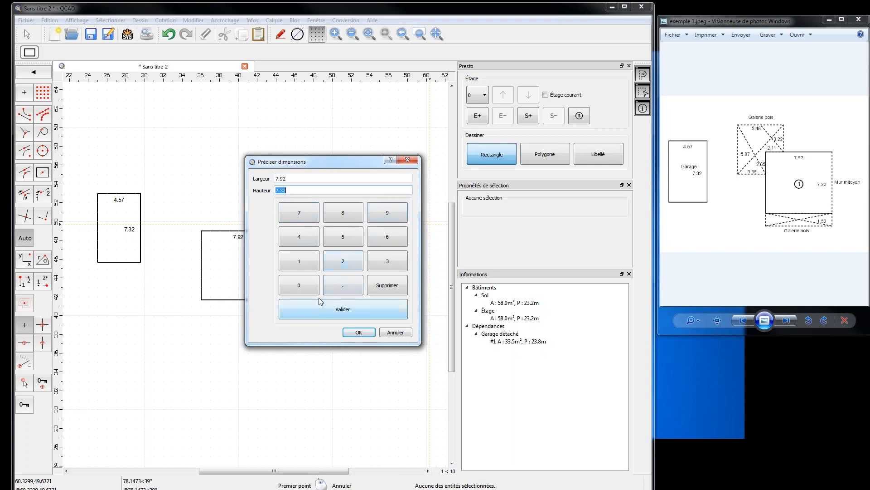
{"action": "left_click", "coordinate": [300, 264]}
{"action": "left_click", "coordinate": [342, 286]}
{"action": "left_click", "coordinate": [343, 237]}
{"action": "left_click", "coordinate": [343, 261]}
{"action": "left_click", "coordinate": [358, 332]}
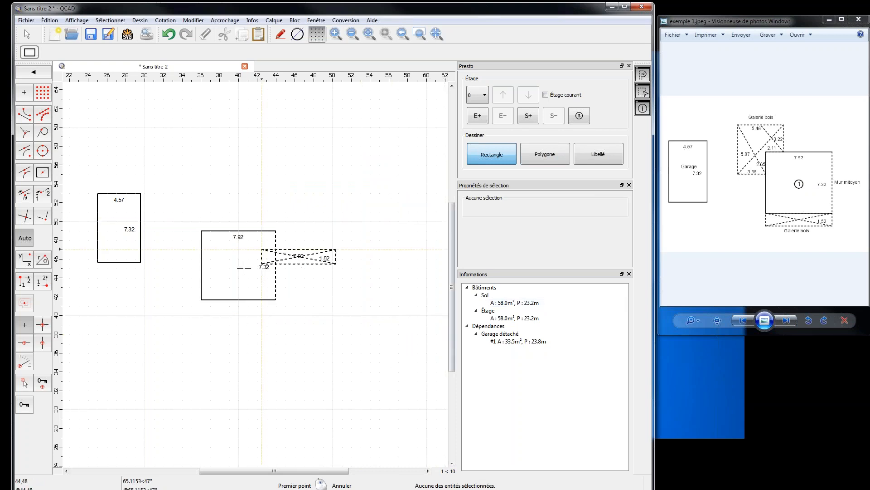
{"action": "left_click", "coordinate": [201, 300]}
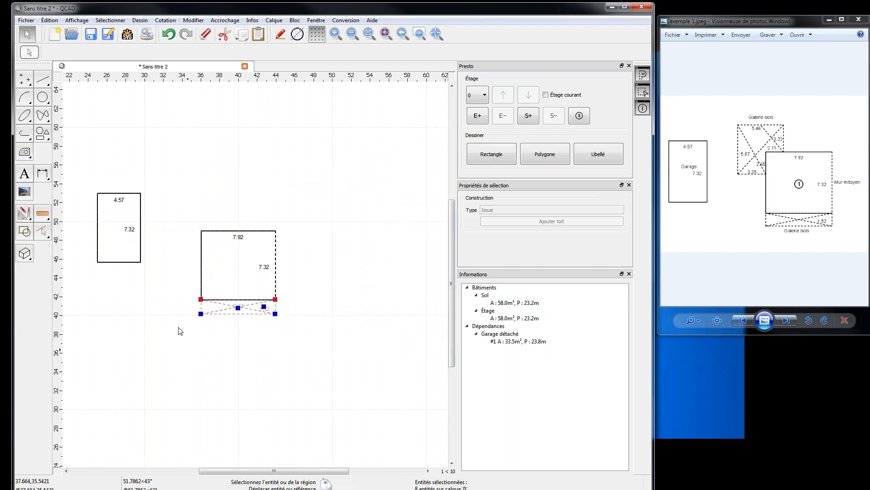
- Delete the duplicate 7.92 width label from the roofed Issue below the Étage
{"action": "key", "text": "Escape"}
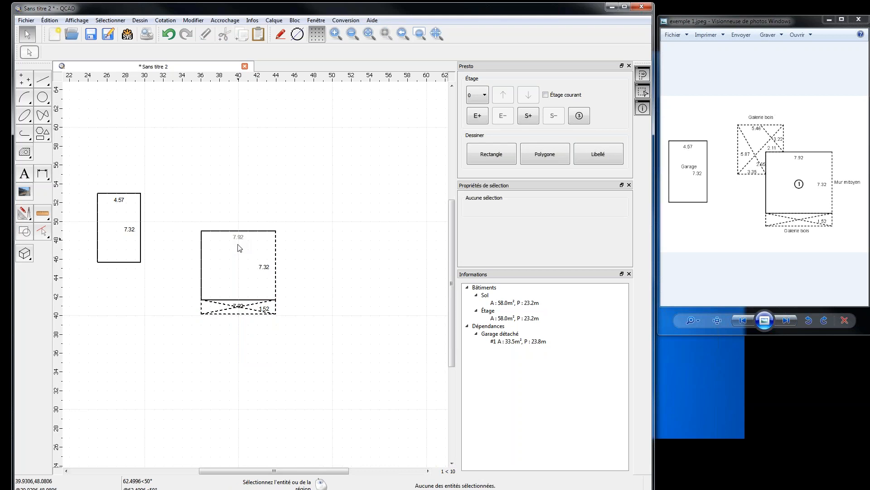
{"action": "left_click", "coordinate": [238, 307]}
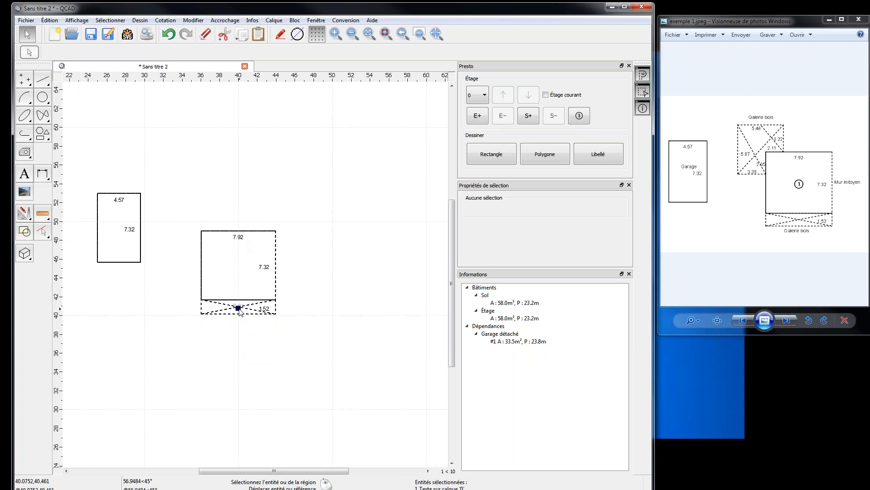
{"action": "key", "text": "Delete"}
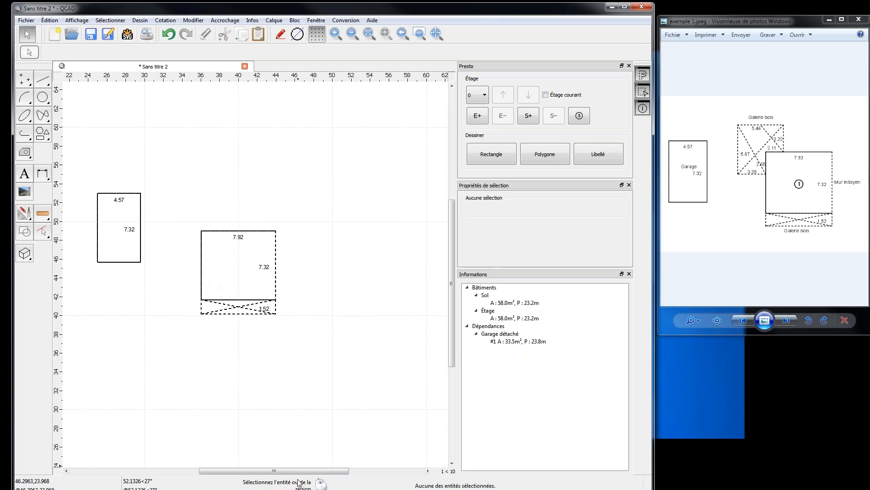
- Start an Issue polygon at the Étage's upper-left corner with a first side of 2.65 downward
{"action": "scroll", "coordinate": [291, 473], "scroll_direction": "left", "scroll_amount": 2}
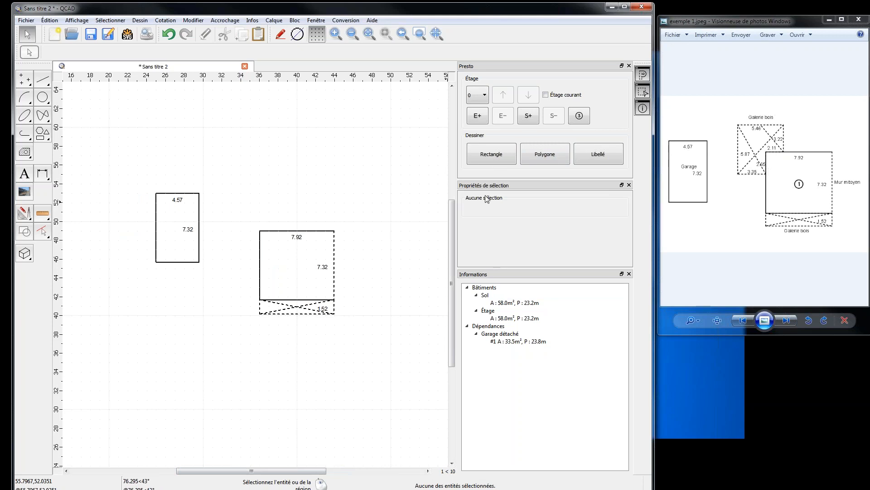
{"action": "left_click", "coordinate": [553, 157]}
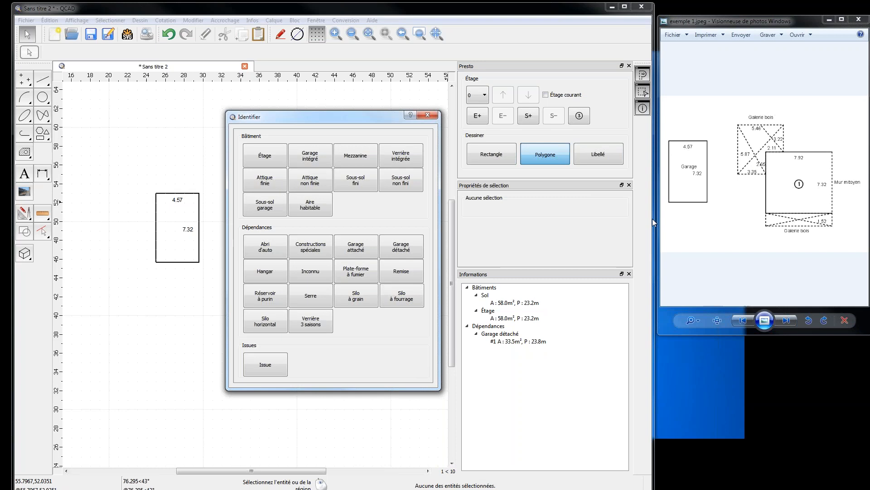
{"action": "left_click", "coordinate": [282, 361]}
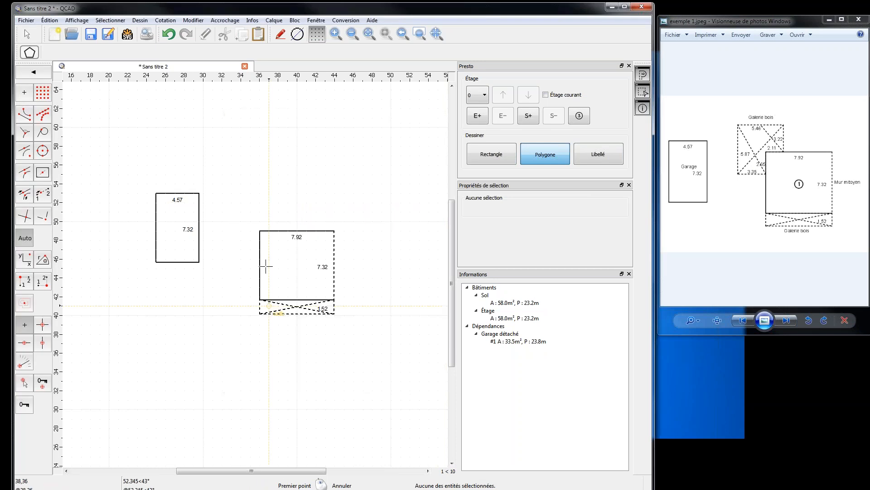
{"action": "left_click", "coordinate": [259, 231]}
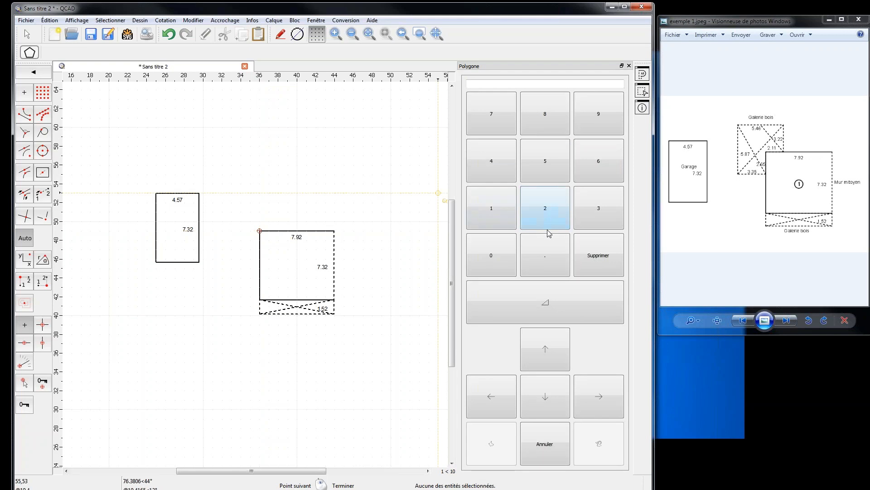
{"action": "left_click", "coordinate": [542, 244]}
{"action": "left_click", "coordinate": [585, 168]}
{"action": "left_click", "coordinate": [548, 168]}
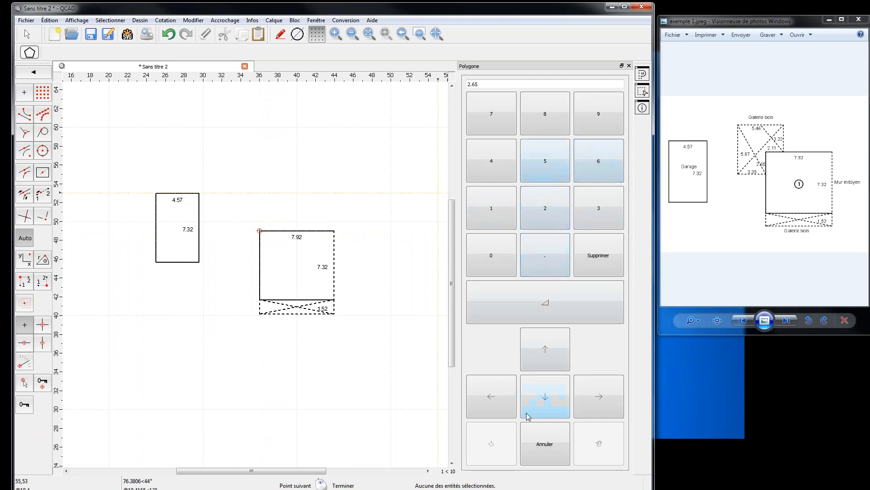
{"action": "left_click", "coordinate": [543, 402]}
- Continue the Issue polygon with a side of 3.35 to the left and one of 5.87 upward
{"action": "left_click", "coordinate": [592, 217]}
{"action": "left_click", "coordinate": [560, 246]}
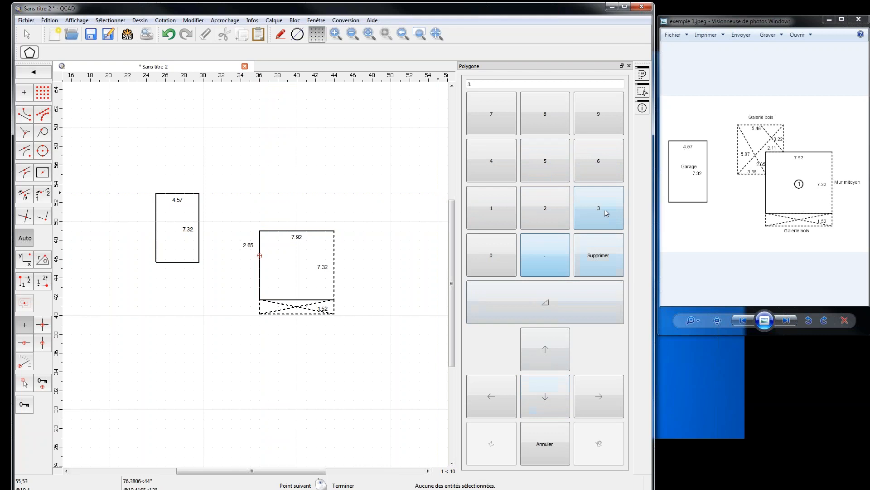
{"action": "left_click", "coordinate": [494, 400]}
{"action": "left_click", "coordinate": [550, 159]}
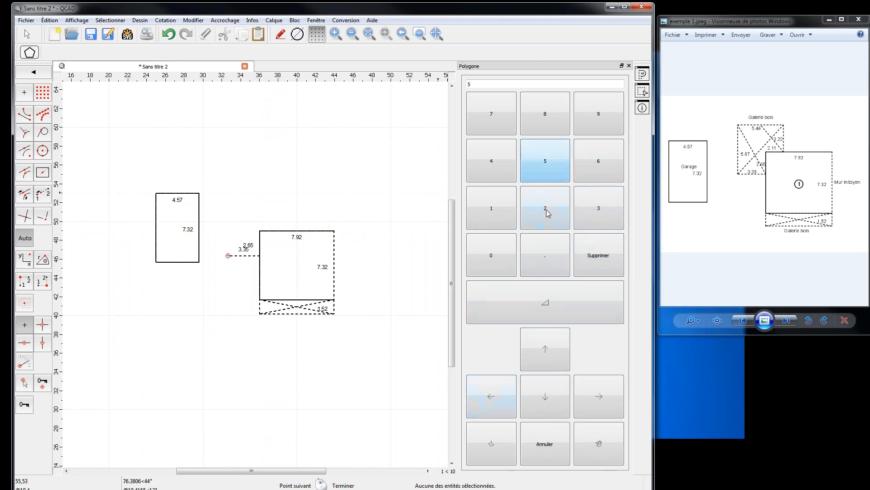
{"action": "left_click", "coordinate": [543, 256]}
{"action": "left_click", "coordinate": [537, 112]}
{"action": "left_click", "coordinate": [492, 116]}
{"action": "left_click", "coordinate": [554, 353]}
- Add sides of 5.46 to the right and 3.22 downward, and close the Issue polygon at its starting point
{"action": "left_click", "coordinate": [547, 161]}
{"action": "left_click", "coordinate": [507, 167]}
{"action": "left_click", "coordinate": [625, 168]}
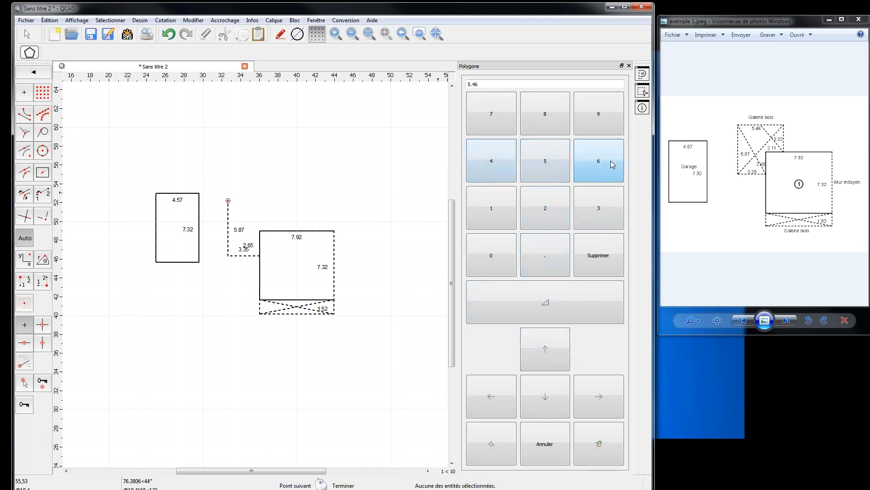
{"action": "left_click", "coordinate": [612, 399]}
{"action": "left_click", "coordinate": [598, 209]}
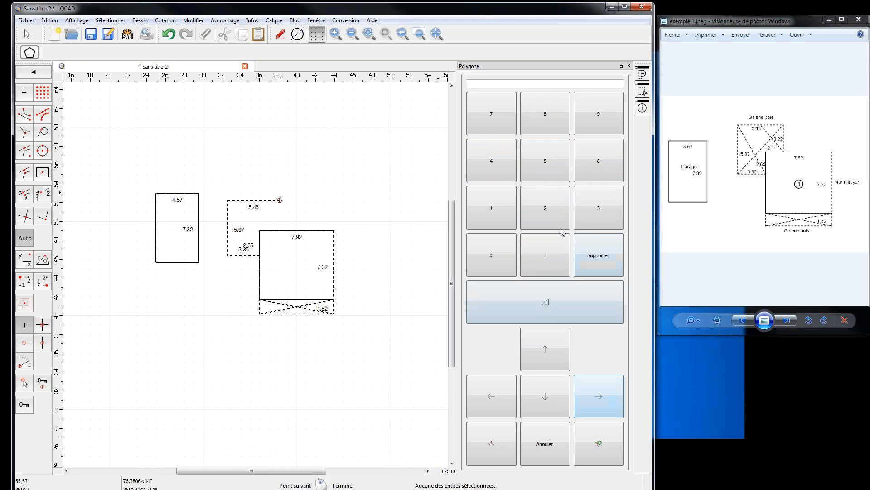
{"action": "left_click", "coordinate": [538, 399]}
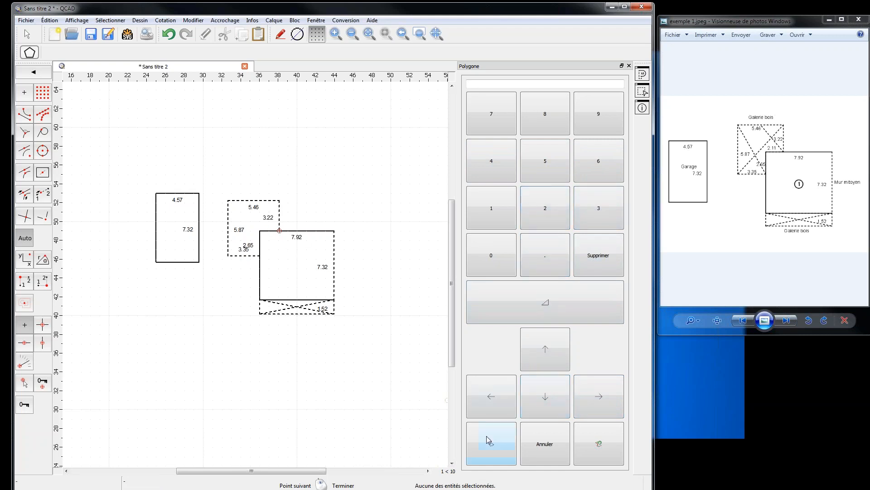
{"action": "left_click", "coordinate": [498, 450]}
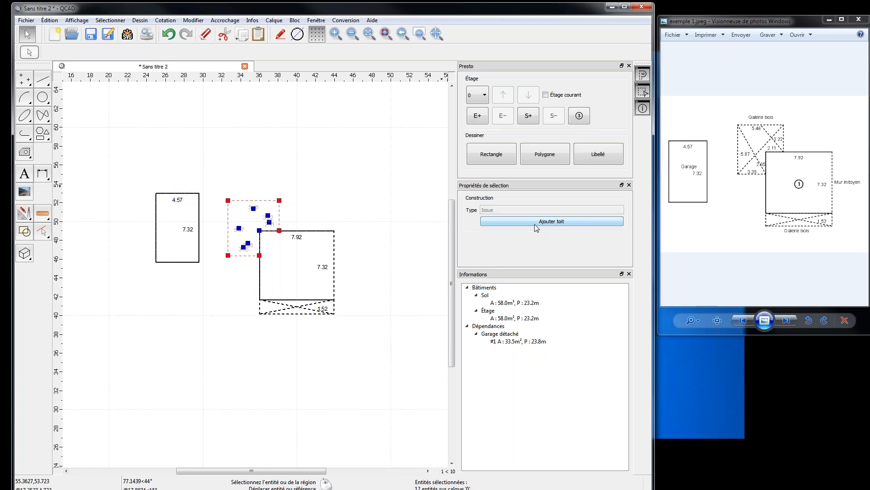
- Add a roof to the Issue polygon with two crossing diagonals from its lower corners to its opposite upper corners
{"action": "left_click", "coordinate": [565, 220]}
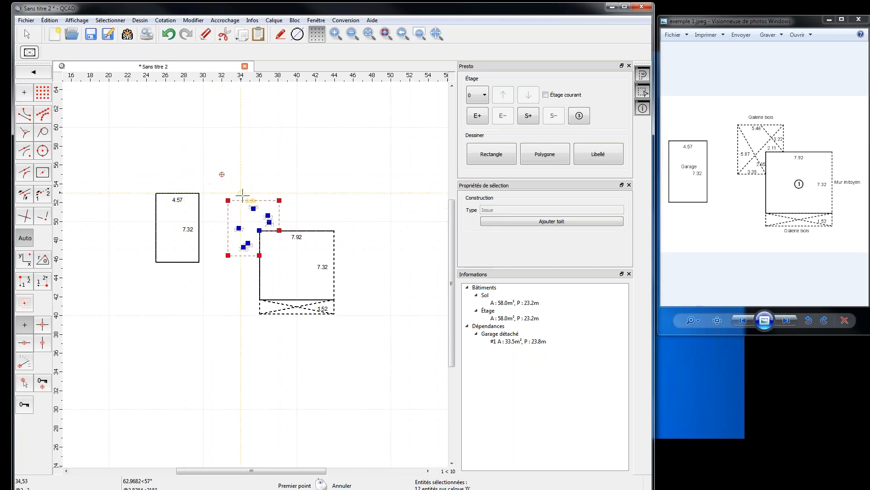
{"action": "left_click", "coordinate": [260, 255]}
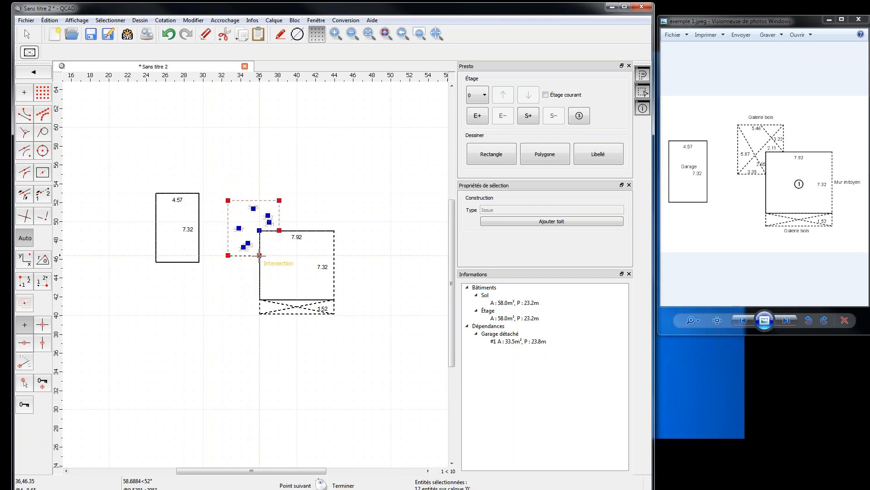
{"action": "left_click", "coordinate": [228, 200]}
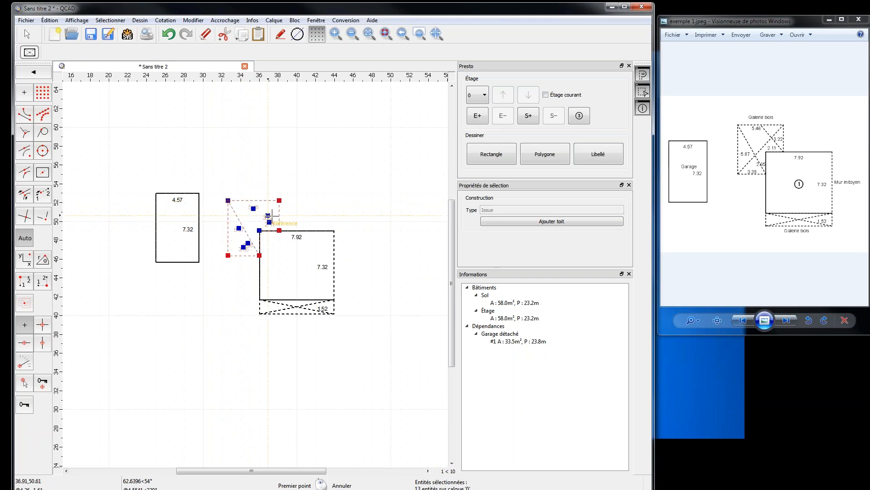
{"action": "left_click", "coordinate": [228, 255]}
{"action": "left_click", "coordinate": [279, 200]}
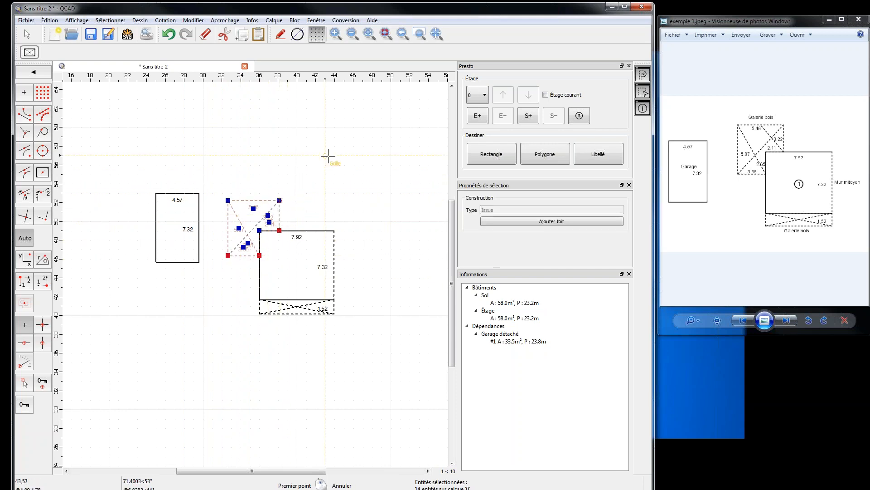
{"action": "right_click", "coordinate": [335, 200]}
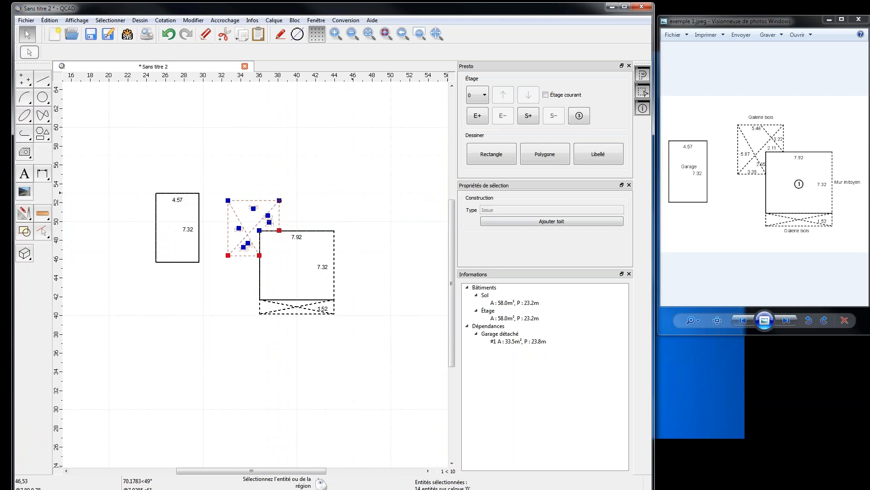
{"action": "left_click", "coordinate": [323, 205]}
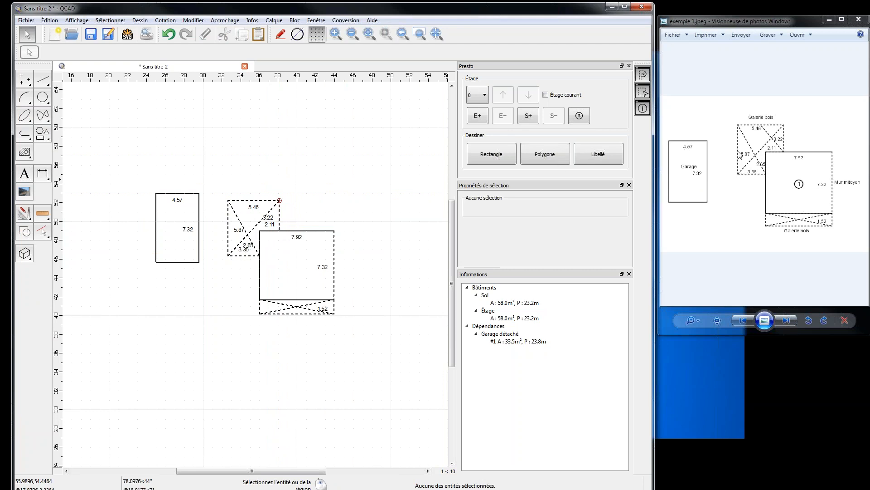
- Delete the roof diagonal between the Issue polygon's lower-left and upper-right corners, and redraw it with Ajouter toit on the selected construction
{"action": "left_click", "coordinate": [256, 235]}
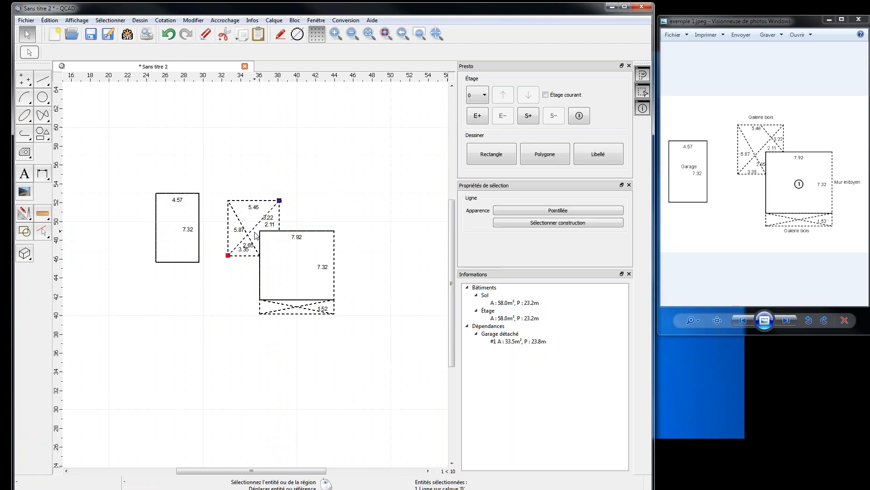
{"action": "left_click", "coordinate": [205, 34]}
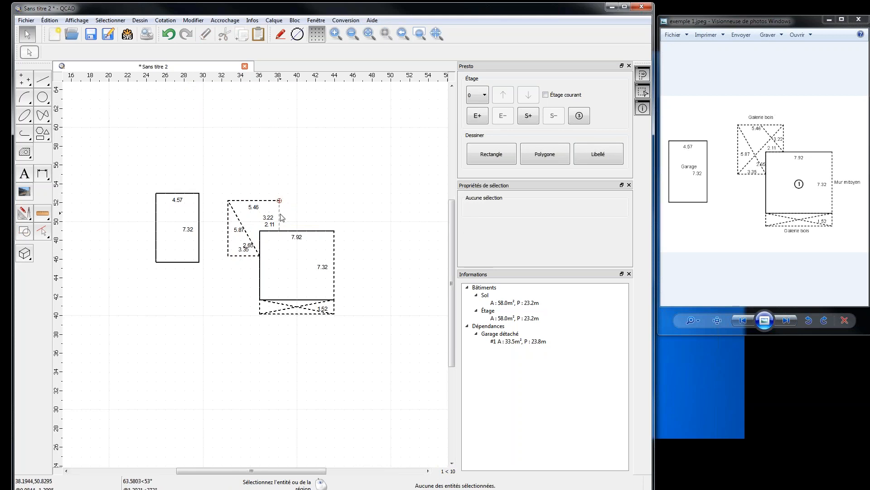
{"action": "left_click", "coordinate": [280, 216]}
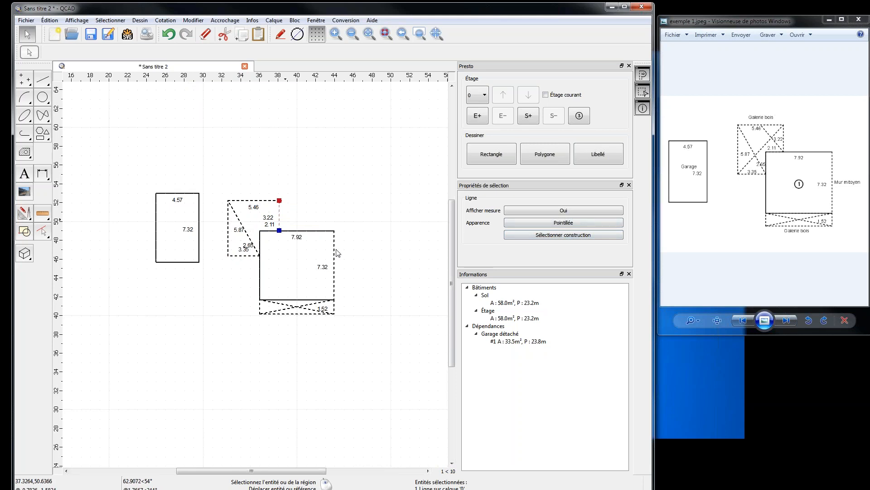
{"action": "left_click", "coordinate": [577, 234]}
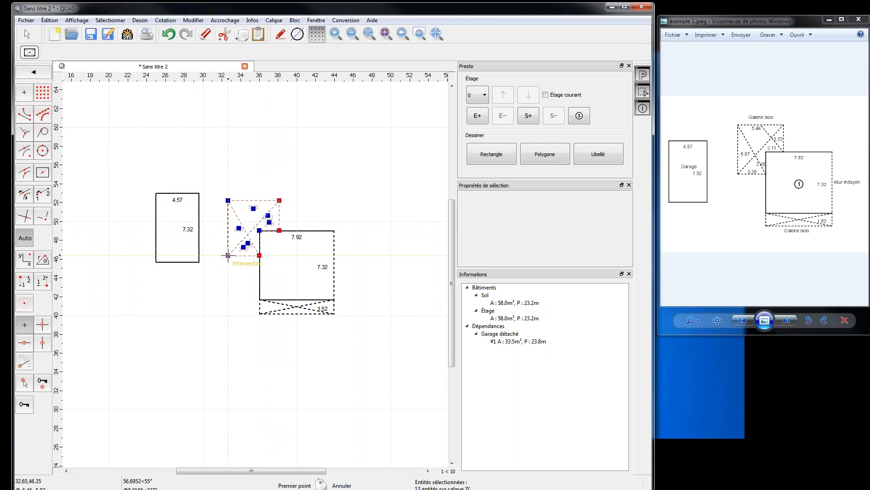
{"action": "right_click", "coordinate": [369, 214]}
{"action": "right_click", "coordinate": [389, 229]}
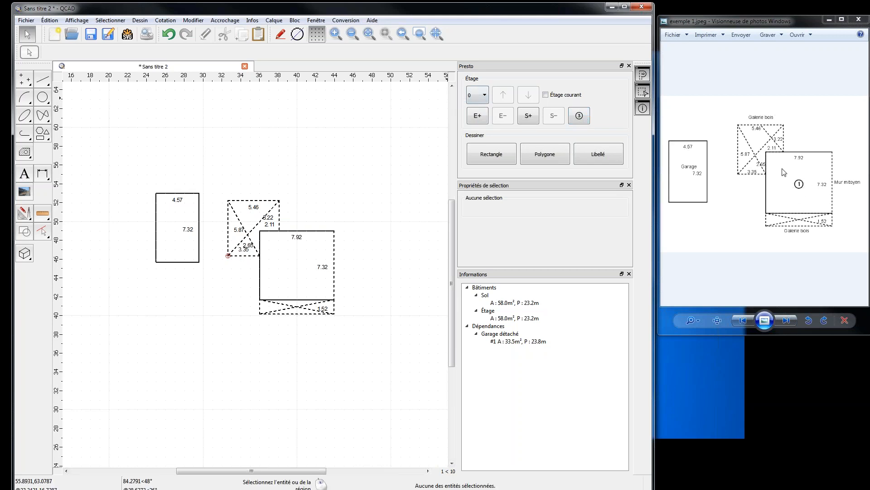
- Place the circled storey number 1 near the centre of the Étage rectangle
{"action": "left_click", "coordinate": [580, 117]}
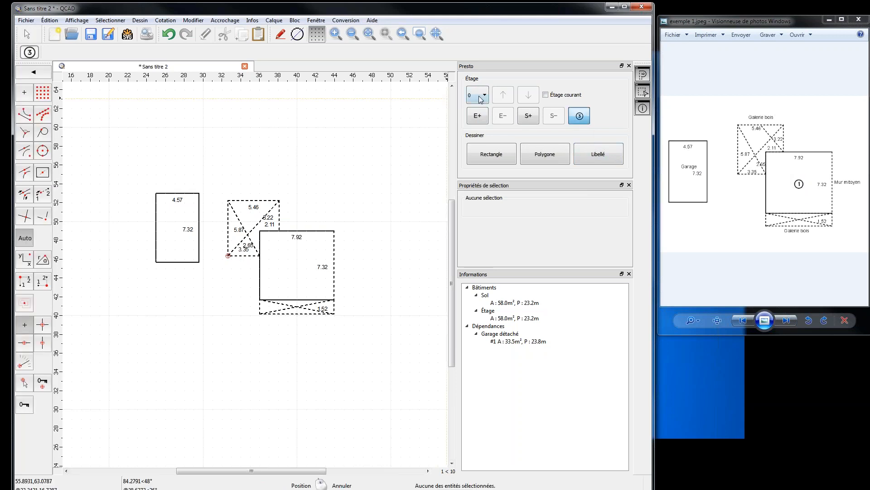
{"action": "left_click", "coordinate": [295, 259]}
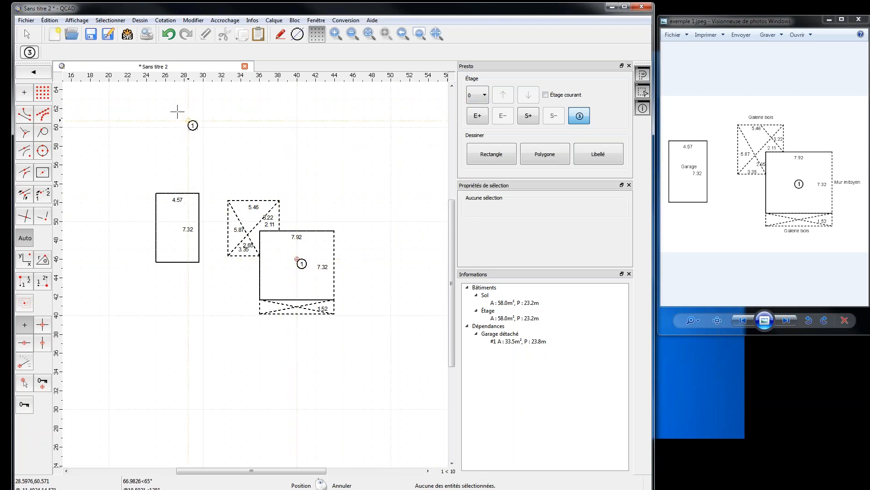
{"action": "key", "text": "Escape"}
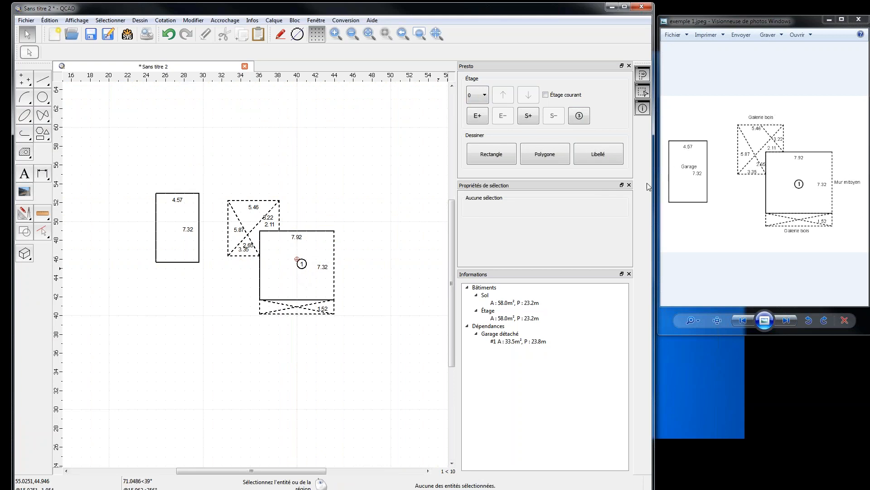
- Choose the predefined labels Galerie bois, Garage and Mur mitoyen for placement in the drawing
{"action": "left_click", "coordinate": [596, 156]}
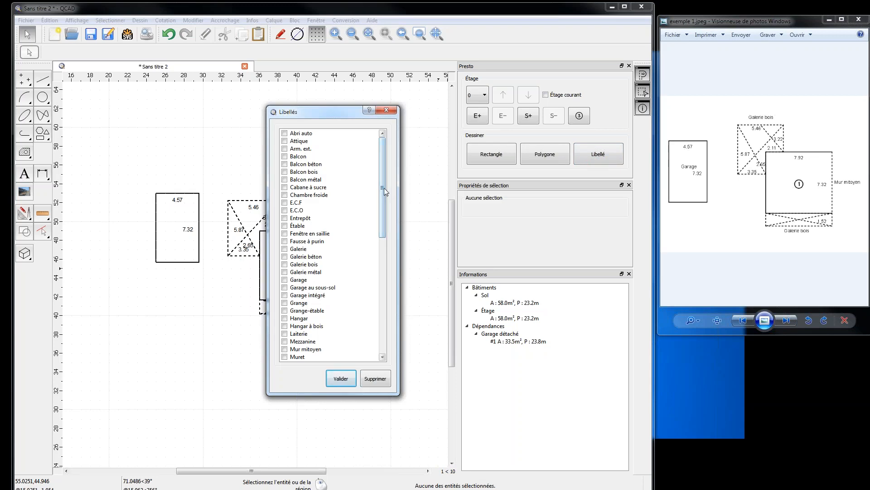
{"action": "mouse_move", "coordinate": [384, 189]}
{"action": "left_mouse_down"}
{"action": "mouse_move", "coordinate": [382, 313]}
{"action": "mouse_move", "coordinate": [382, 151]}
{"action": "mouse_move", "coordinate": [385, 309]}
{"action": "mouse_move", "coordinate": [372, 182]}
{"action": "left_mouse_up"}
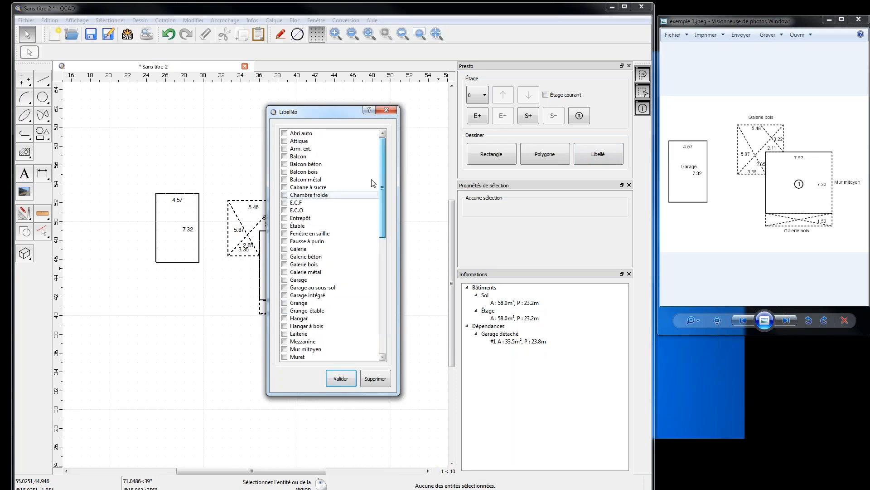
{"action": "mouse_move", "coordinate": [343, 112]}
{"action": "left_mouse_down"}
{"action": "mouse_move", "coordinate": [430, 101]}
{"action": "mouse_move", "coordinate": [396, 102]}
{"action": "left_mouse_up"}
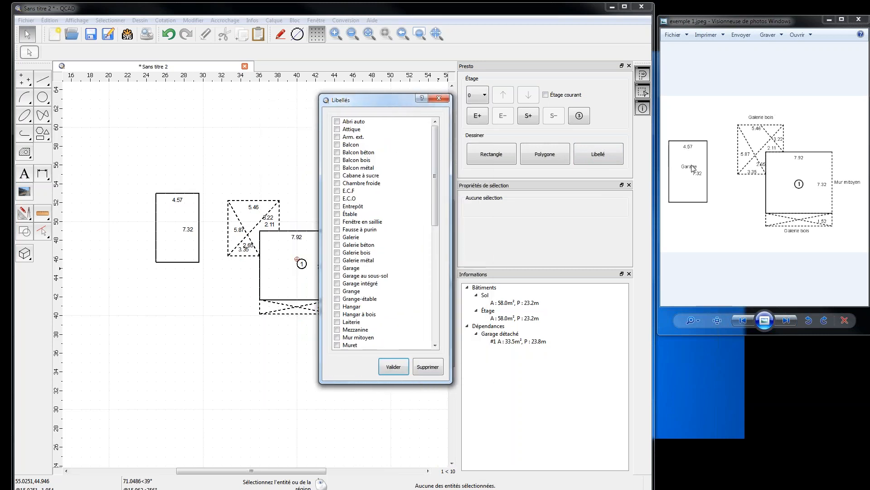
{"action": "left_click", "coordinate": [339, 268]}
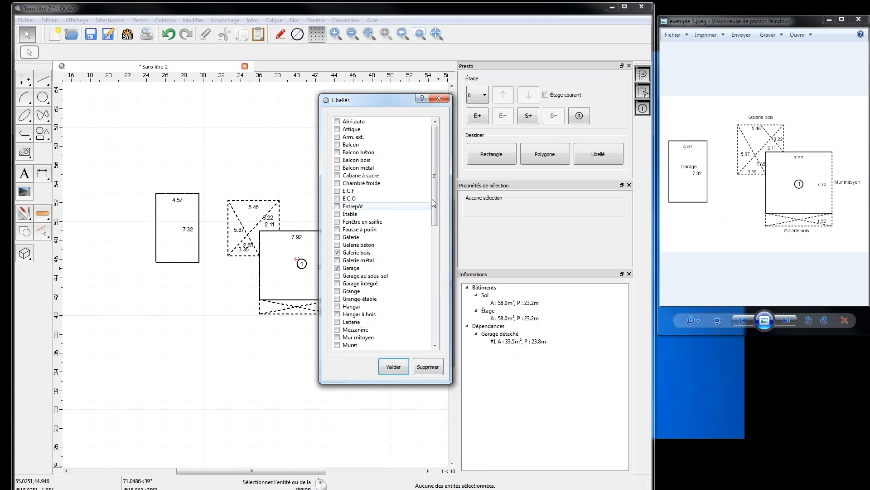
{"action": "left_click", "coordinate": [341, 340]}
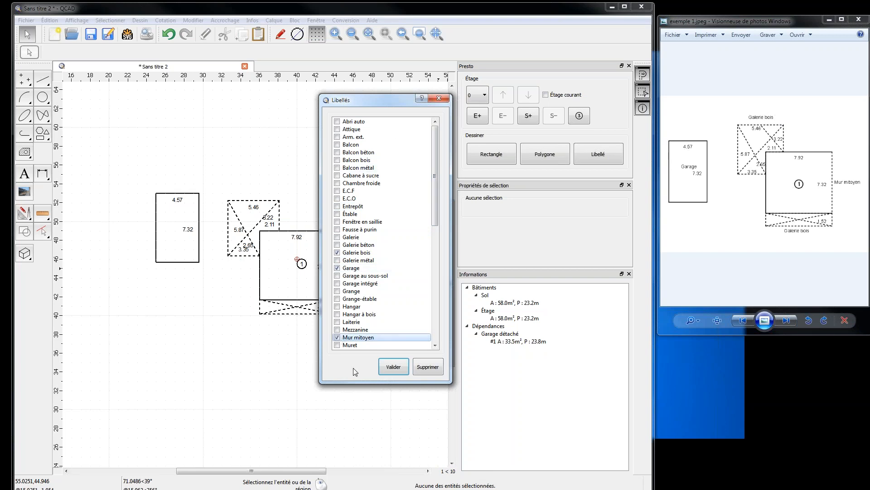
{"action": "left_click", "coordinate": [394, 368]}
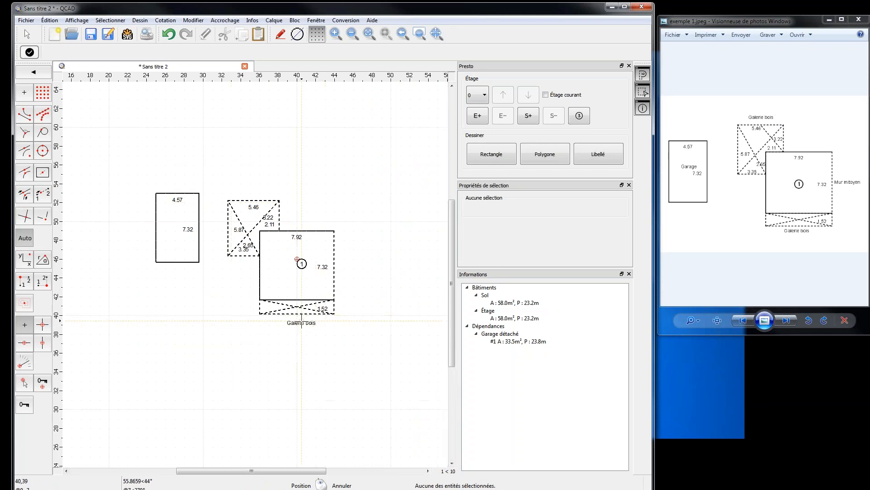
- Place Galerie bois below the lower gallery, Garage inside the detached garage, and Mur mitoyen beside the shared wall
{"action": "left_click", "coordinate": [301, 321]}
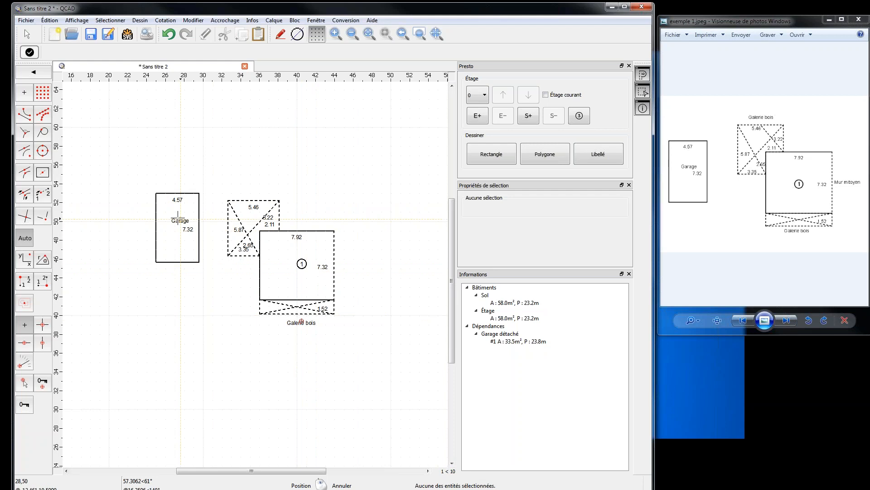
{"action": "left_click", "coordinate": [179, 217]}
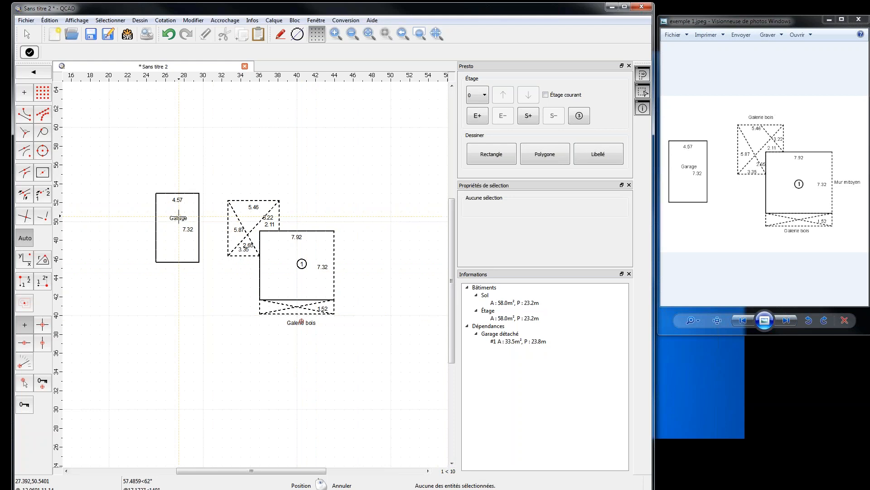
{"action": "left_click", "coordinate": [353, 269]}
{"action": "right_click", "coordinate": [362, 216]}
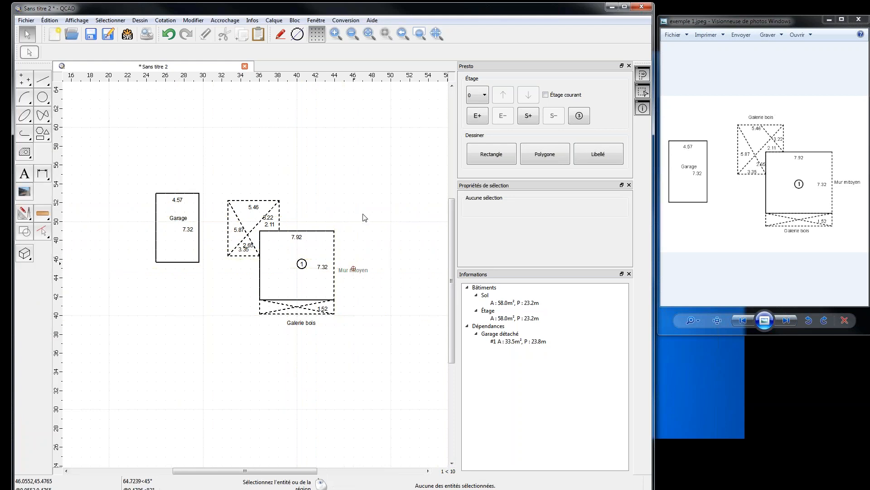
{"action": "right_click", "coordinate": [364, 203]}
{"action": "left_click", "coordinate": [365, 305]}
- Place a predefined Galerie bois label above the Issue polygon, and delete it
{"action": "left_click", "coordinate": [599, 154]}
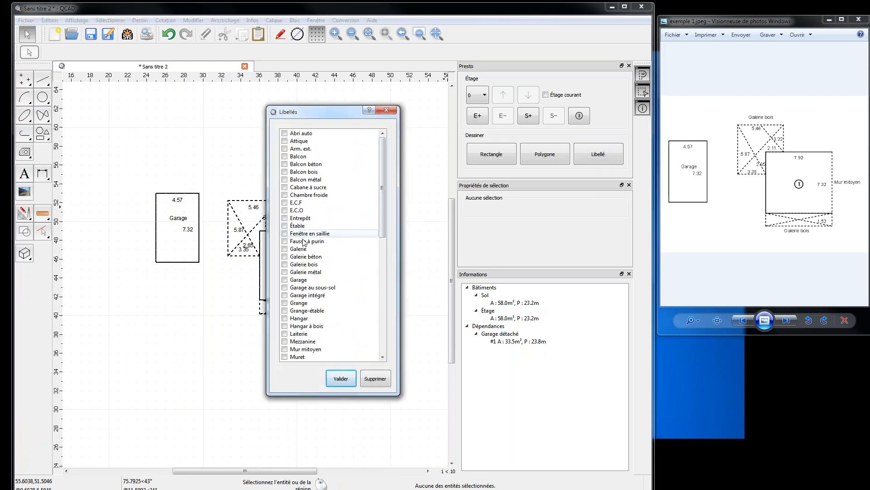
{"action": "left_click", "coordinate": [285, 264]}
{"action": "left_click", "coordinate": [341, 378]}
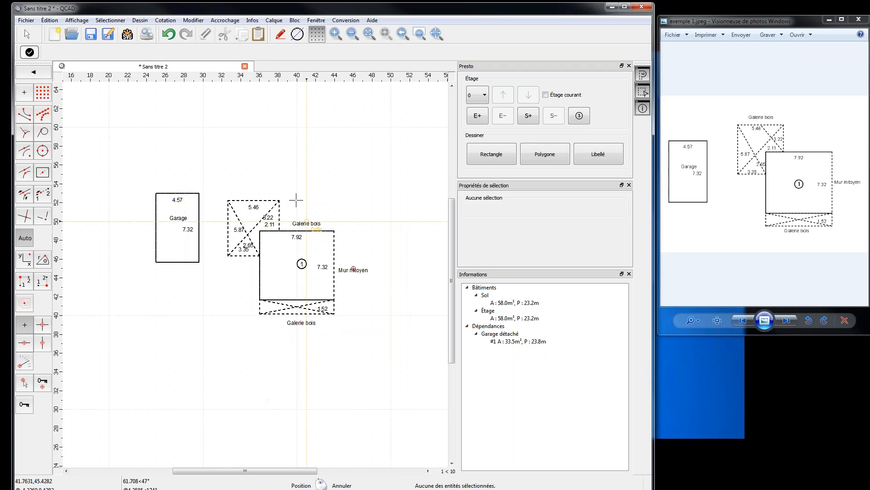
{"action": "left_click", "coordinate": [249, 185]}
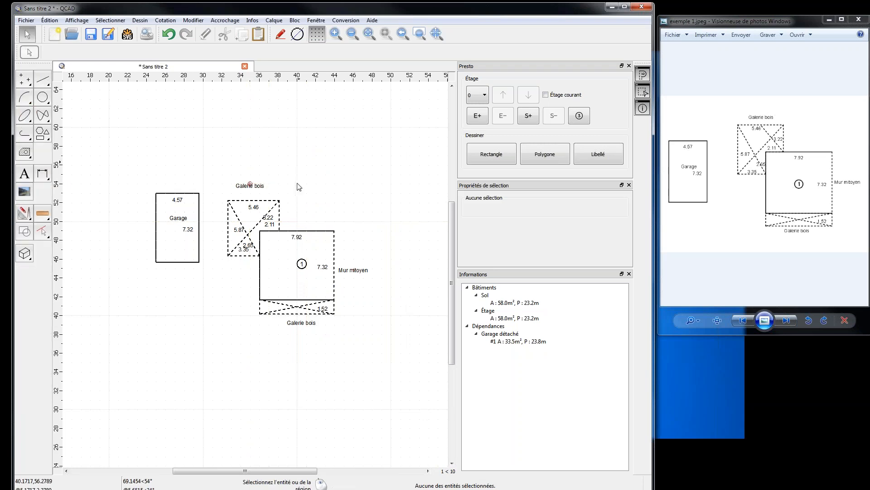
{"action": "left_click", "coordinate": [250, 186]}
{"action": "left_click", "coordinate": [205, 35]}
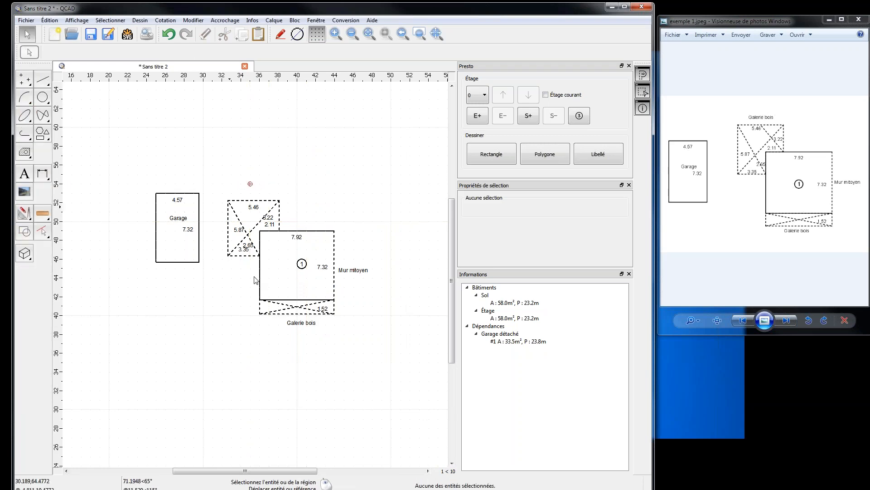
- Copy the Galerie bois label below the lower gallery and paste it above the Issue polygon
{"action": "left_click", "coordinate": [296, 324]}
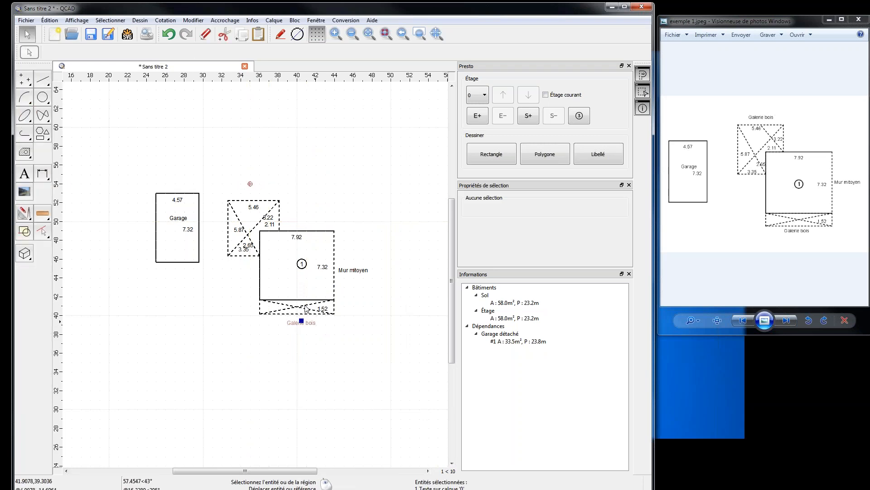
{"action": "left_click", "coordinate": [243, 35]}
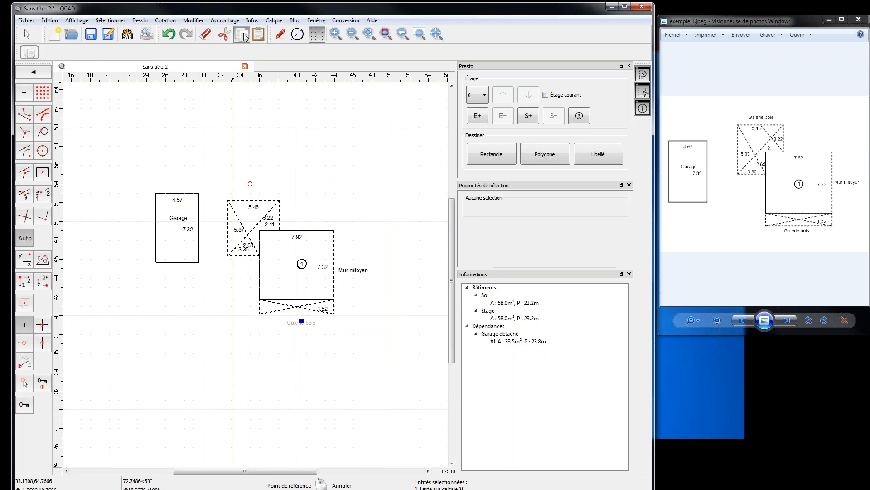
{"action": "left_click", "coordinate": [301, 321]}
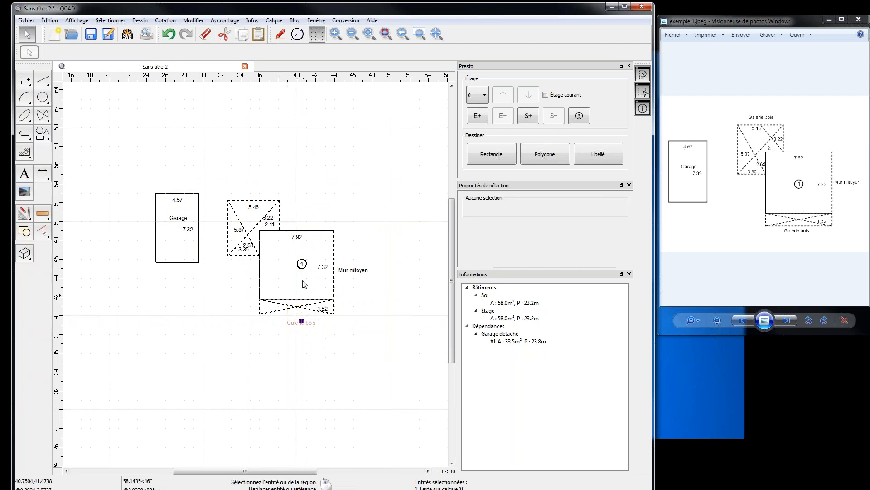
{"action": "left_click", "coordinate": [262, 35]}
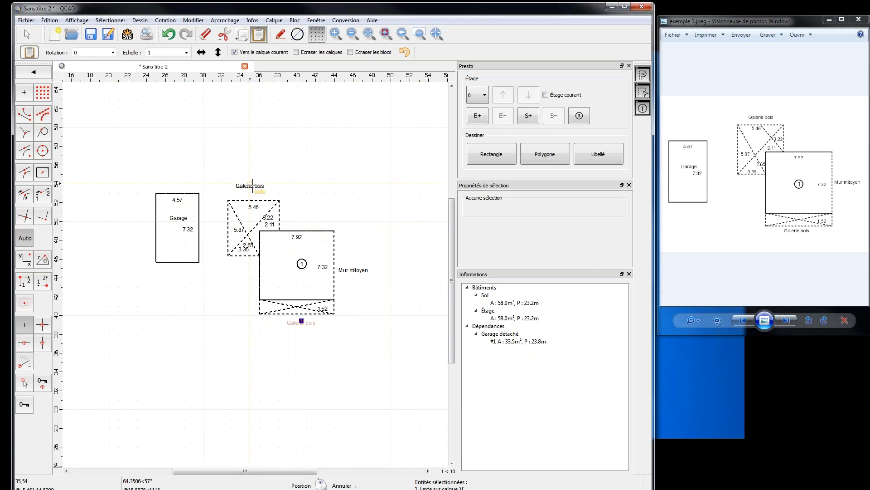
{"action": "left_click", "coordinate": [252, 183]}
- Paste four extra Galerie bois labels in the empty area above the sketch, and delete them together
{"action": "left_click", "coordinate": [332, 160]}
{"action": "left_click", "coordinate": [264, 132]}
{"action": "left_click", "coordinate": [176, 135]}
{"action": "left_click", "coordinate": [188, 103]}
{"action": "right_click", "coordinate": [292, 115]}
{"action": "left_click_drag", "start_coordinate": [126, 174], "coordinate": [388, 97]}
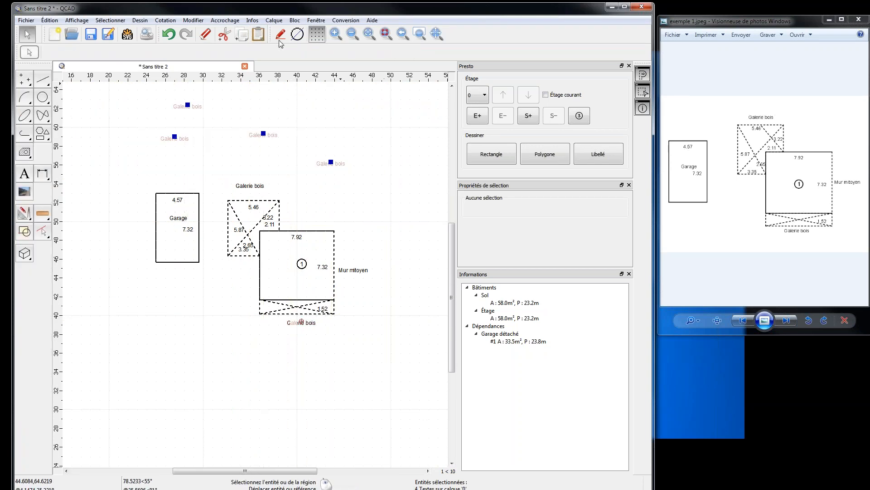
{"action": "left_click", "coordinate": [206, 35]}
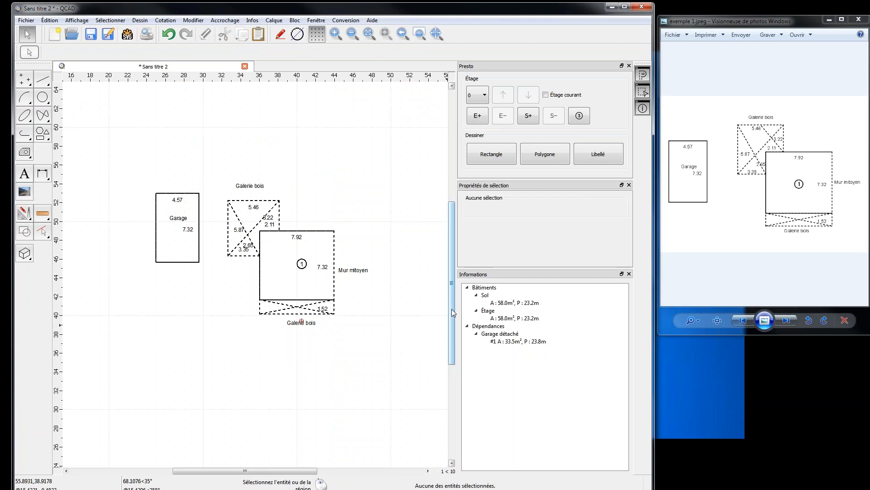
- Create a new drawing, and copy the entire Sans titre 2 sketch with a reference point on the garage's upper edge
{"action": "left_click_drag", "start_coordinate": [453, 308], "coordinate": [450, 298]}
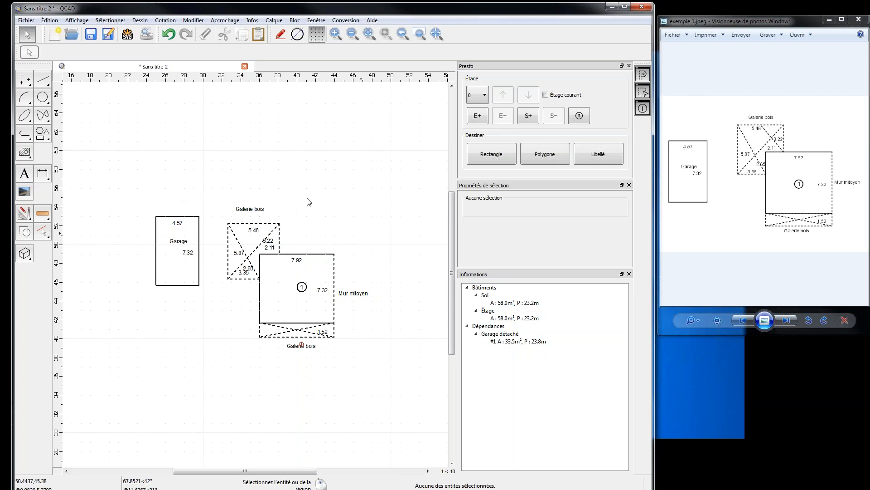
{"action": "left_click", "coordinate": [26, 20]}
{"action": "left_click", "coordinate": [37, 30]}
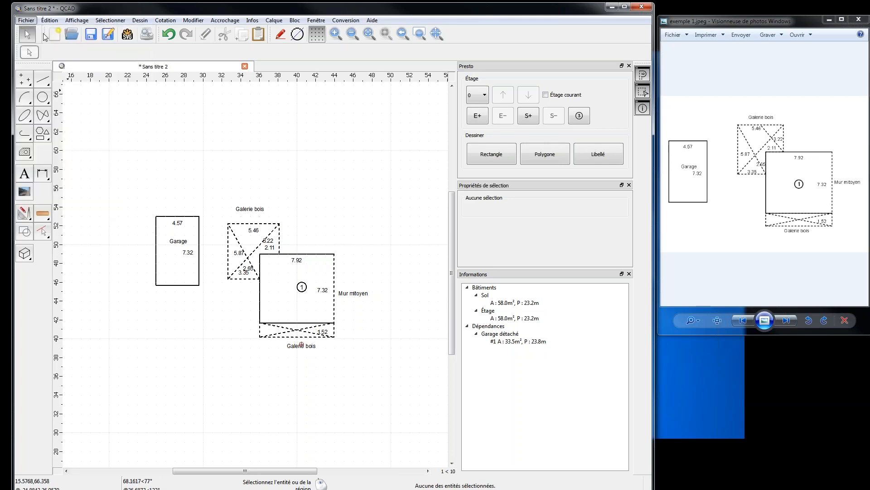
{"action": "left_click", "coordinate": [139, 66]}
{"action": "left_click_drag", "start_coordinate": [82, 406], "coordinate": [418, 164]}
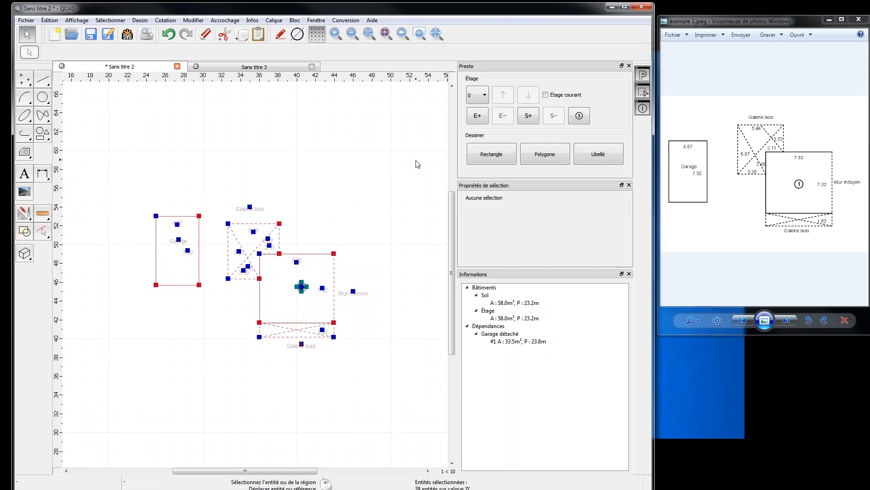
{"action": "left_click", "coordinate": [242, 34]}
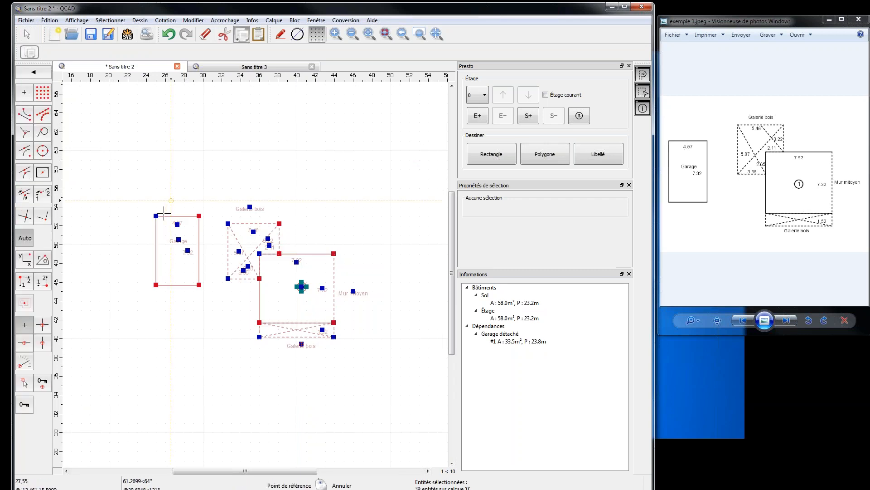
{"action": "left_click", "coordinate": [163, 216]}
- Paste one copy of the copied building sketch into the empty Sans titre 3 drawing
{"action": "left_click", "coordinate": [253, 67]}
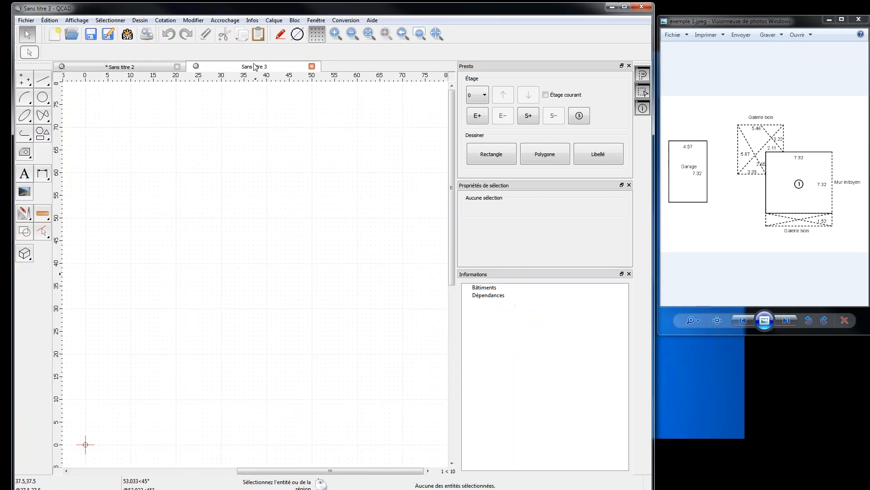
{"action": "left_click", "coordinate": [258, 34]}
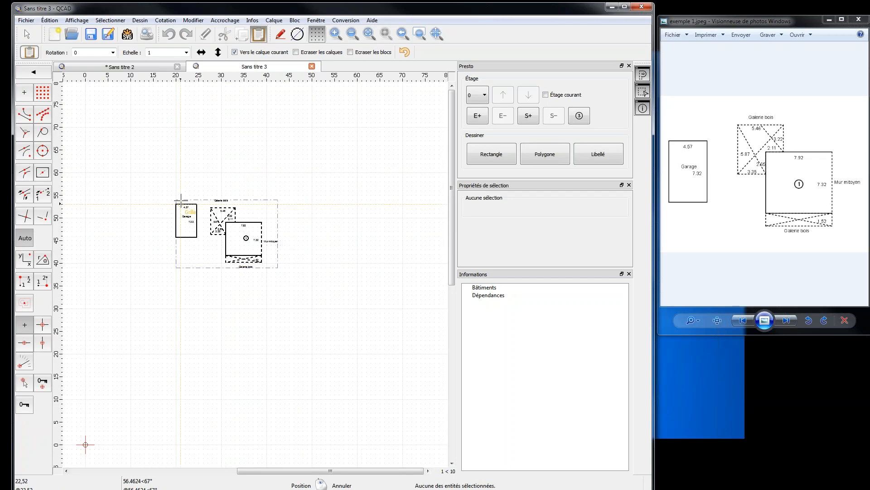
{"action": "left_click", "coordinate": [186, 199]}
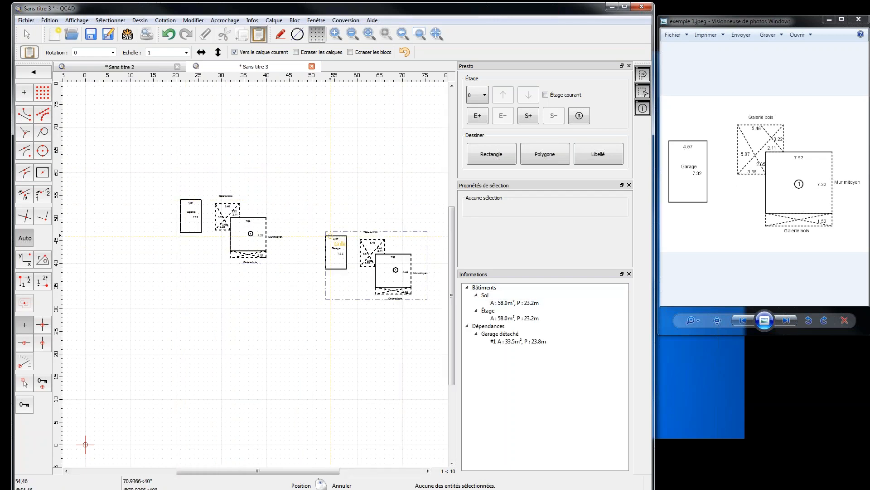
{"action": "right_click", "coordinate": [398, 248]}
{"action": "scroll", "coordinate": [177, 311], "scroll_direction": "up", "scroll_amount": 4}
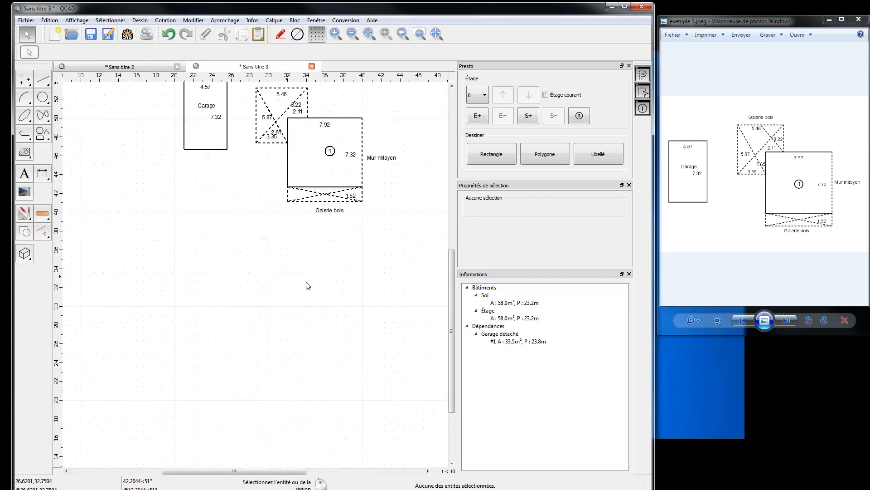
{"action": "left_click_drag", "start_coordinate": [452, 297], "coordinate": [450, 239]}
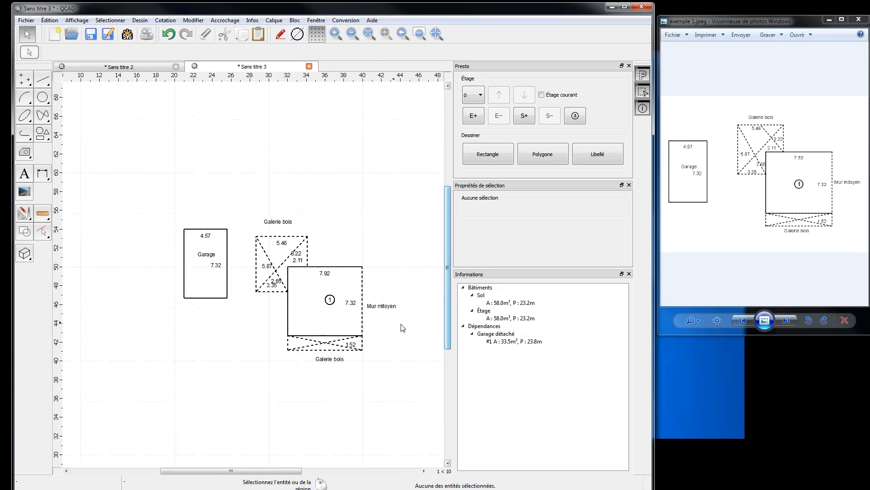
- Switch the type of the pasted sketch's shared wall to Normal and back to Mitoyen, and deselect it
{"action": "left_click", "coordinate": [364, 294]}
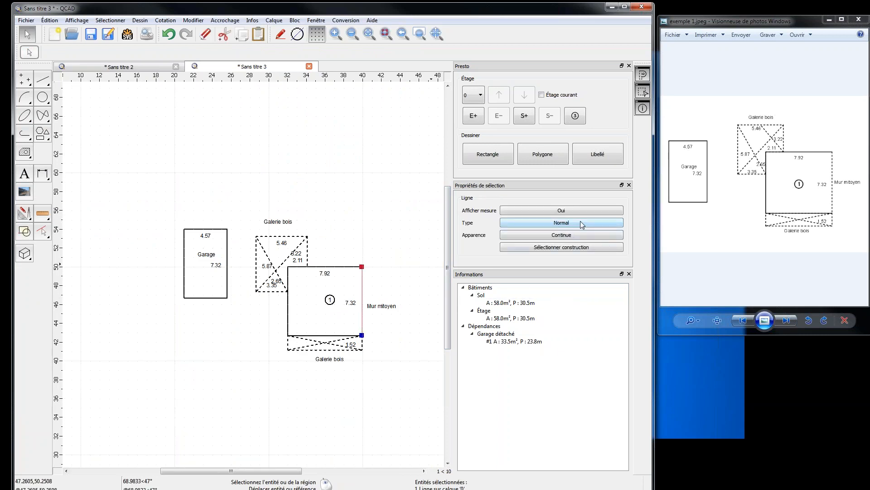
{"action": "left_click", "coordinate": [581, 221]}
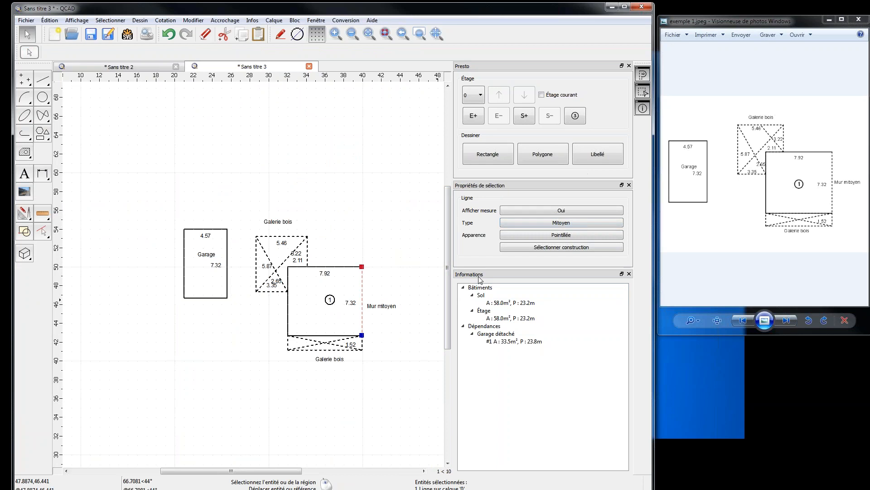
{"action": "left_click", "coordinate": [397, 282]}
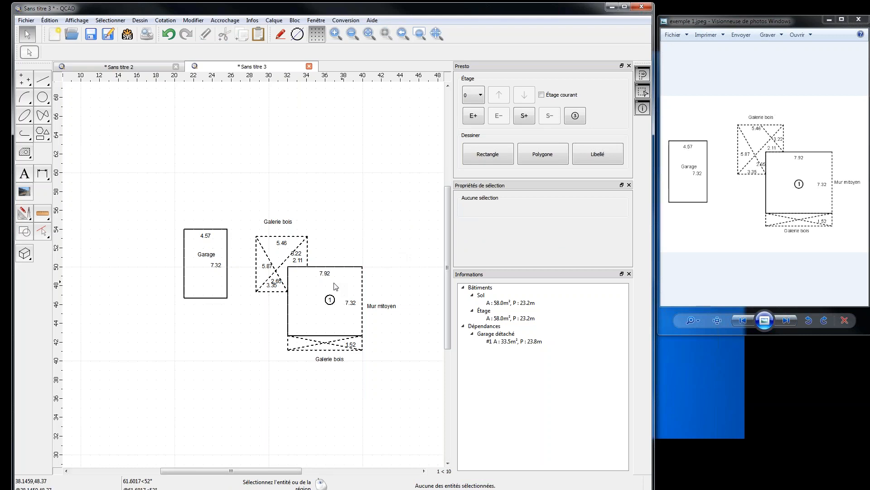
- Return to the Sans titre 2 drawing and clear its selection
{"action": "left_click_drag", "start_coordinate": [435, 192], "coordinate": [106, 385]}
{"action": "key", "text": "Escape"}
{"action": "left_click", "coordinate": [152, 67]}
{"action": "key", "text": "Escape"}
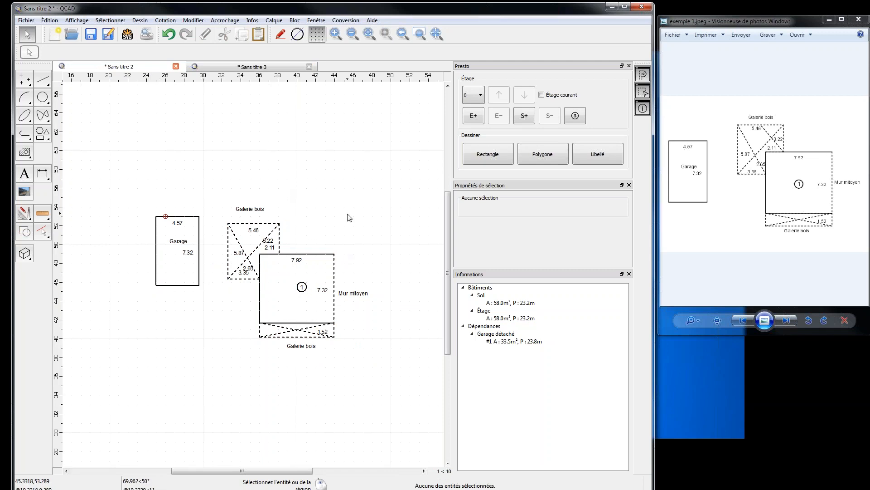
- Copy the detached garage construction together with its Garage label, using a reference point on the garage's upper edge
{"action": "left_click", "coordinate": [193, 219]}
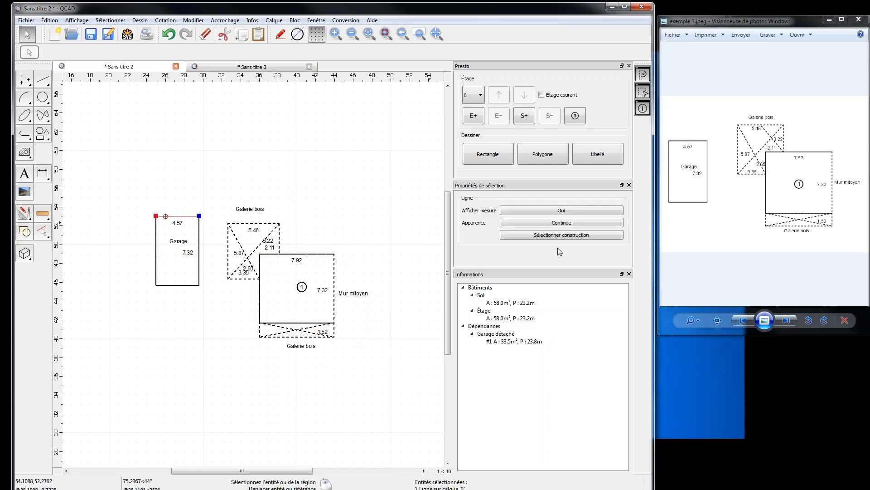
{"action": "key", "text": "Escape"}
{"action": "left_click", "coordinate": [199, 259]}
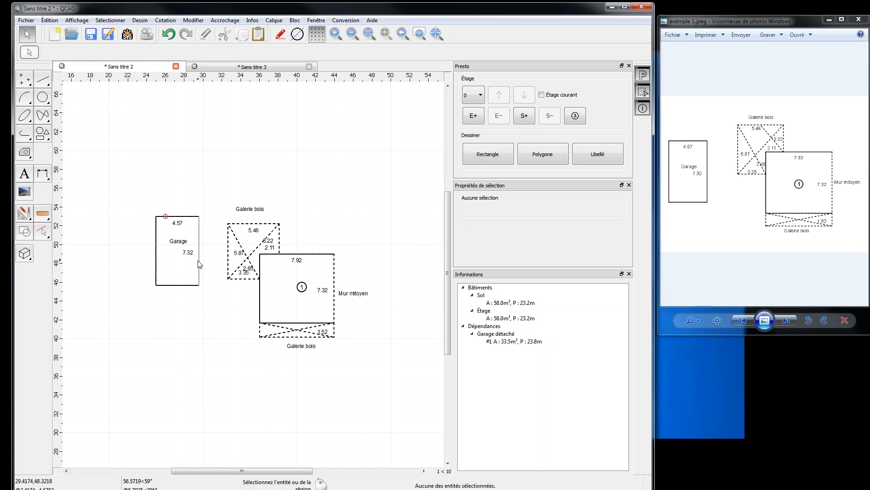
{"action": "left_click", "coordinate": [530, 236]}
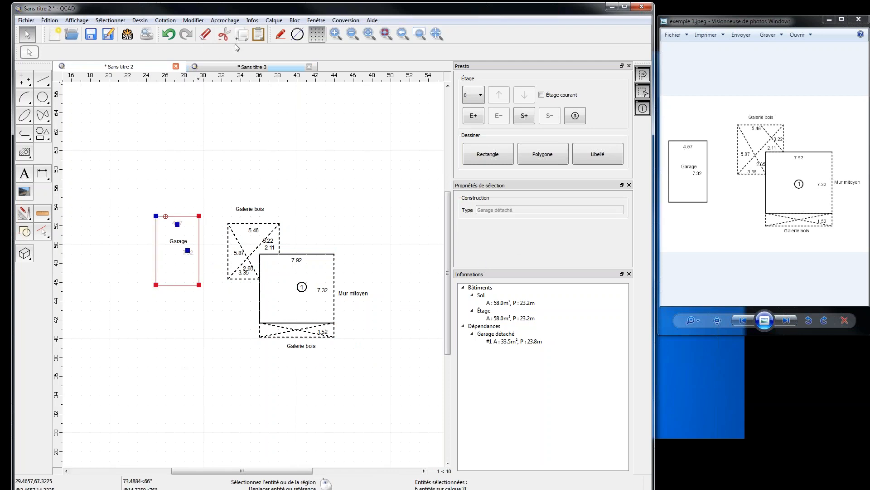
{"action": "left_click", "coordinate": [121, 325]}
{"action": "left_click_drag", "start_coordinate": [120, 324], "coordinate": [213, 196]}
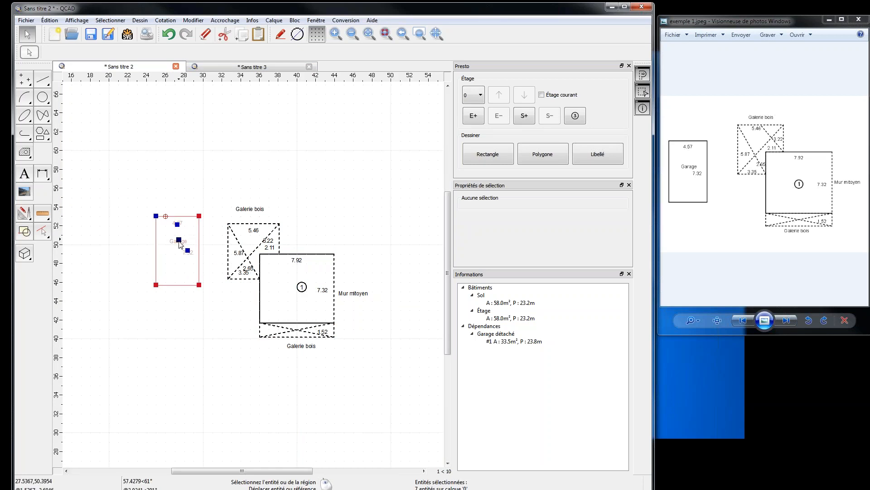
{"action": "left_click", "coordinate": [241, 34]}
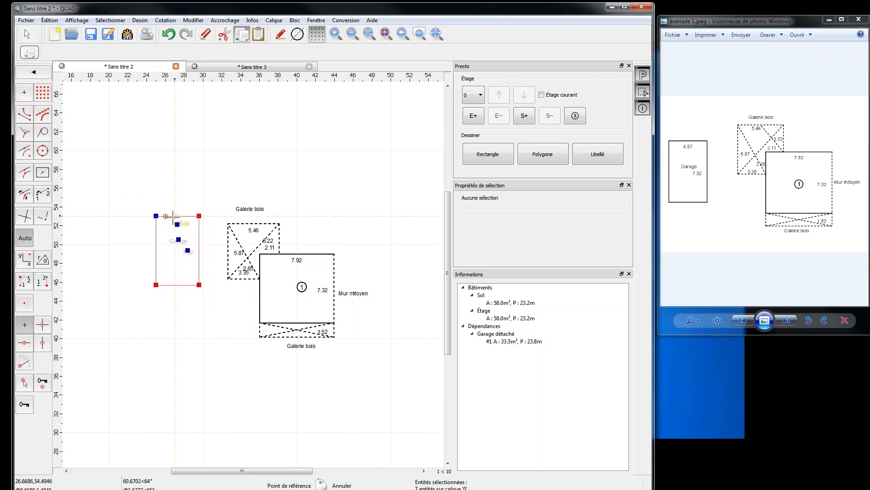
{"action": "left_click", "coordinate": [174, 216]}
- Paste one copy of the labelled garage into the Sans titre 3 drawing, just above the existing garage
{"action": "left_click", "coordinate": [252, 67]}
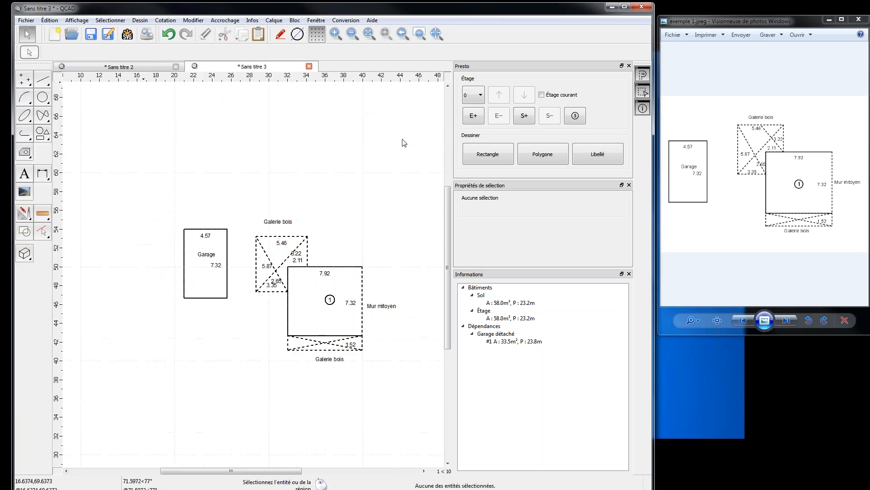
{"action": "left_click", "coordinate": [258, 34]}
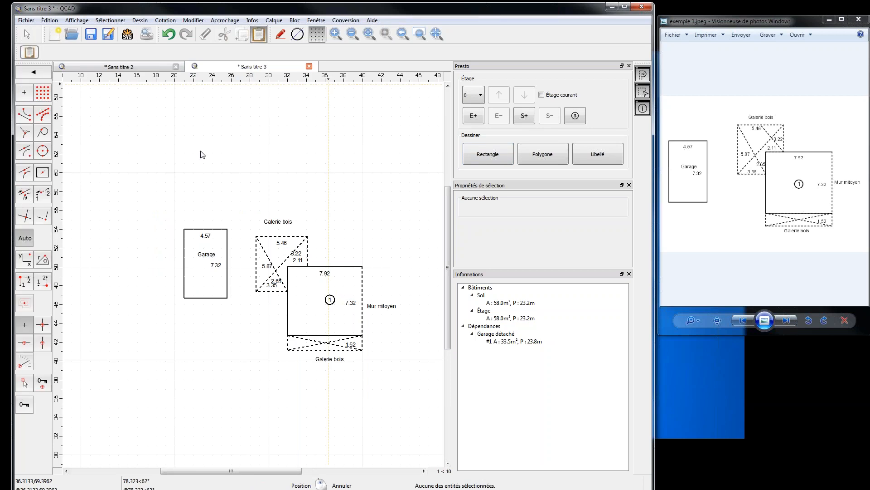
{"action": "left_click", "coordinate": [202, 154]}
{"action": "right_click", "coordinate": [253, 142]}
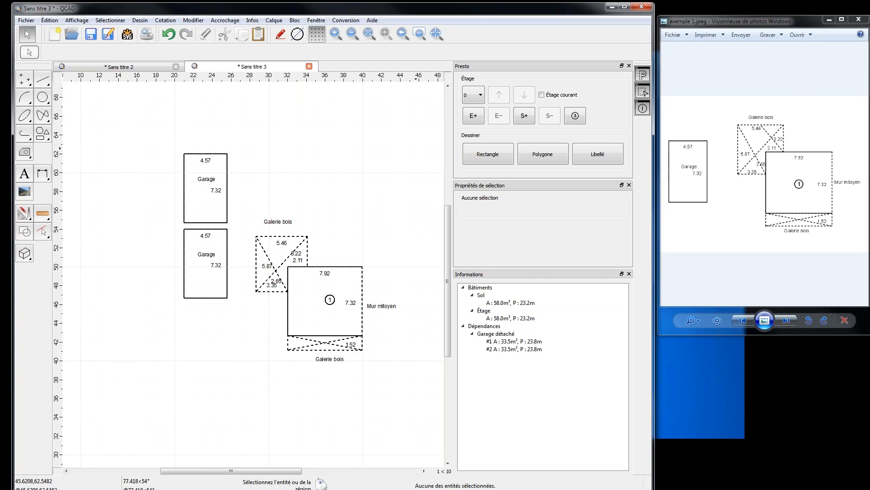
- Minimize the drawing program, open exemple 2.jpeg from the desktop, and close the exemple 1.jpeg viewer
{"action": "left_click_drag", "start_coordinate": [747, 21], "coordinate": [735, 48]}
{"action": "left_click", "coordinate": [612, 6]}
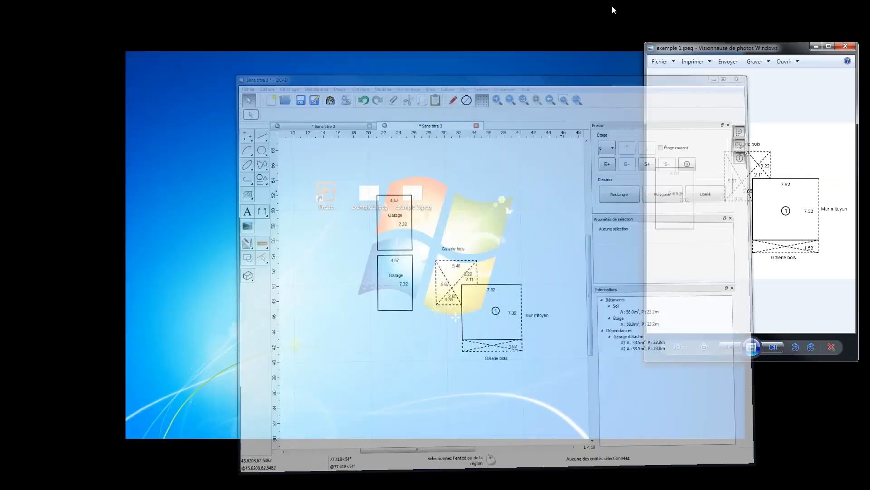
{"action": "double_click", "coordinate": [415, 197]}
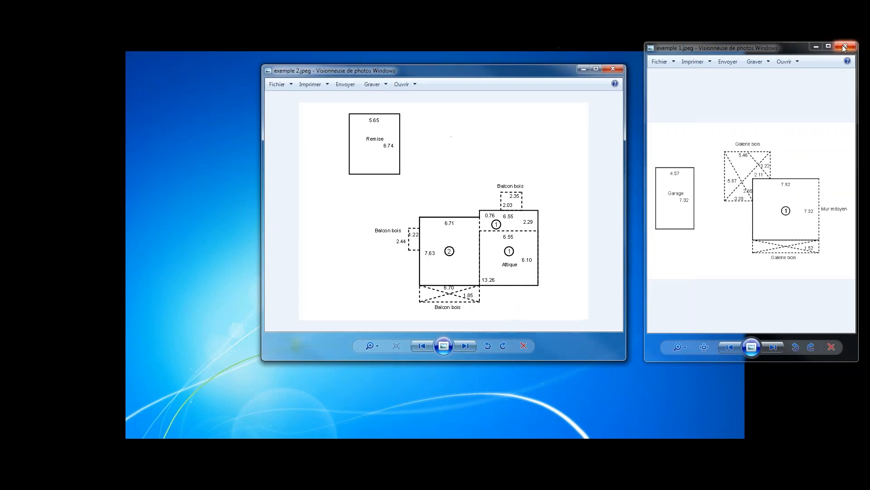
{"action": "left_click", "coordinate": [846, 46]}
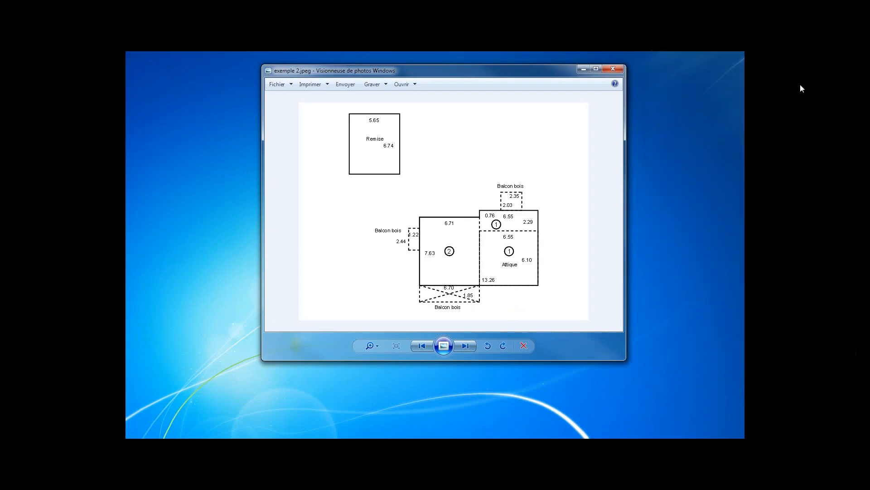
- Arrange the exemple 2.jpeg viewer beside the restored QCAD window, narrowing both windows so that they overlap less
{"action": "left_click_drag", "start_coordinate": [511, 72], "coordinate": [739, 78]}
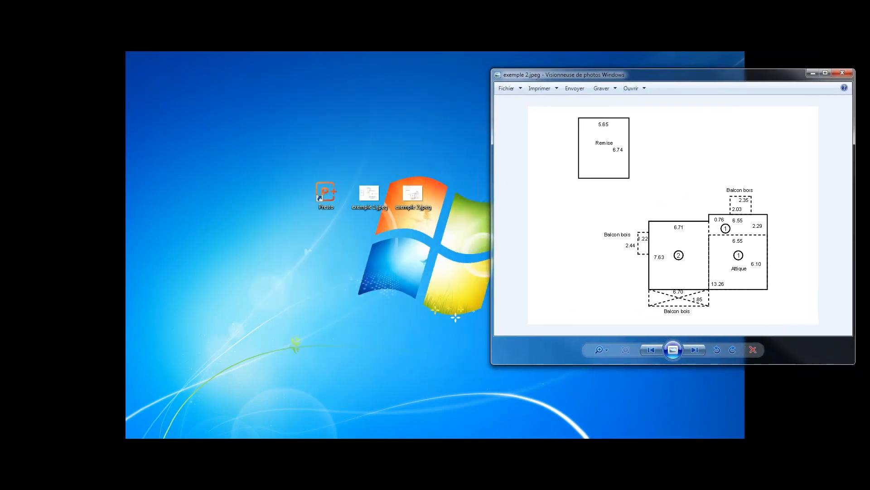
{"action": "left_click_drag", "start_coordinate": [493, 68], "coordinate": [556, 30]}
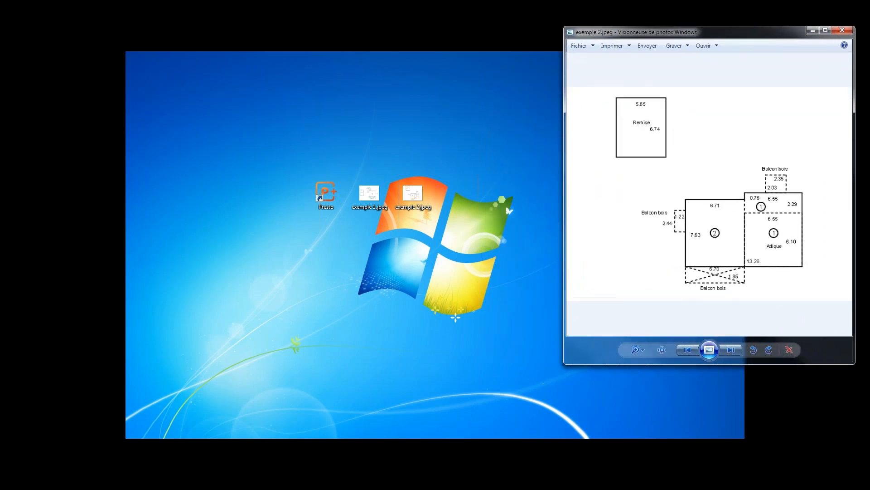
{"action": "key", "text": "alt+Tab"}
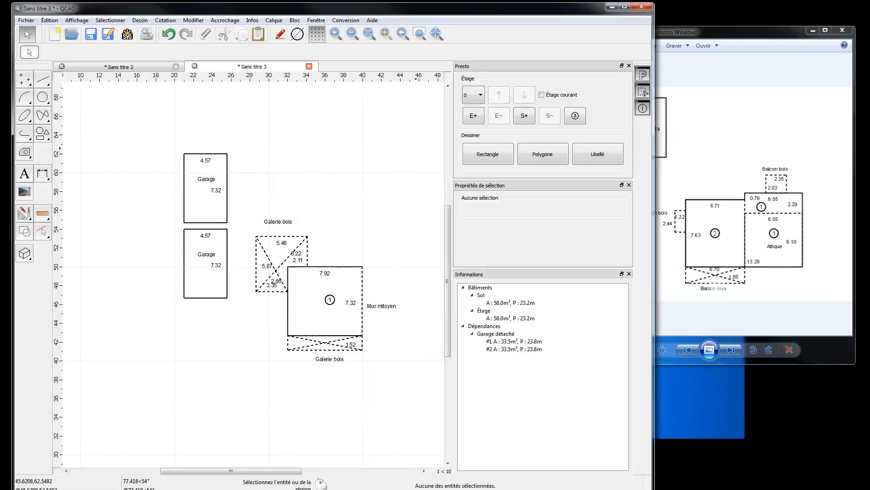
{"action": "left_click", "coordinate": [673, 189]}
{"action": "left_click", "coordinate": [566, 16]}
{"action": "left_click", "coordinate": [682, 169]}
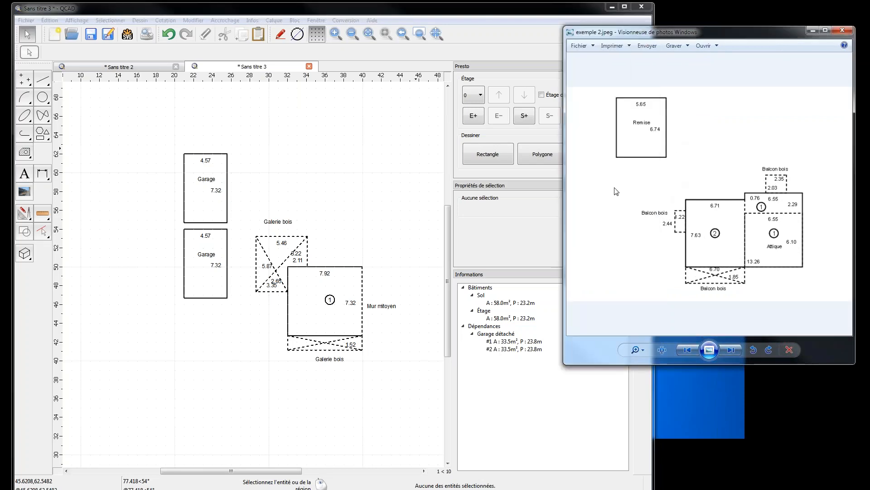
{"action": "left_click", "coordinate": [545, 235]}
{"action": "left_click_drag", "start_coordinate": [653, 339], "coordinate": [600, 339]}
{"action": "left_click", "coordinate": [717, 249]}
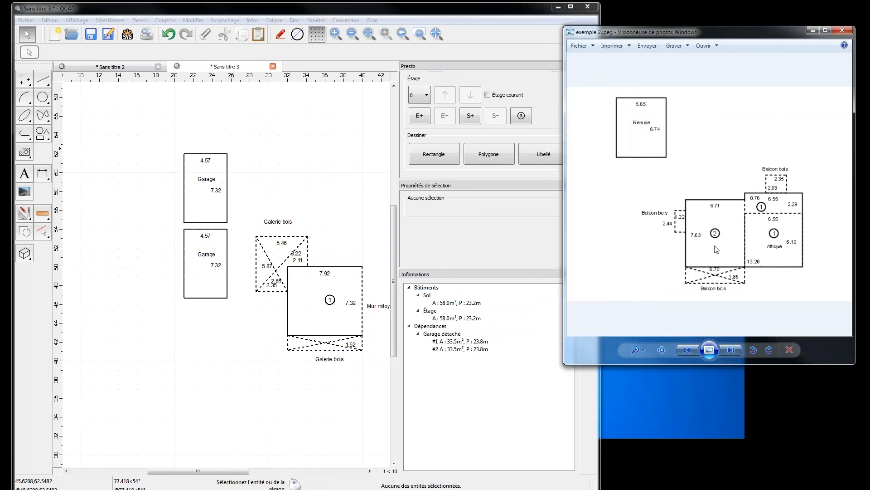
- Close the Sans titre 3 and Sans titre 2 drawings without saving their changes
{"action": "left_click", "coordinate": [190, 107]}
{"action": "left_click", "coordinate": [273, 66]}
{"action": "left_click", "coordinate": [355, 268]}
{"action": "left_click", "coordinate": [216, 66]}
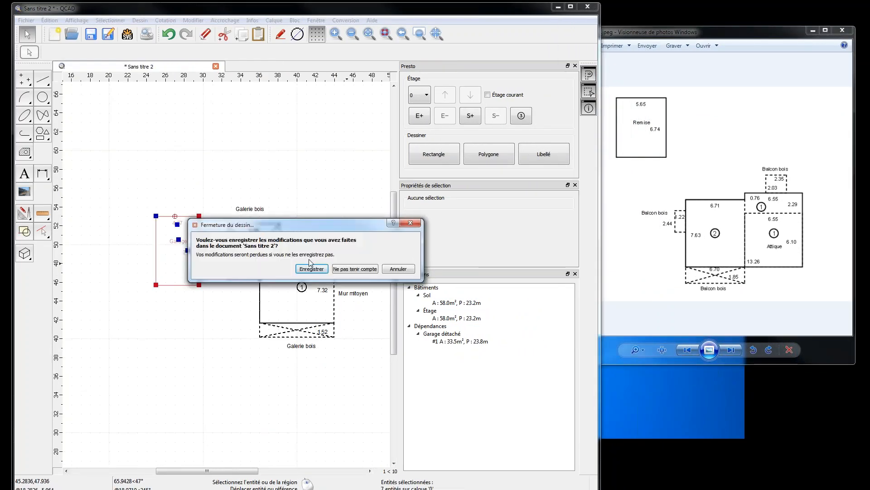
{"action": "left_click", "coordinate": [355, 268]}
- Create a new blank drawing and consult the building sketch in exemple 2.jpeg
{"action": "left_click", "coordinate": [26, 21]}
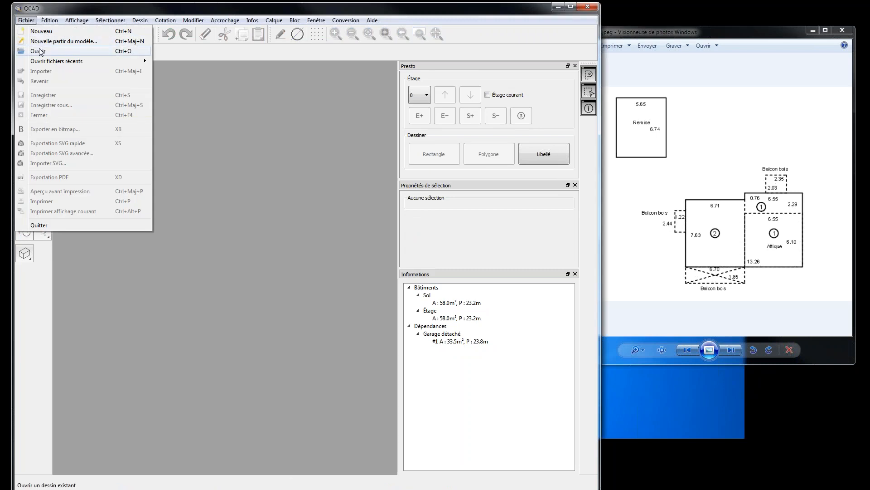
{"action": "left_click", "coordinate": [235, 123]}
{"action": "left_click", "coordinate": [26, 21]}
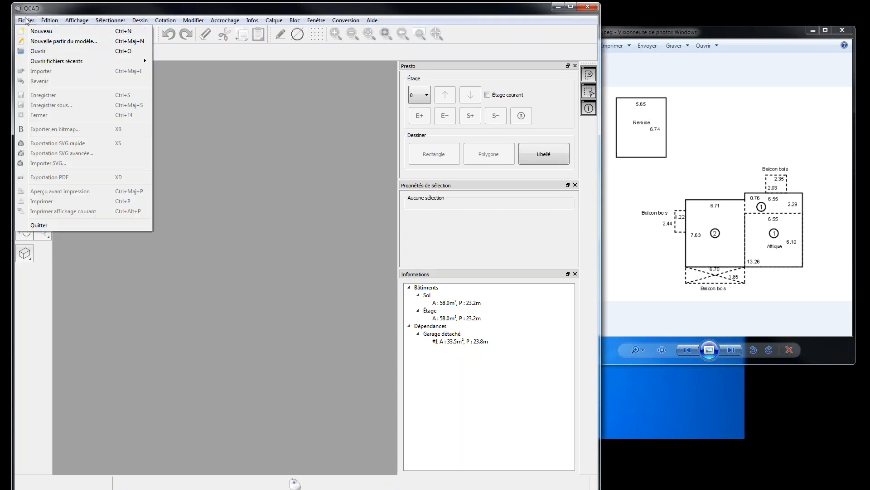
{"action": "left_click", "coordinate": [59, 35]}
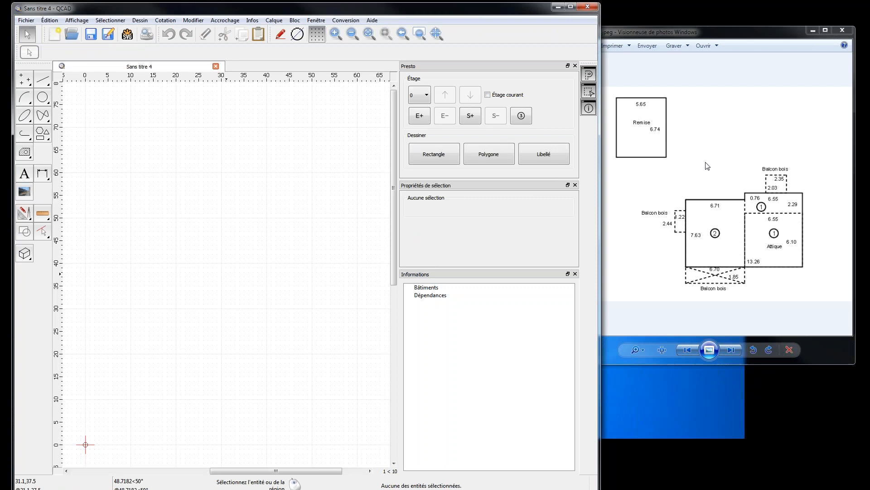
{"action": "left_click", "coordinate": [706, 163]}
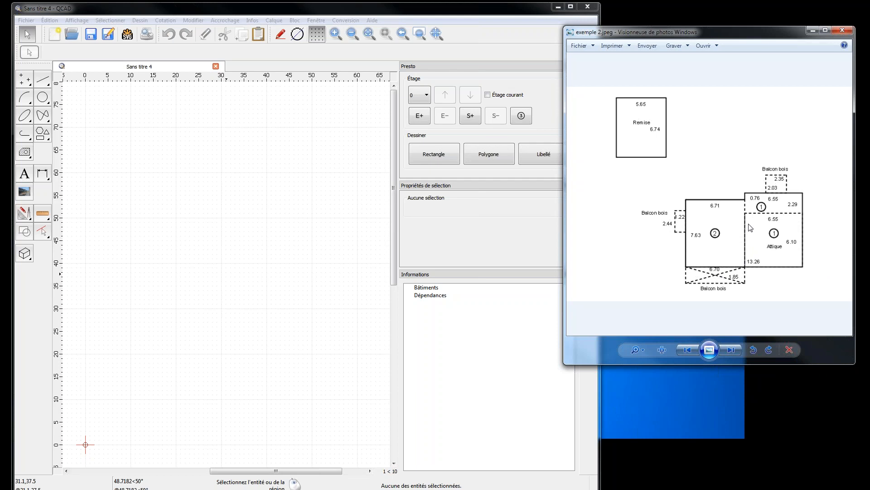
{"action": "left_click", "coordinate": [553, 217]}
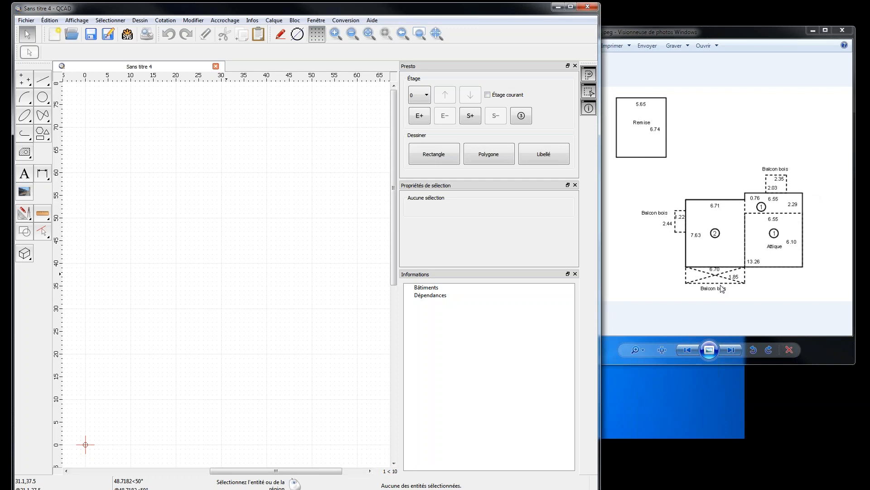
- Start an Étage polygon in the upper part of the drawing with a 6.71 segment going right
{"action": "left_click", "coordinate": [477, 157]}
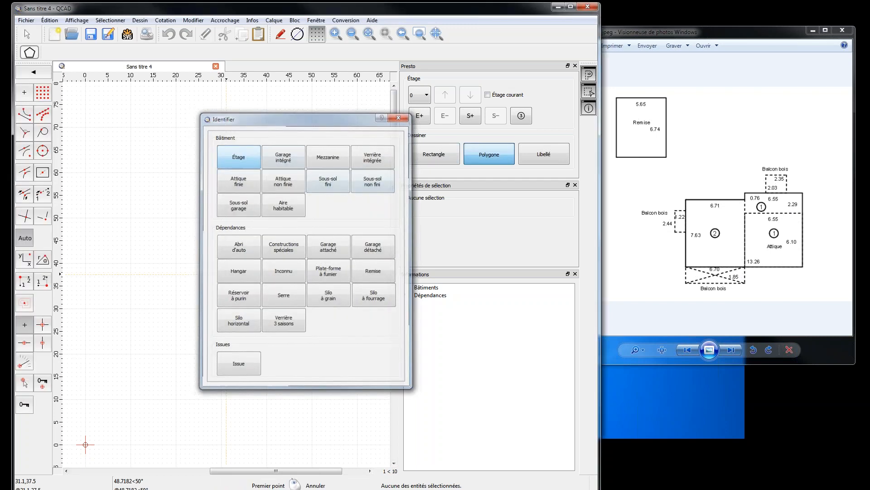
{"action": "left_click", "coordinate": [238, 158]}
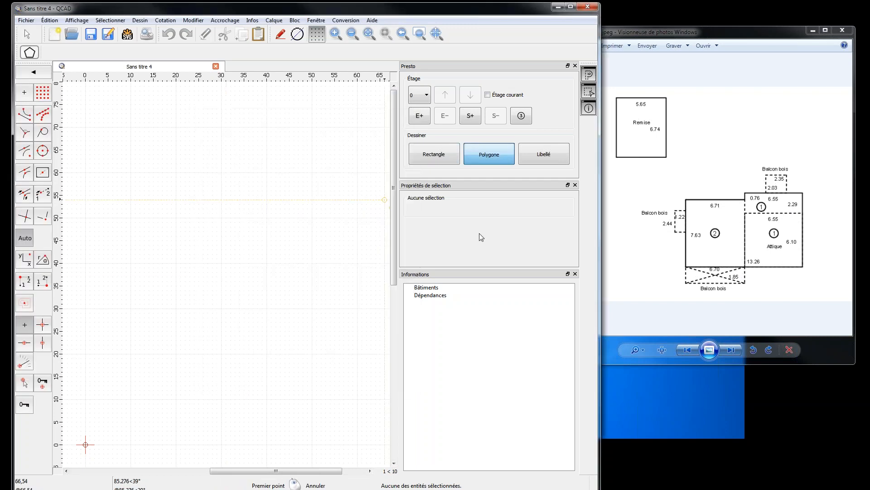
{"action": "left_click", "coordinate": [150, 192]}
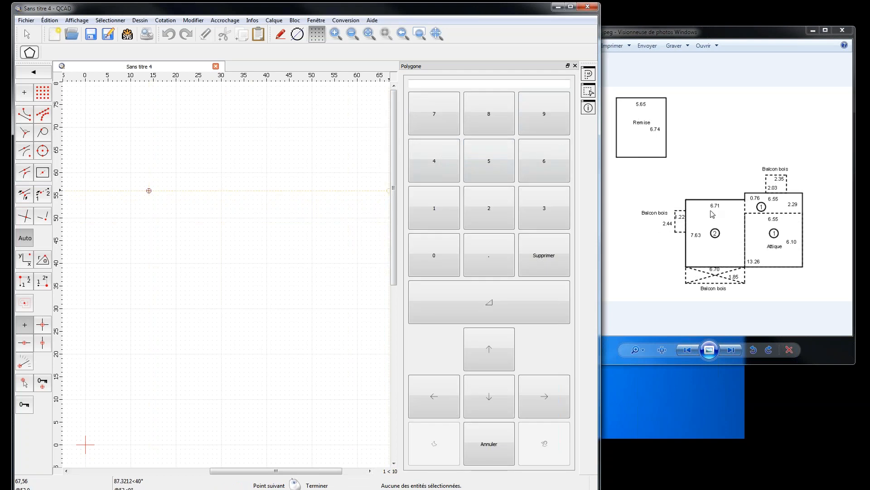
{"action": "left_click", "coordinate": [545, 169]}
{"action": "left_click", "coordinate": [506, 238]}
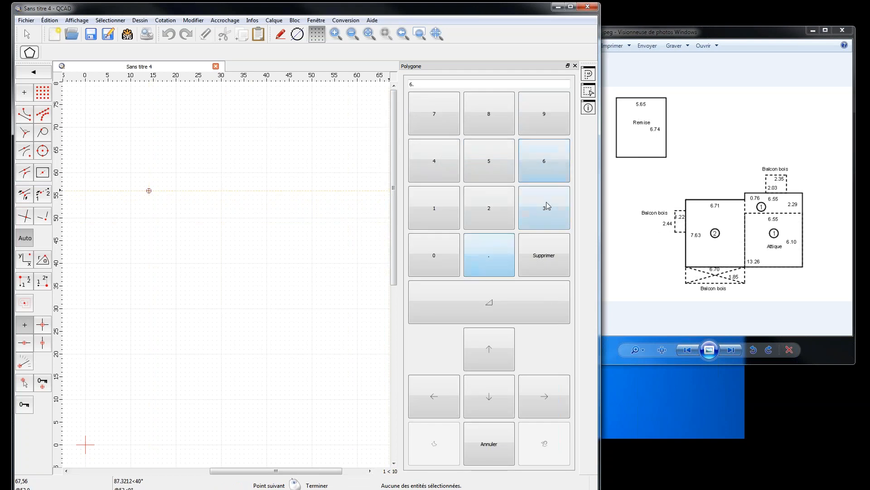
{"action": "left_click", "coordinate": [435, 128]}
{"action": "left_click", "coordinate": [435, 217]}
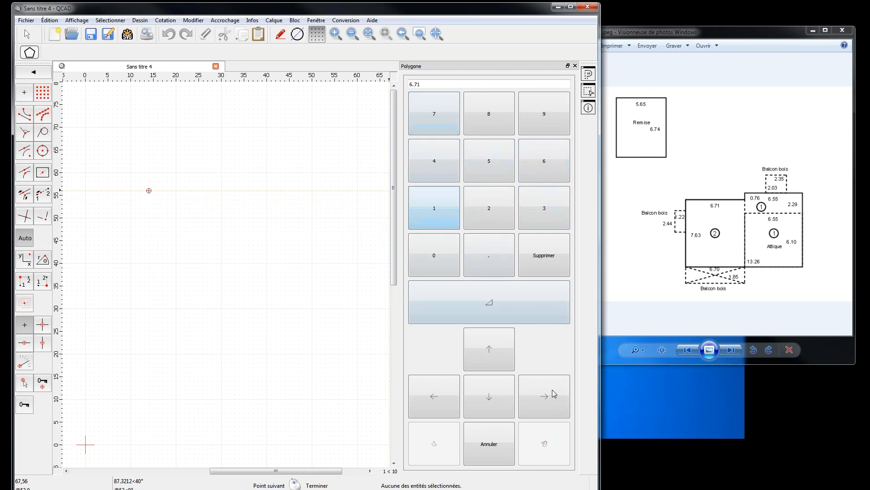
{"action": "left_click", "coordinate": [556, 406]}
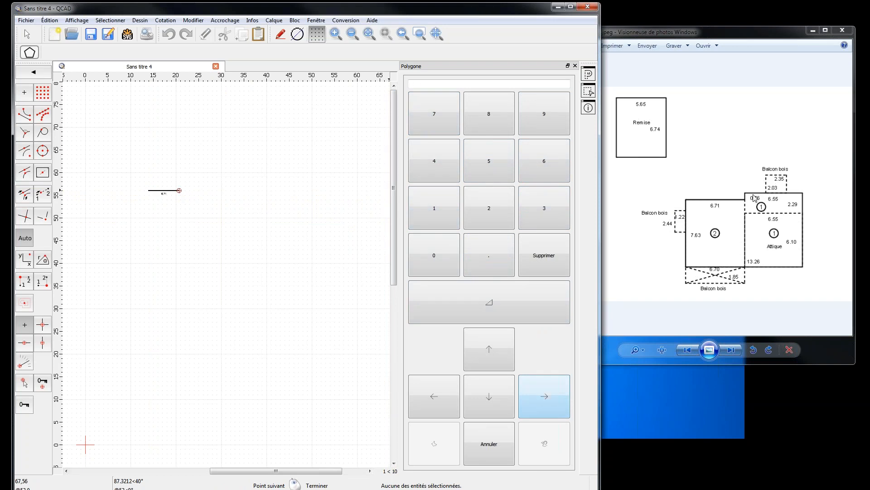
- Add a 0.76 segment going up from the end of the polygon's 6.71 wall
{"action": "left_click", "coordinate": [336, 34]}
{"action": "left_click", "coordinate": [335, 33]}
{"action": "left_click", "coordinate": [336, 33]}
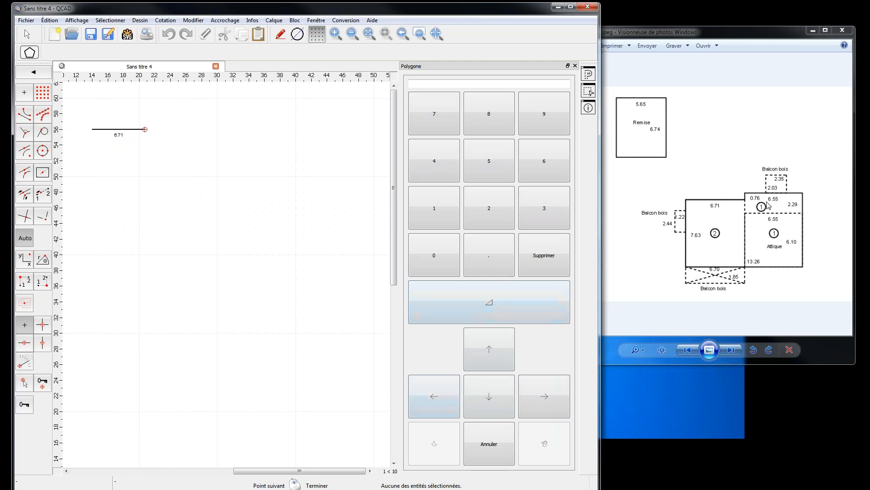
{"action": "left_click", "coordinate": [483, 264]}
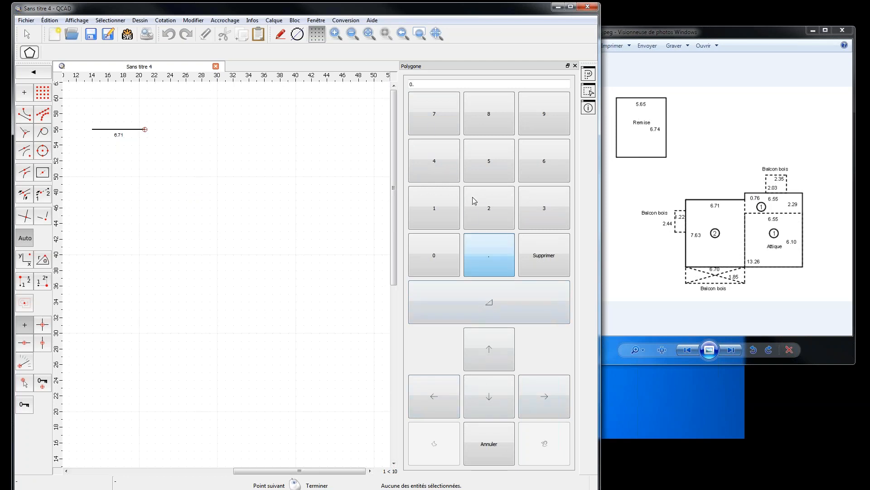
{"action": "left_click", "coordinate": [434, 122]}
{"action": "left_click", "coordinate": [544, 163]}
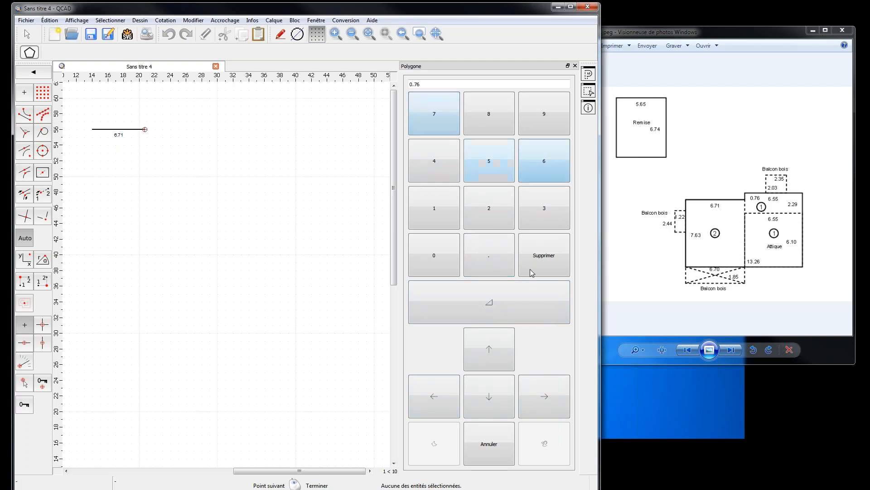
{"action": "left_click", "coordinate": [493, 350]}
- Continue the floor polygon with a 6.55 segment going right
{"action": "left_click", "coordinate": [543, 174]}
{"action": "left_click", "coordinate": [488, 255]}
{"action": "left_click", "coordinate": [484, 163]}
{"action": "left_click", "coordinate": [484, 163]}
{"action": "left_click", "coordinate": [547, 395]}
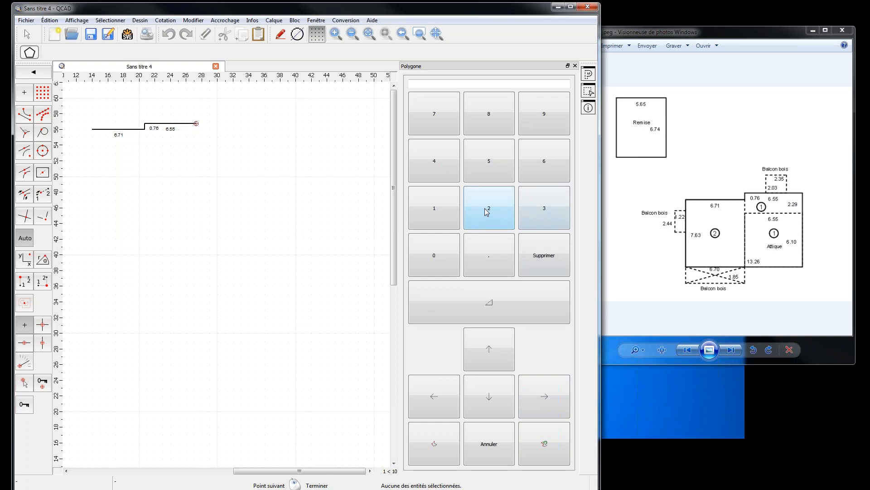
- Extend the polygon's outer side wall downward by 2.29 and then by a further 6.1
{"action": "left_click", "coordinate": [484, 256]}
{"action": "left_click", "coordinate": [496, 189]}
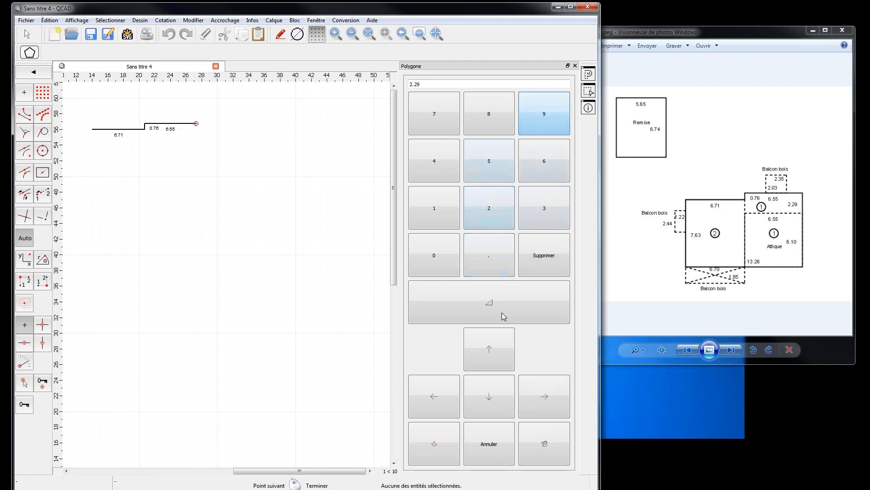
{"action": "left_click", "coordinate": [488, 397]}
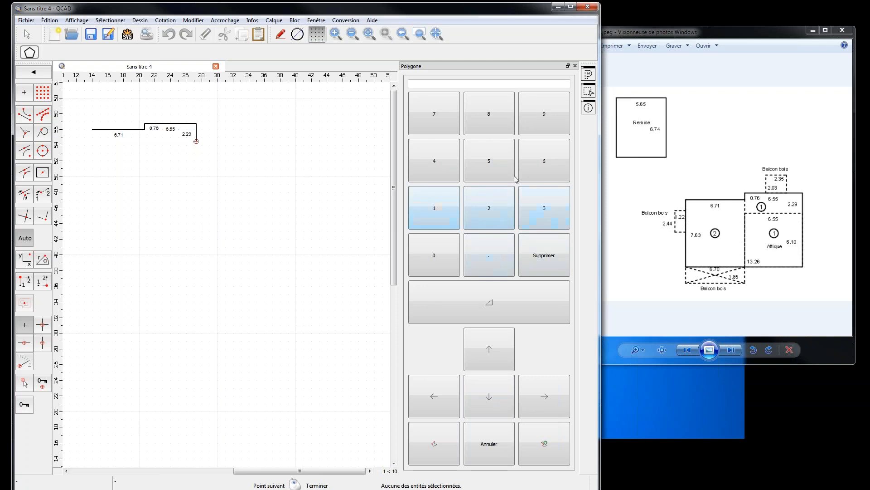
{"action": "left_click", "coordinate": [537, 170]}
{"action": "left_click", "coordinate": [473, 242]}
{"action": "left_click", "coordinate": [434, 208]}
{"action": "left_click", "coordinate": [493, 396]}
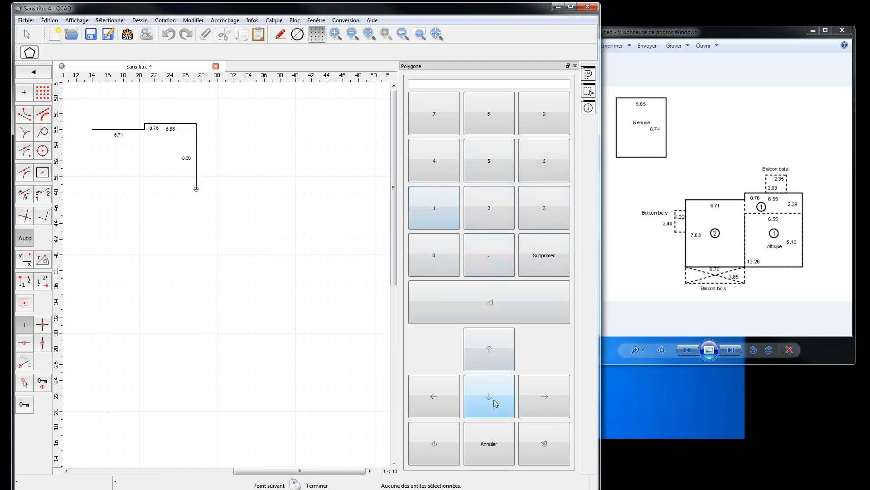
- Add a 13.26 bottom wall going left from the polygon's end and close the Étage polygon
{"action": "left_click", "coordinate": [420, 216]}
{"action": "left_click", "coordinate": [502, 261]}
{"action": "left_click", "coordinate": [501, 204]}
{"action": "left_click", "coordinate": [544, 163]}
{"action": "left_click", "coordinate": [450, 395]}
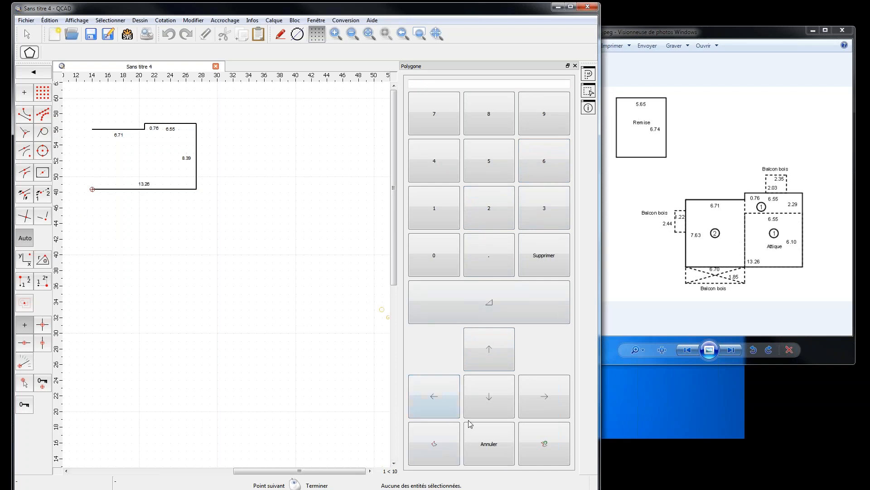
{"action": "left_click", "coordinate": [435, 445]}
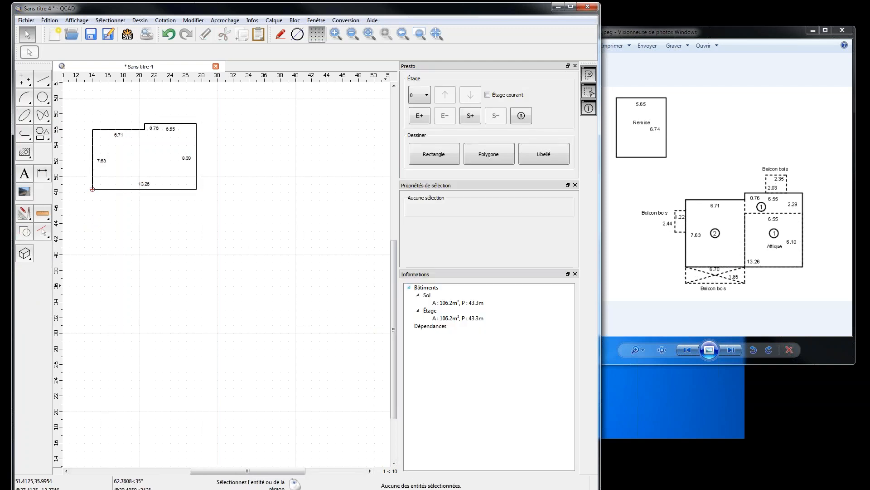
- Start a Remise rectangle with a width of 5.65
{"action": "scroll", "coordinate": [321, 431], "scroll_direction": "up", "scroll_amount": 3}
{"action": "left_click_drag", "start_coordinate": [296, 473], "coordinate": [277, 473]}
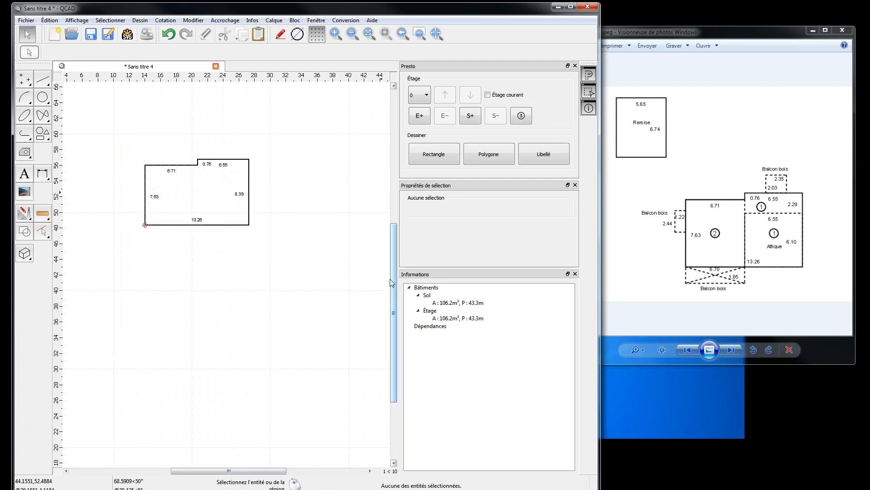
{"action": "scroll", "coordinate": [392, 284], "scroll_direction": "up", "scroll_amount": 2}
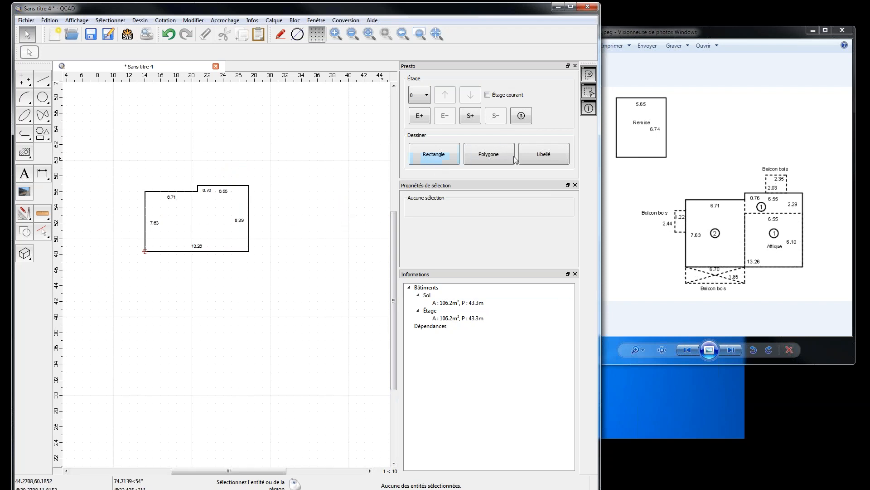
{"action": "left_click", "coordinate": [450, 155]}
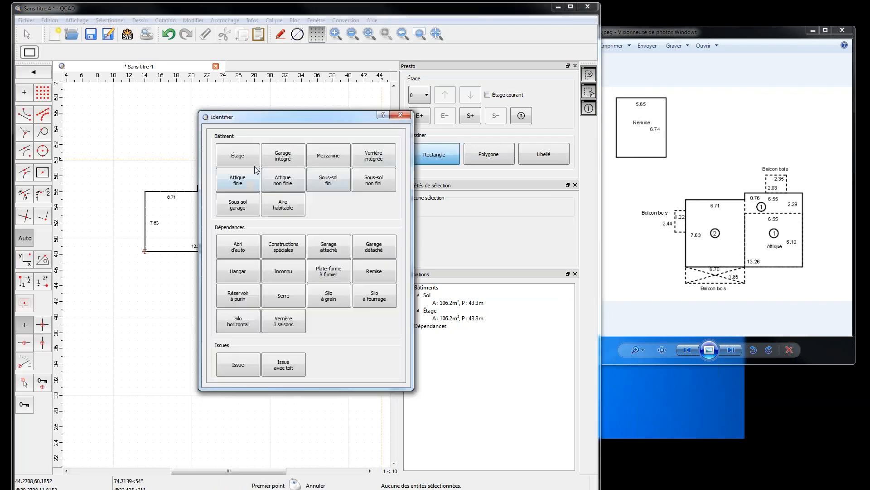
{"action": "left_click", "coordinate": [374, 271]}
{"action": "left_click", "coordinate": [317, 236]}
{"action": "left_click", "coordinate": [316, 284]}
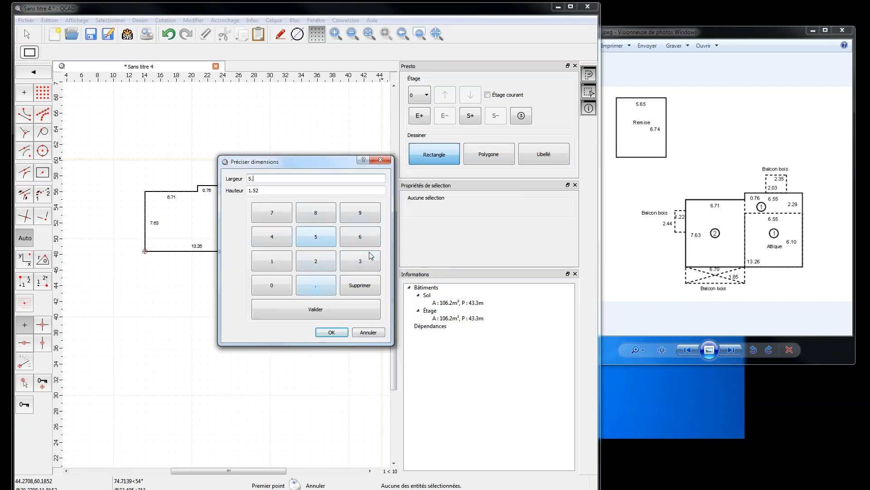
{"action": "left_click", "coordinate": [349, 240]}
{"action": "left_click", "coordinate": [316, 236]}
- Set the Remise rectangle's height to 6.74 and place it above and to the left of the Étage polygon
{"action": "left_click", "coordinate": [327, 312]}
{"action": "left_click", "coordinate": [359, 237]}
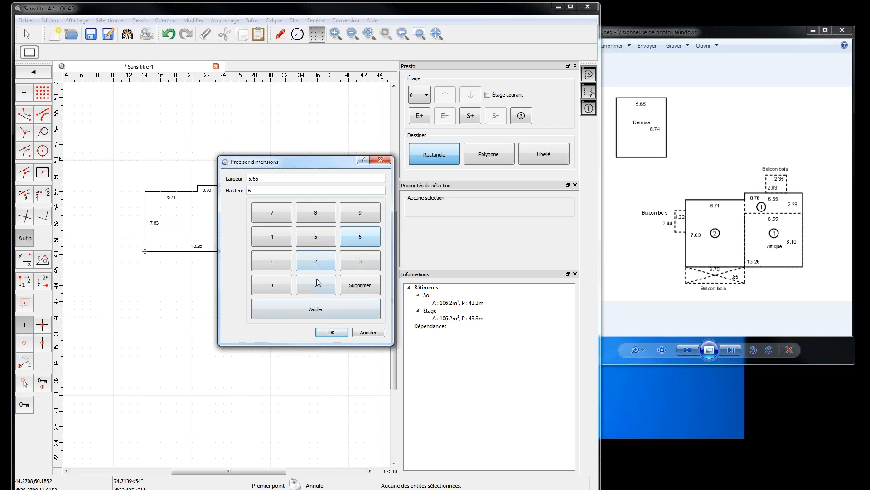
{"action": "left_click", "coordinate": [316, 286]}
{"action": "left_click", "coordinate": [289, 214]}
{"action": "left_click", "coordinate": [276, 242]}
{"action": "left_click", "coordinate": [331, 332]}
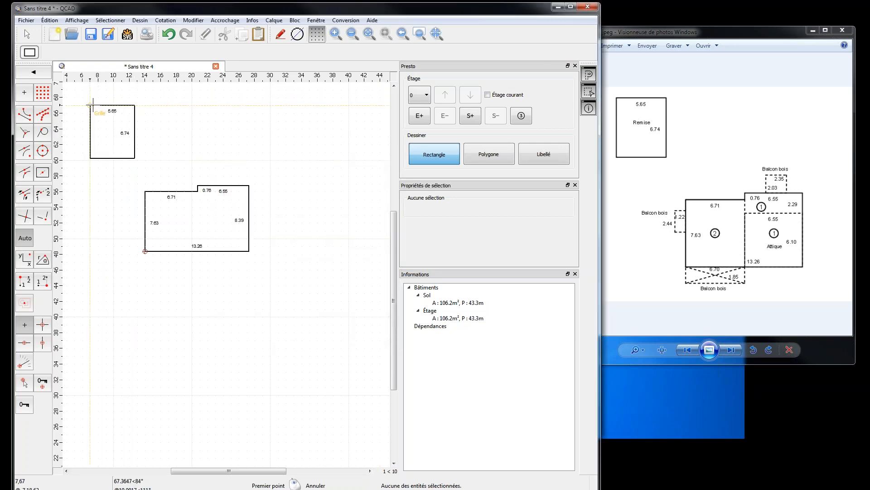
{"action": "left_click", "coordinate": [93, 105]}
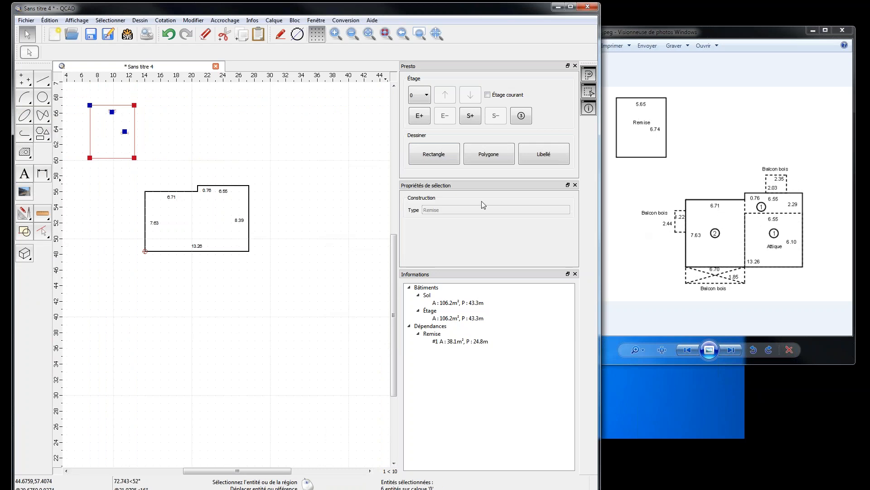
- Draw a 6.7 by 1.85 Issue avec toit rectangle directly below the Étage polygon, starting at its lower-left corner
{"action": "left_click", "coordinate": [455, 158]}
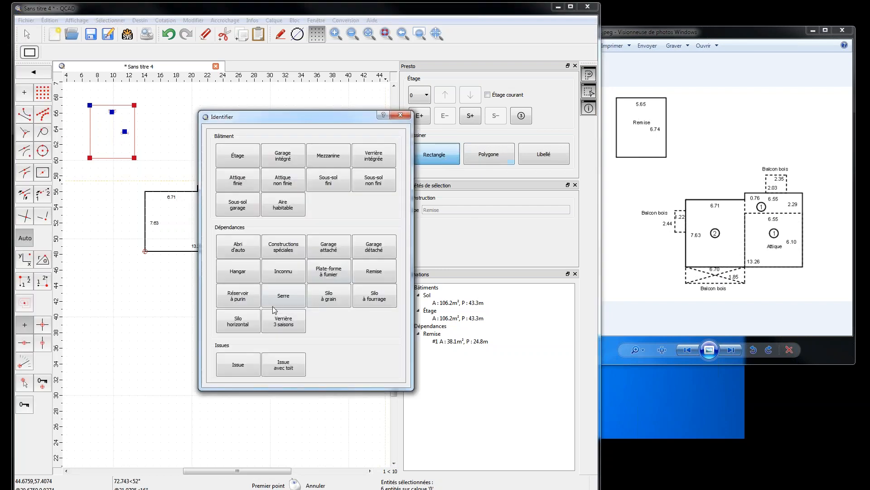
{"action": "left_click", "coordinate": [289, 367]}
{"action": "left_click", "coordinate": [364, 240]}
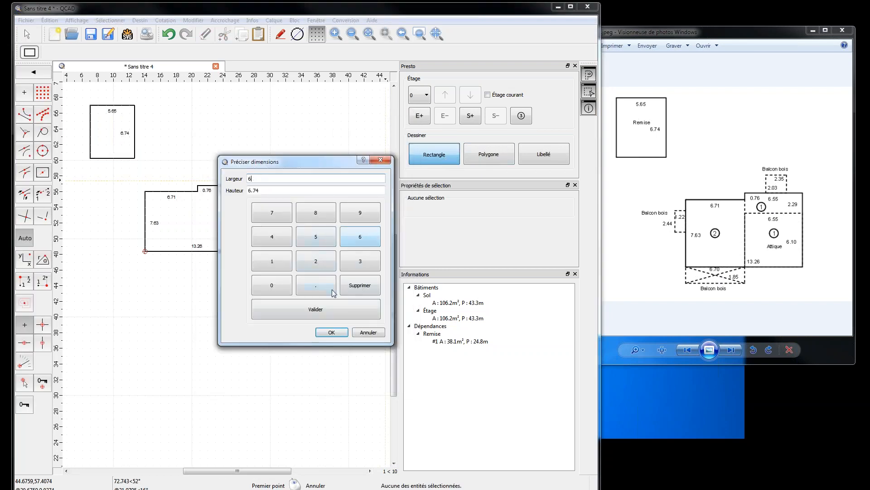
{"action": "left_click", "coordinate": [271, 215]}
{"action": "left_click", "coordinate": [309, 305]}
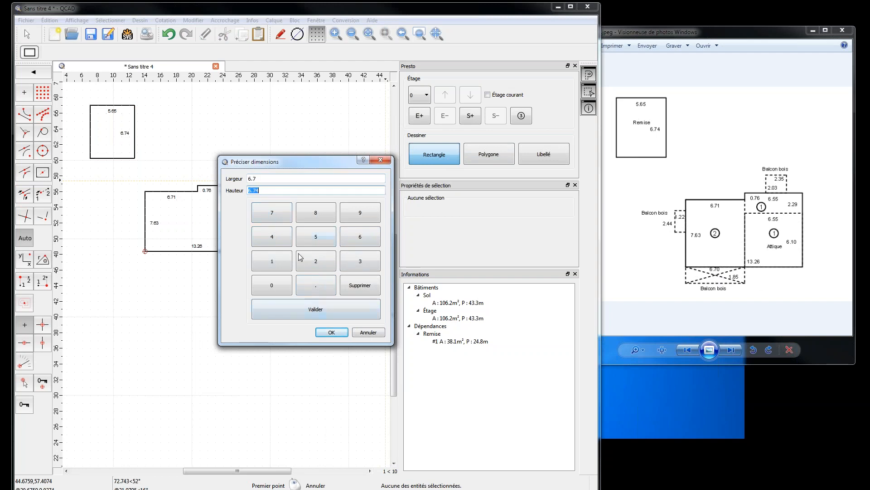
{"action": "left_click", "coordinate": [282, 259]}
{"action": "left_click", "coordinate": [326, 220]}
{"action": "left_click", "coordinate": [323, 239]}
{"action": "left_click", "coordinate": [332, 334]}
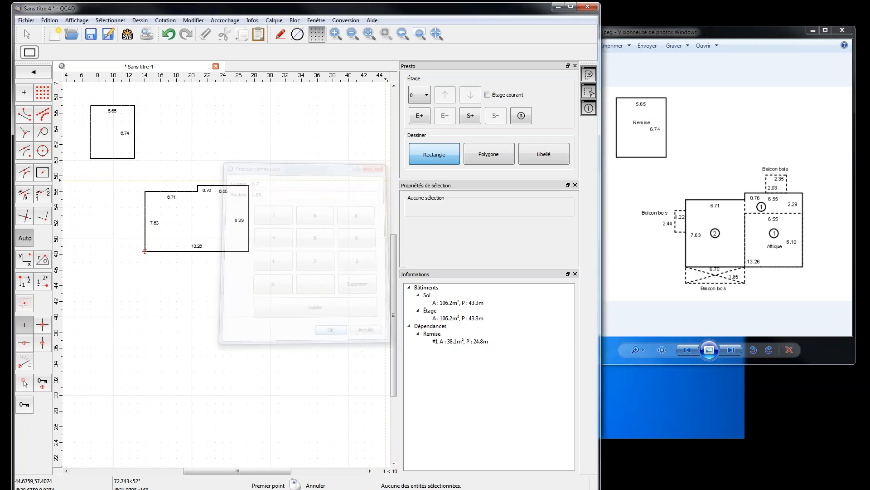
{"action": "left_click", "coordinate": [144, 251]}
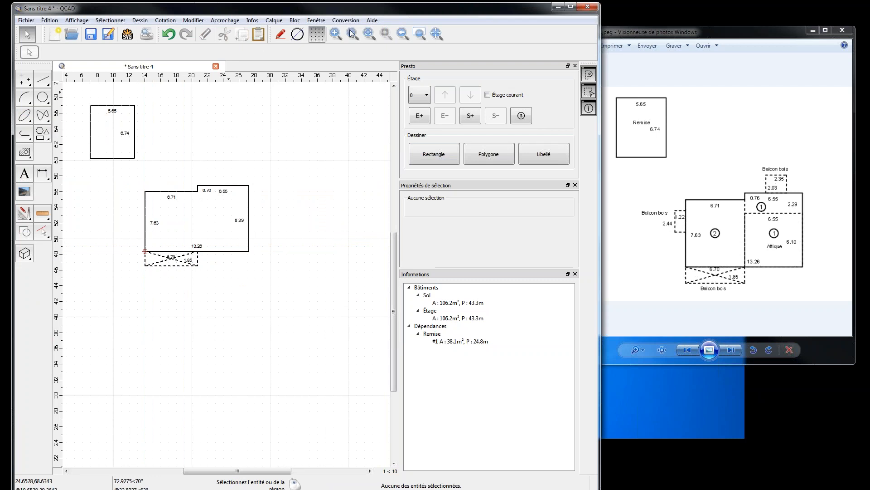
- Start an Issue rectangle without a roof and with a width of 1.22
{"action": "left_click", "coordinate": [335, 38]}
{"action": "left_click_drag", "start_coordinate": [395, 340], "coordinate": [393, 323]}
{"action": "left_click_drag", "start_coordinate": [256, 474], "coordinate": [245, 474]}
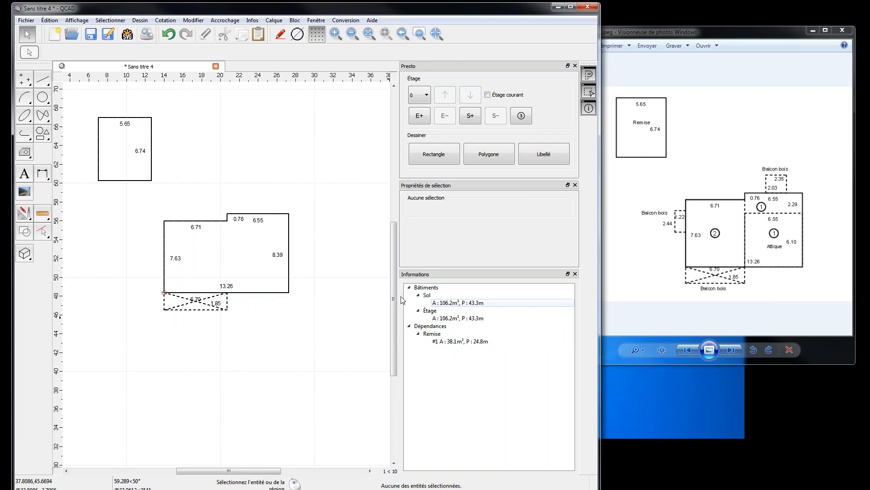
{"action": "left_click", "coordinate": [443, 155]}
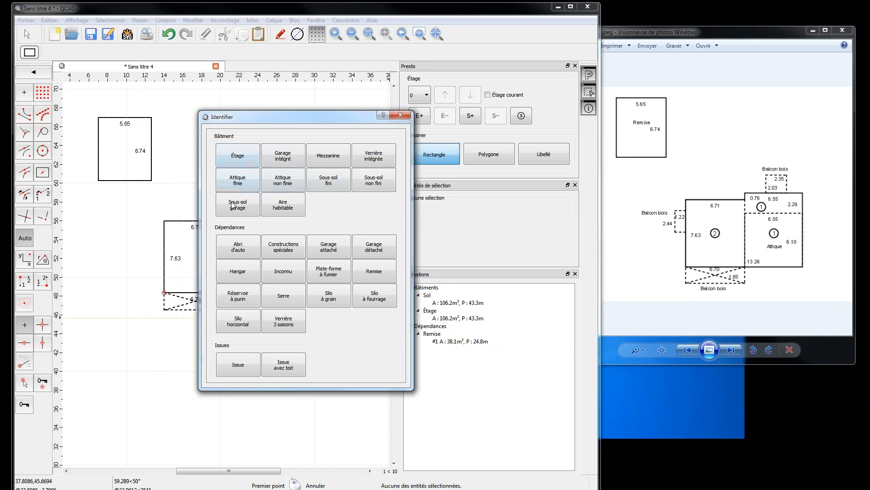
{"action": "left_click", "coordinate": [235, 366]}
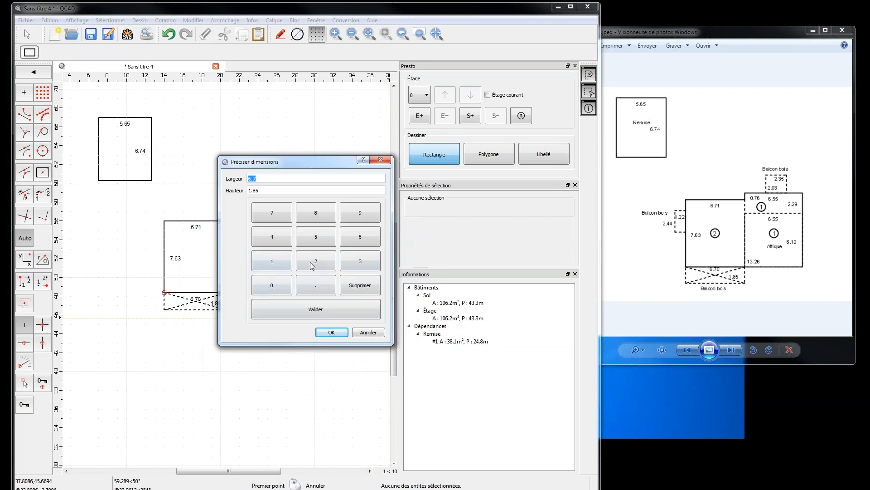
{"action": "left_click", "coordinate": [317, 264]}
{"action": "left_click", "coordinate": [316, 284]}
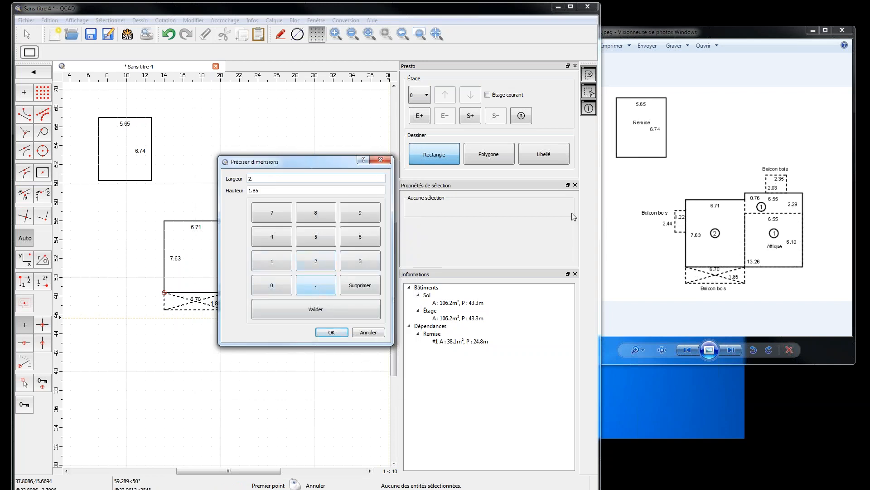
{"action": "left_click", "coordinate": [257, 264]}
{"action": "left_click", "coordinate": [316, 285]}
{"action": "left_click", "coordinate": [320, 261]}
{"action": "left_click", "coordinate": [320, 261]}
- Set the Issue rectangle's height to 2.44 and place it in the free space left of the Étage polygon
{"action": "left_click", "coordinate": [325, 311]}
{"action": "left_click", "coordinate": [316, 261]}
{"action": "left_click", "coordinate": [304, 282]}
{"action": "left_click", "coordinate": [274, 236]}
{"action": "left_click", "coordinate": [274, 237]}
{"action": "left_click", "coordinate": [331, 333]}
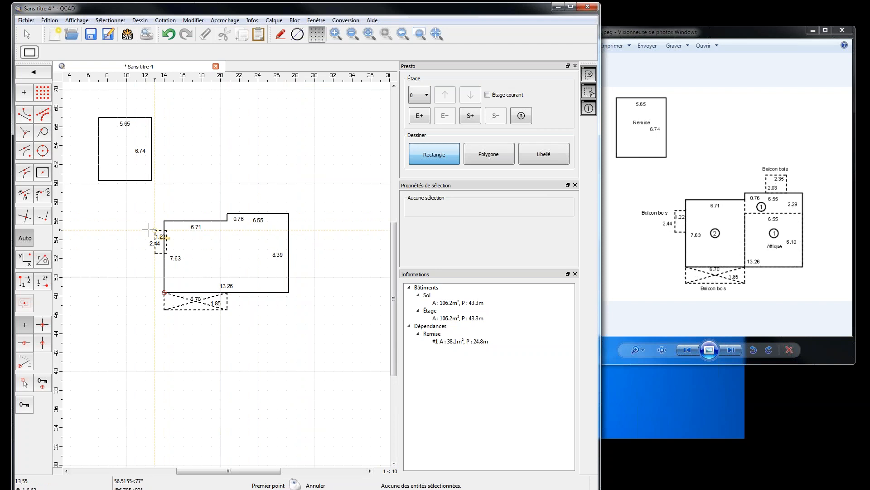
{"action": "left_click", "coordinate": [100, 239]}
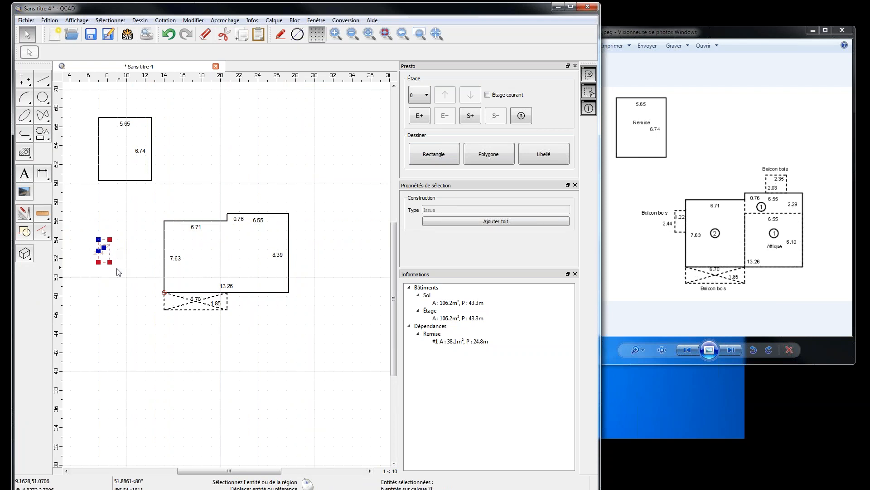
- Move the 1.22 by 2.44 Issue by its upper-right corner onto the upper part of the polygon's left wall
{"action": "left_click", "coordinate": [110, 241]}
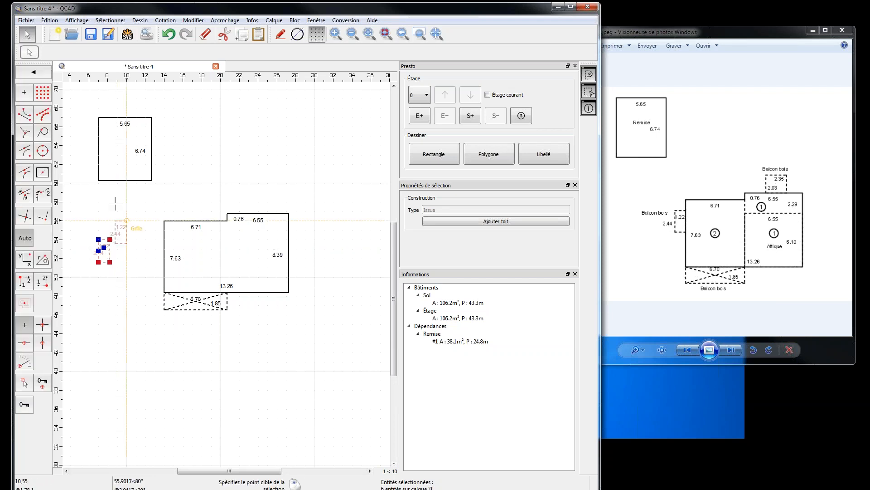
{"action": "left_click", "coordinate": [163, 229]}
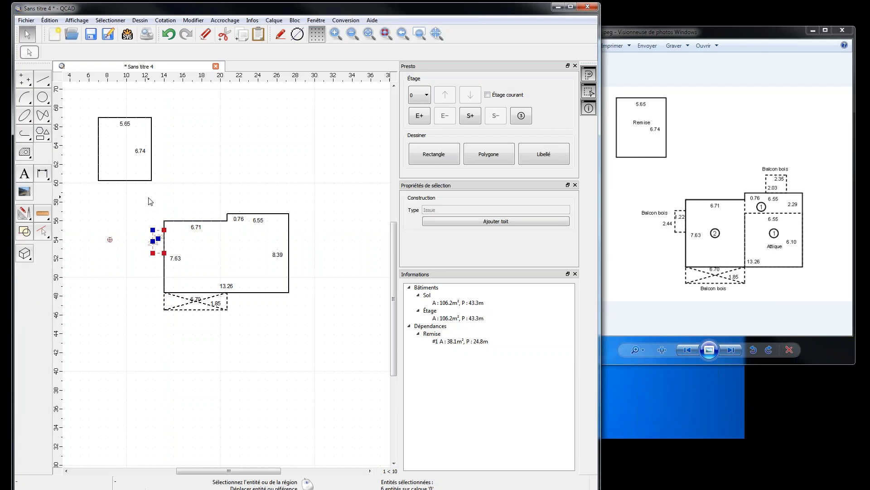
{"action": "key", "text": "Escape"}
- Move the 2.44 dimension text outside the left-hand Issue rectangle, to the left of its edge
{"action": "left_click", "coordinate": [155, 245]}
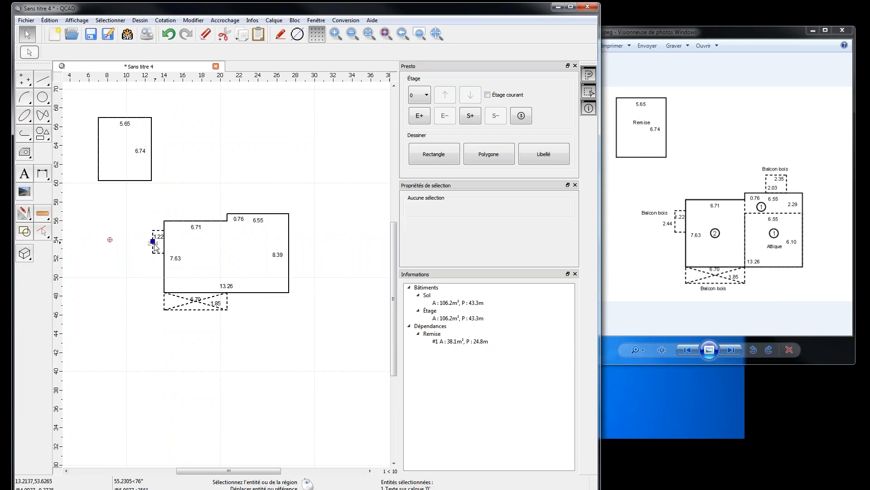
{"action": "left_click_drag", "start_coordinate": [153, 241], "coordinate": [145, 240]}
{"action": "left_click", "coordinate": [141, 265]}
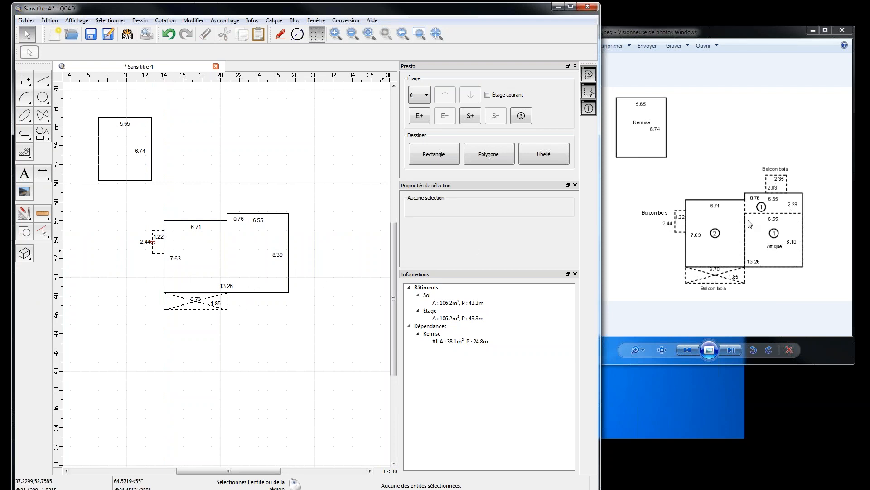
- Draw a 2.35 by 2.03 Issue rectangle in the free space above the polygon's 6.55 wall
{"action": "left_click", "coordinate": [434, 155]}
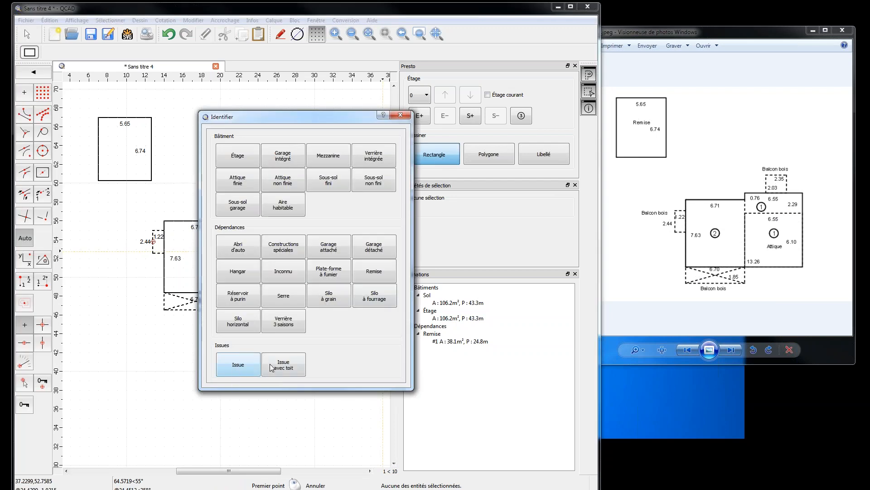
{"action": "left_click", "coordinate": [239, 365]}
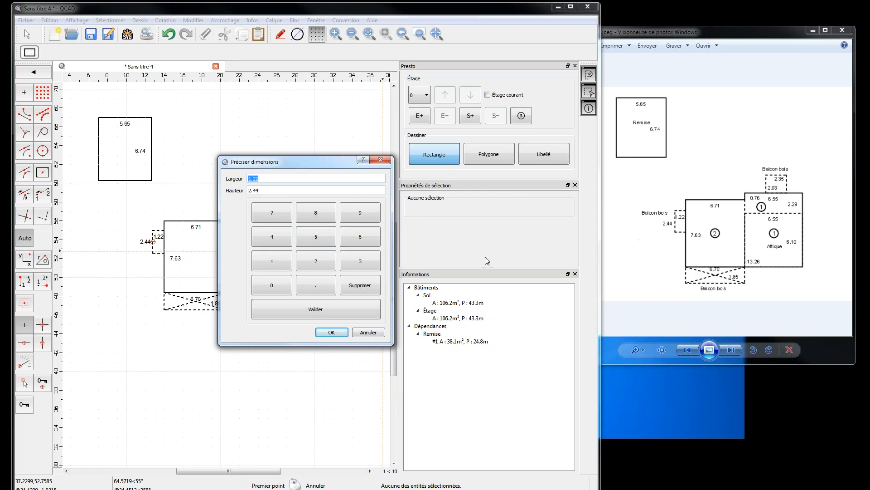
{"action": "left_click", "coordinate": [326, 268]}
{"action": "left_click", "coordinate": [365, 266]}
{"action": "left_click", "coordinate": [320, 240]}
{"action": "left_click", "coordinate": [316, 313]}
{"action": "left_click", "coordinate": [318, 267]}
{"action": "left_click", "coordinate": [316, 285]}
{"action": "left_click", "coordinate": [272, 285]}
{"action": "left_click", "coordinate": [360, 261]}
{"action": "left_click", "coordinate": [316, 310]}
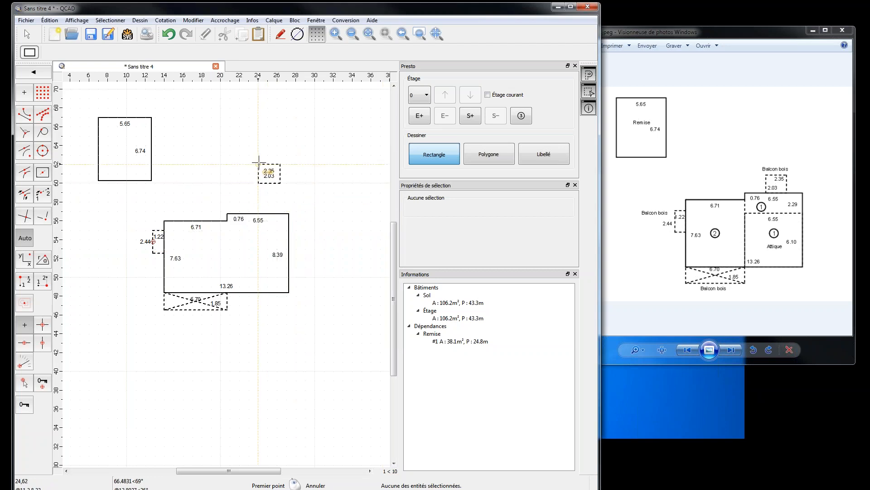
{"action": "left_click", "coordinate": [259, 165]}
- Move the 2.35 by 2.03 Issue down so its bottom edge sits on the polygon's 6.55 top wall
{"action": "left_click_drag", "start_coordinate": [281, 183], "coordinate": [273, 215]}
{"action": "left_click", "coordinate": [272, 215]}
{"action": "key", "text": "Escape"}
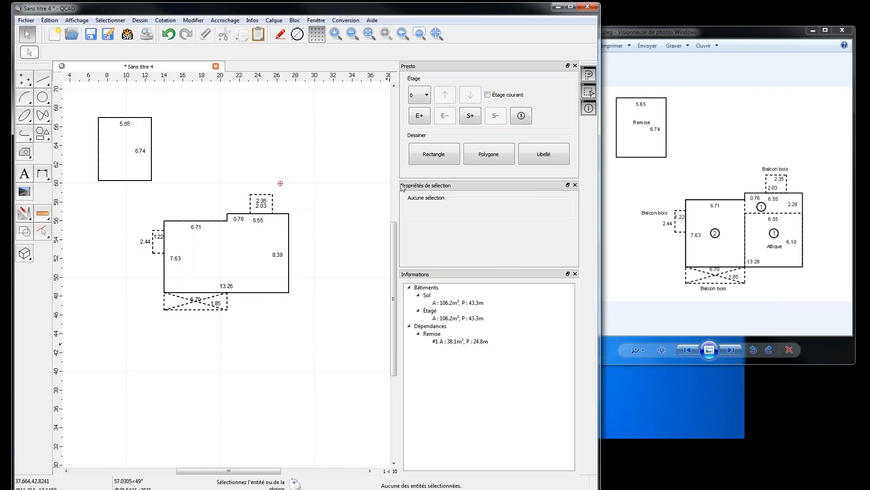
- Draw a 6.55 by 6.1 Attique finie rectangle in the free space below the Étage polygon
{"action": "left_click", "coordinate": [432, 157]}
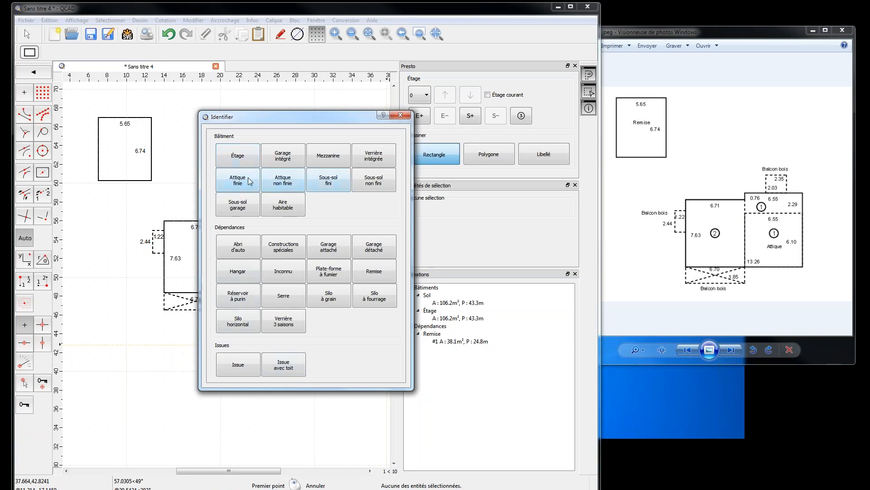
{"action": "left_click", "coordinate": [238, 183]}
{"action": "left_click", "coordinate": [360, 244]}
{"action": "left_click", "coordinate": [316, 284]}
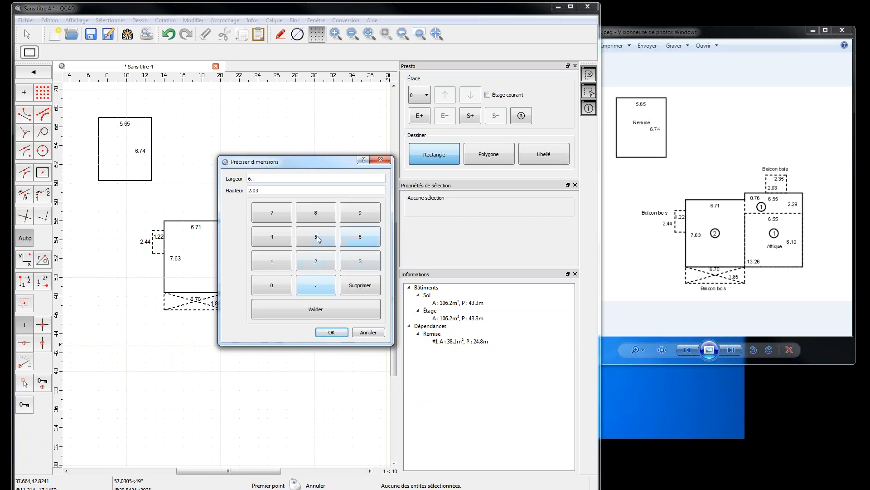
{"action": "left_click", "coordinate": [326, 318]}
{"action": "left_click", "coordinate": [366, 243]}
{"action": "left_click", "coordinate": [323, 285]}
{"action": "left_click", "coordinate": [278, 263]}
{"action": "left_click", "coordinate": [332, 333]}
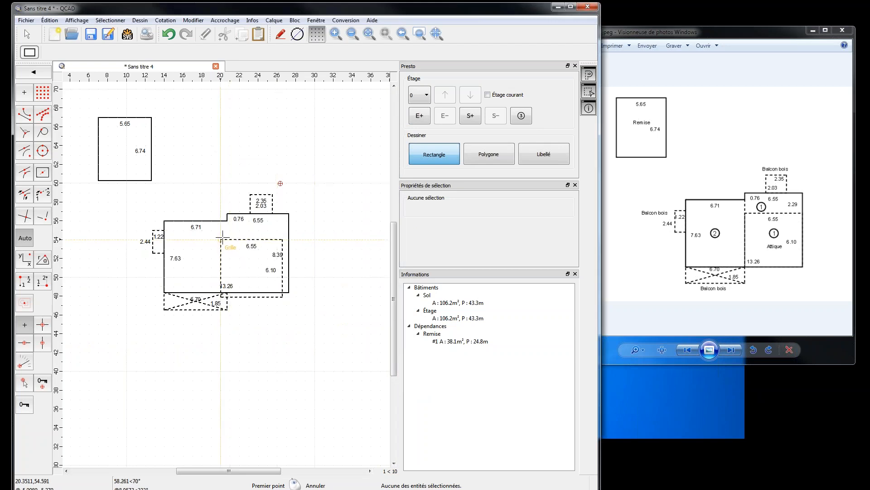
{"action": "left_click", "coordinate": [255, 326]}
- Move the Attique finie rectangle by its lower-right corner onto the Étage polygon's lower-right corner
{"action": "left_click_drag", "start_coordinate": [316, 385], "coordinate": [288, 349]}
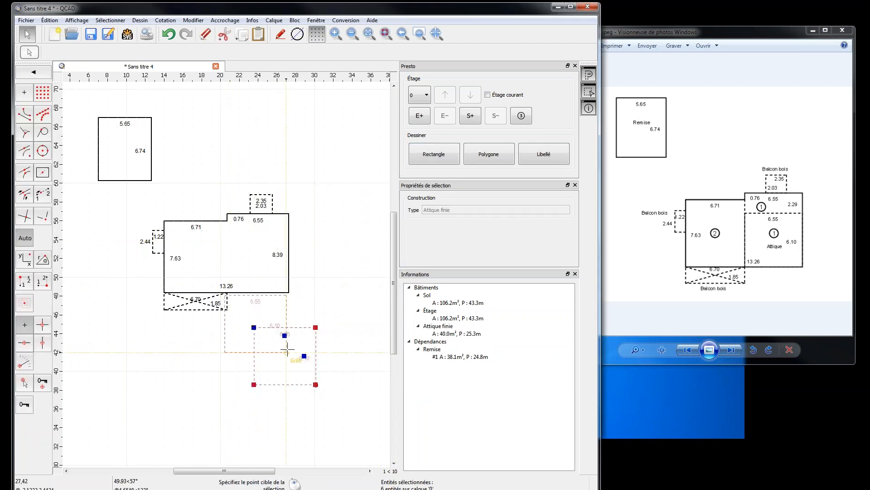
{"action": "left_click", "coordinate": [288, 292]}
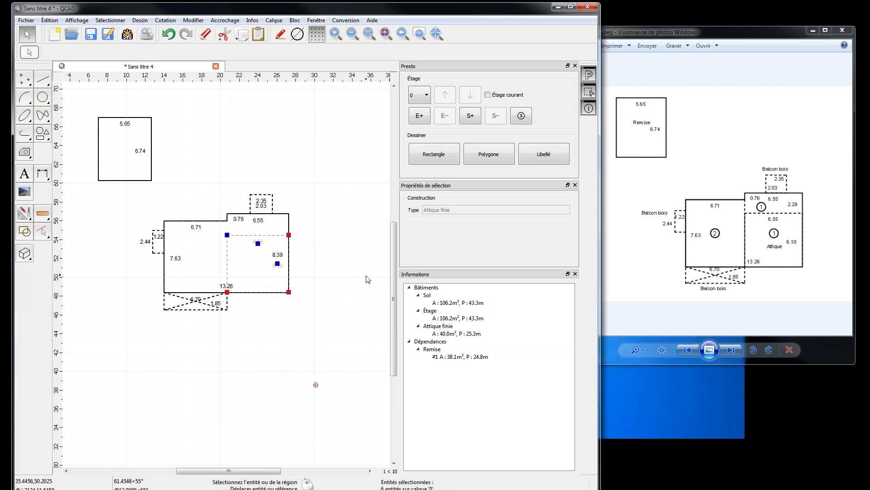
{"action": "key", "text": "Escape"}
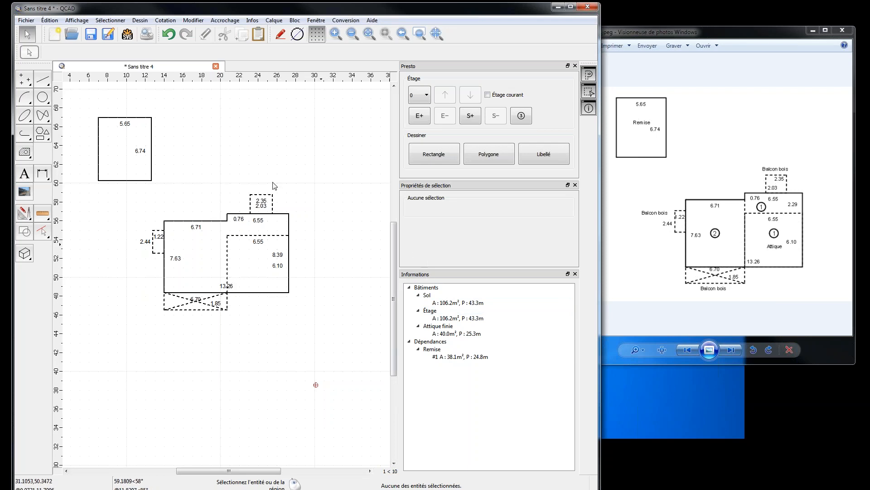
- Move the 6.70 label of the lower balcony up off the cross's centre, just below the polygon's bottom wall
{"action": "scroll", "coordinate": [200, 303], "scroll_direction": "up", "scroll_amount": 1}
{"action": "left_click", "coordinate": [190, 305]}
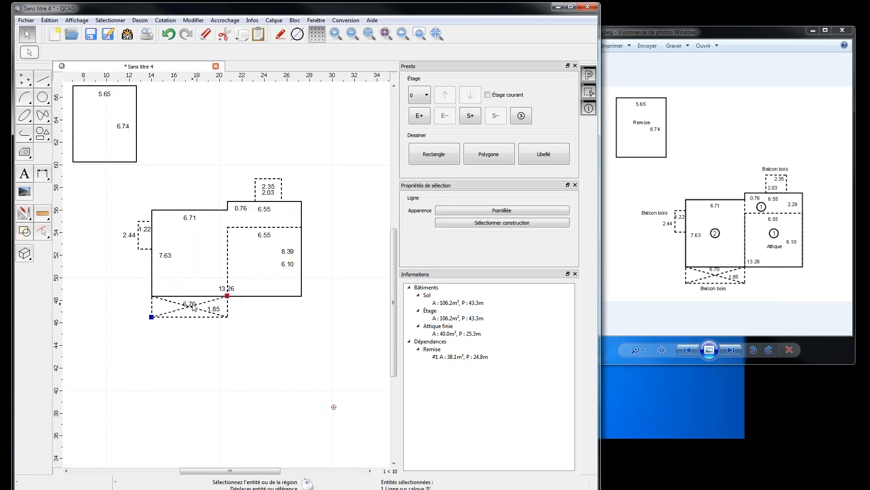
{"action": "left_click", "coordinate": [190, 305]}
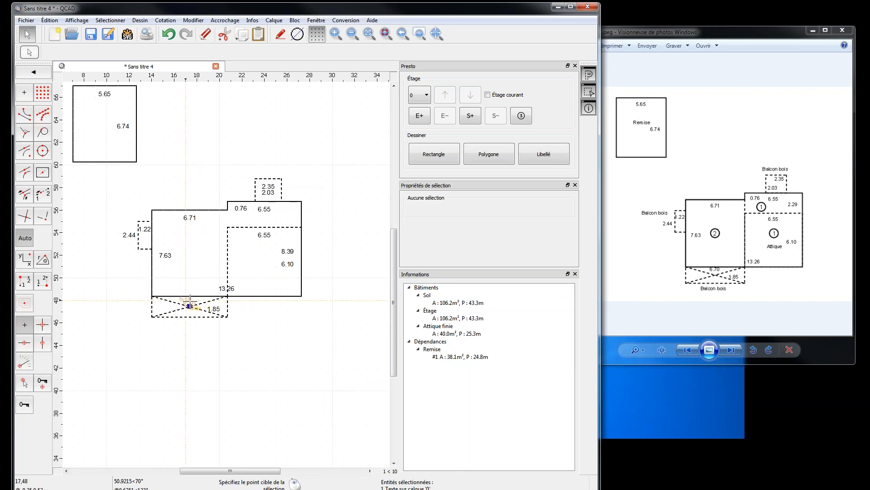
{"action": "left_click", "coordinate": [190, 304]}
{"action": "left_click", "coordinate": [189, 300]}
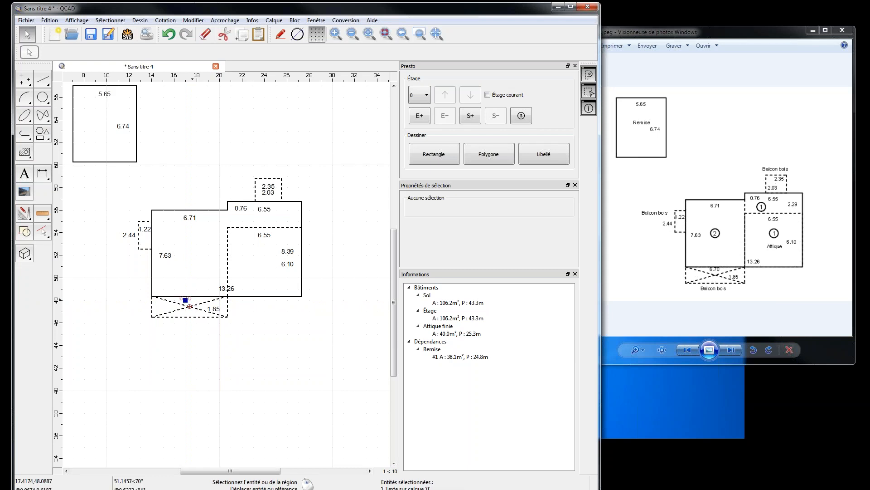
{"action": "left_click", "coordinate": [186, 300]}
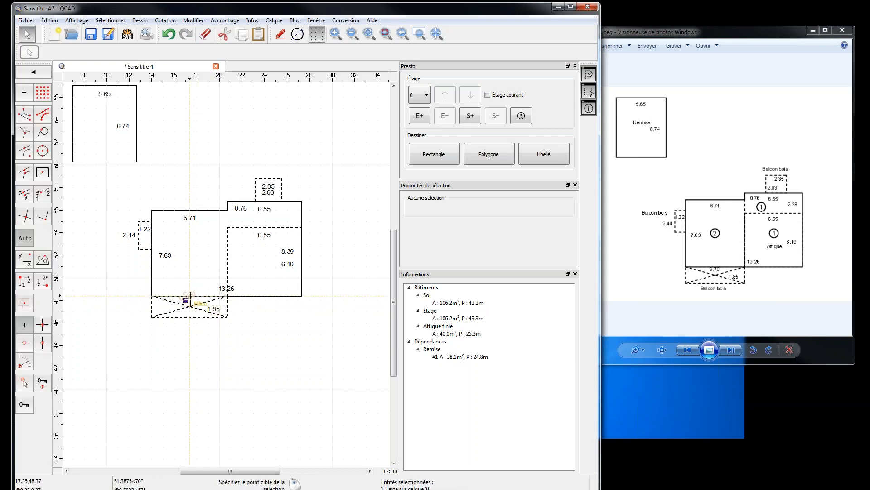
{"action": "left_click", "coordinate": [190, 300]}
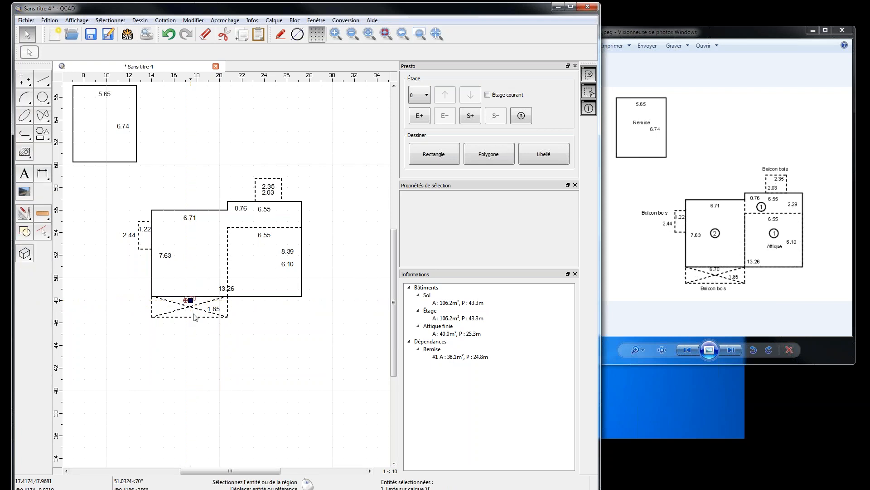
{"action": "left_click", "coordinate": [213, 352]}
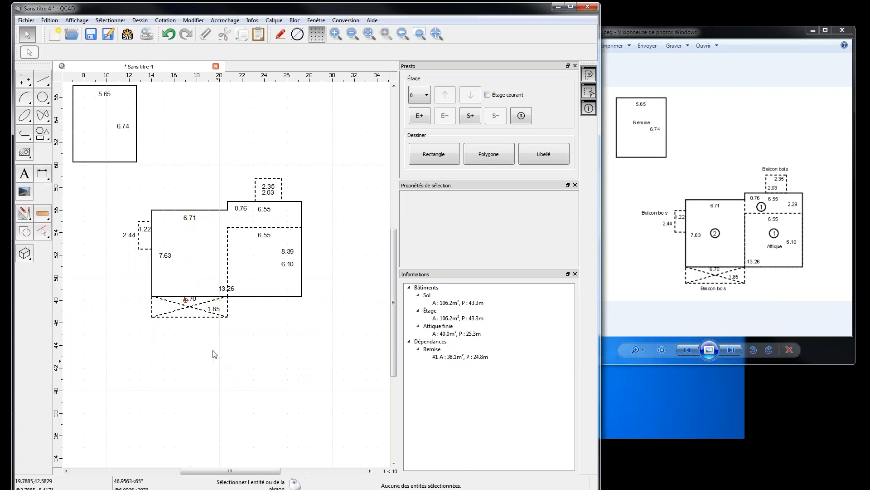
- Move the 13.26 label to the attic side of the dashed line, just above the polygon's bottom wall
{"action": "left_click", "coordinate": [233, 290]}
{"action": "left_click", "coordinate": [233, 291]}
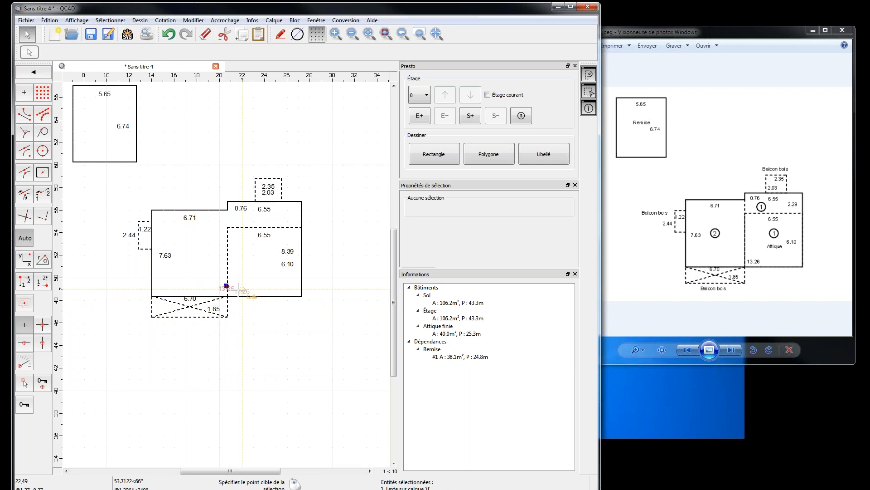
{"action": "left_click", "coordinate": [238, 290]}
{"action": "left_click", "coordinate": [245, 336]}
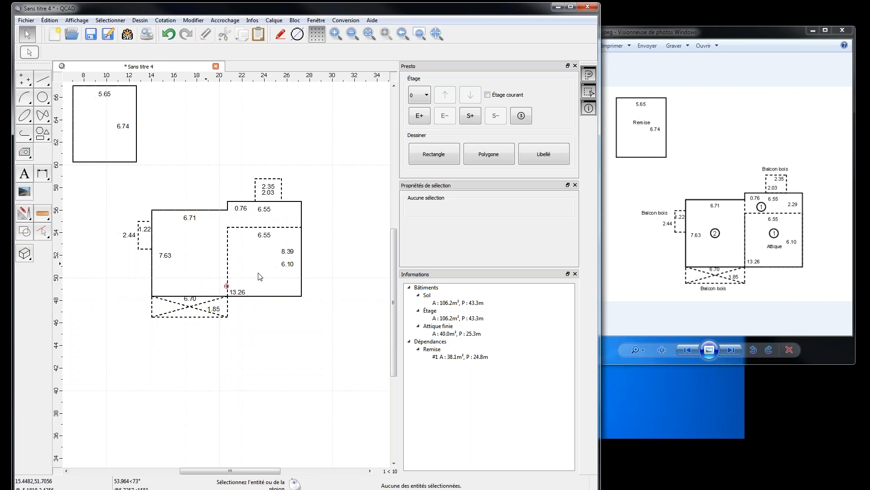
- Try different snap modes while moving the lower balcony's 6.70 label, and nudge it slightly down with free snapping
{"action": "left_click", "coordinate": [191, 299]}
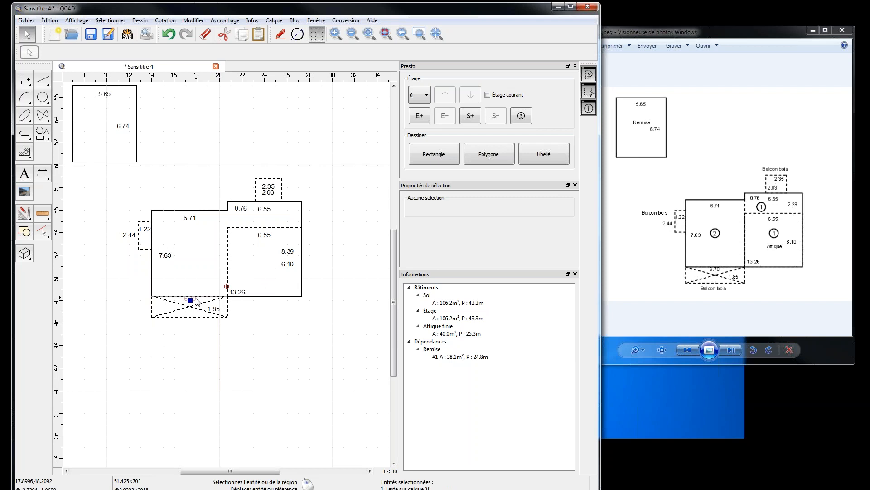
{"action": "left_click", "coordinate": [191, 299]}
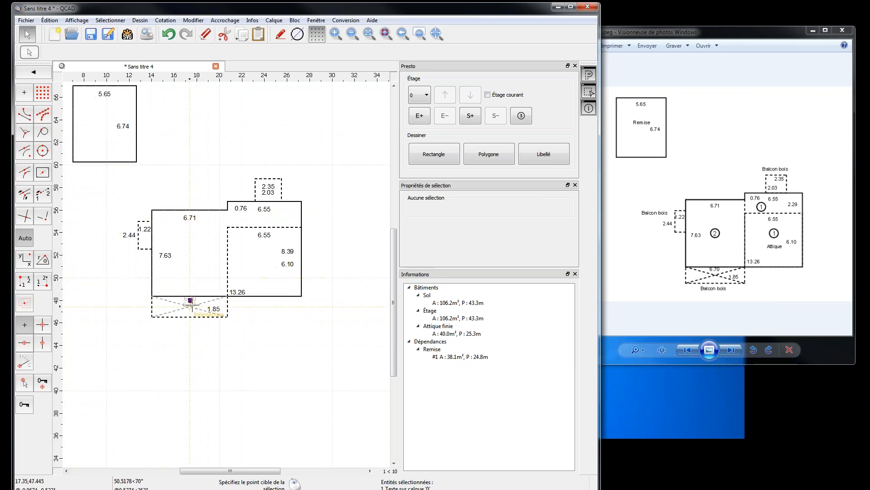
{"action": "left_click", "coordinate": [42, 116]}
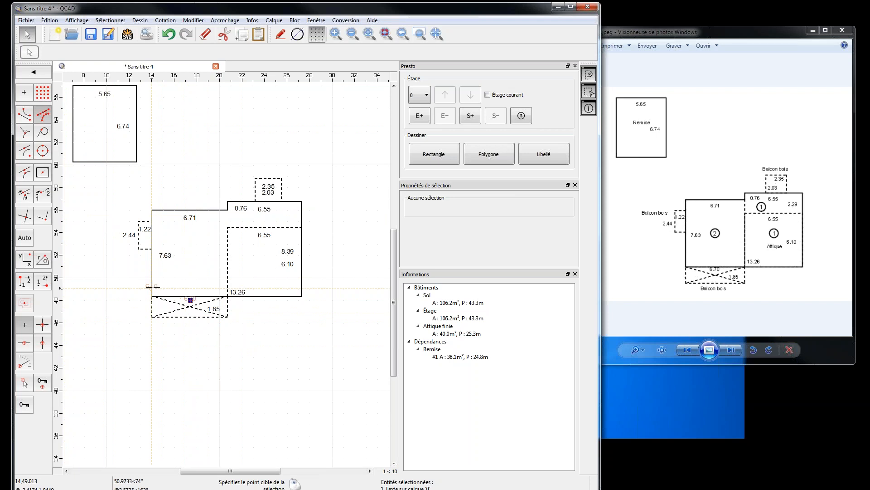
{"action": "left_click", "coordinate": [25, 115]}
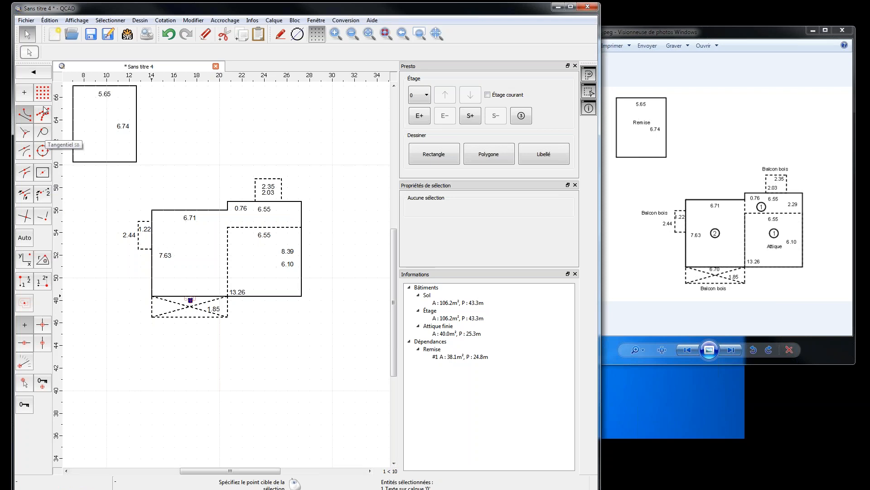
{"action": "left_click", "coordinate": [25, 94]}
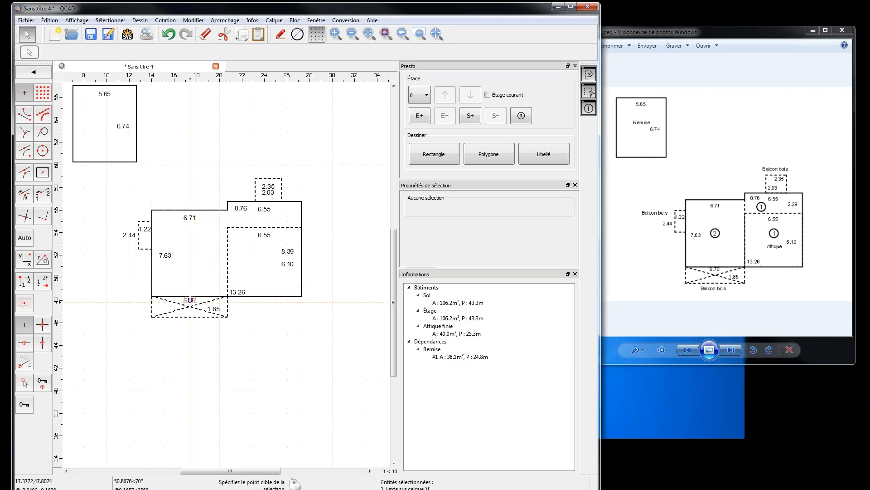
{"action": "key", "text": "Escape"}
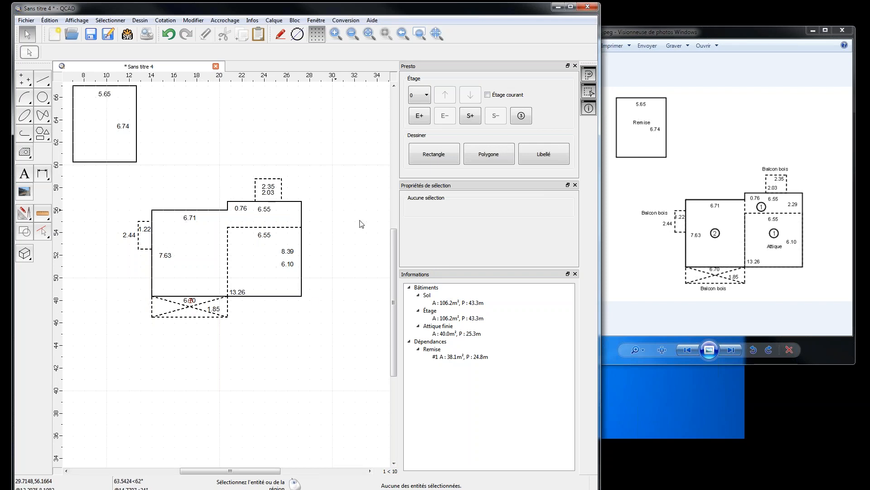
- Add floor 1 above the ground floor and toggle the Étage courant display on and off to compare the views
{"action": "scroll", "coordinate": [394, 281], "scroll_direction": "up", "scroll_amount": 1}
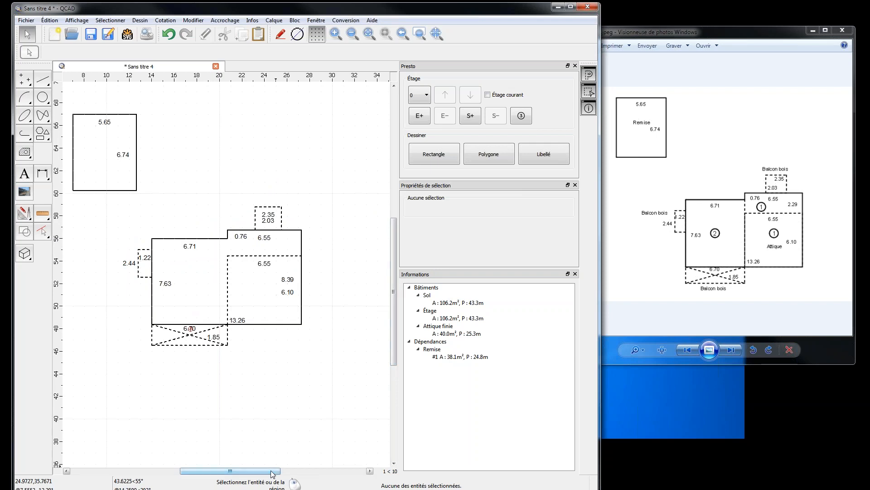
{"action": "mouse_move", "coordinate": [276, 471]}
{"action": "left_mouse_down"}
{"action": "mouse_move", "coordinate": [263, 469]}
{"action": "mouse_move", "coordinate": [268, 460]}
{"action": "left_mouse_up"}
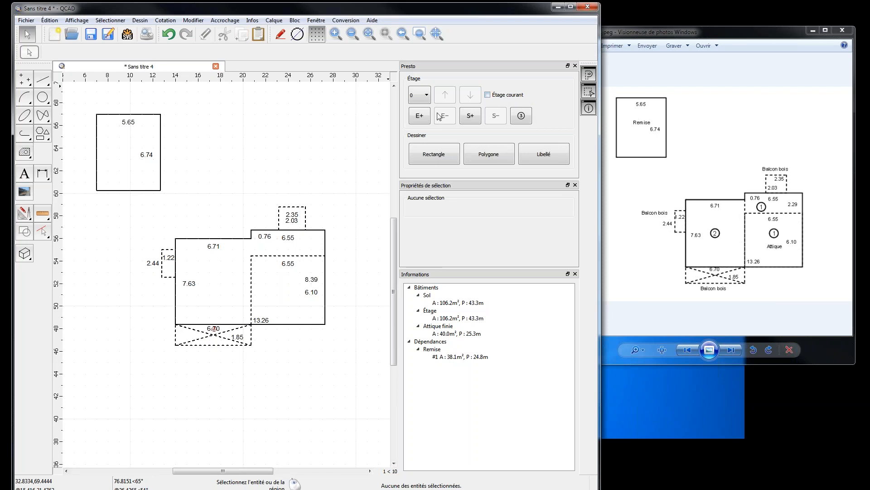
{"action": "left_click", "coordinate": [420, 116]}
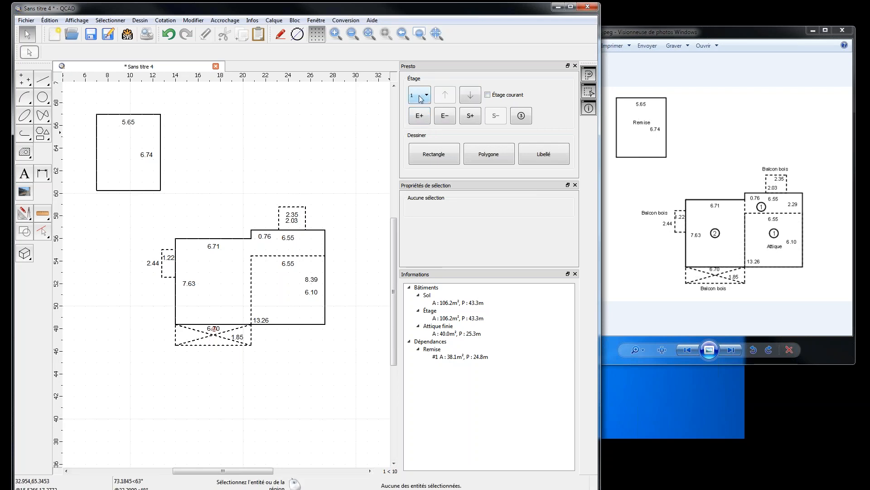
{"action": "left_click", "coordinate": [488, 95]}
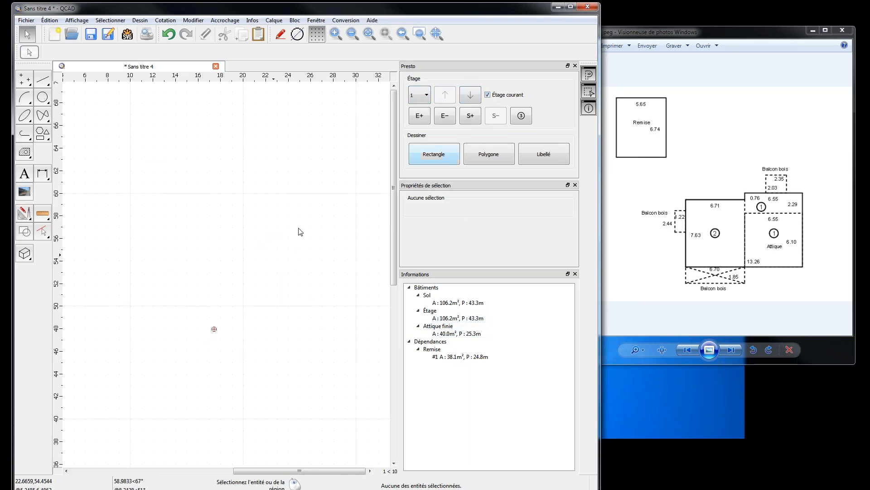
{"action": "left_click", "coordinate": [488, 95]}
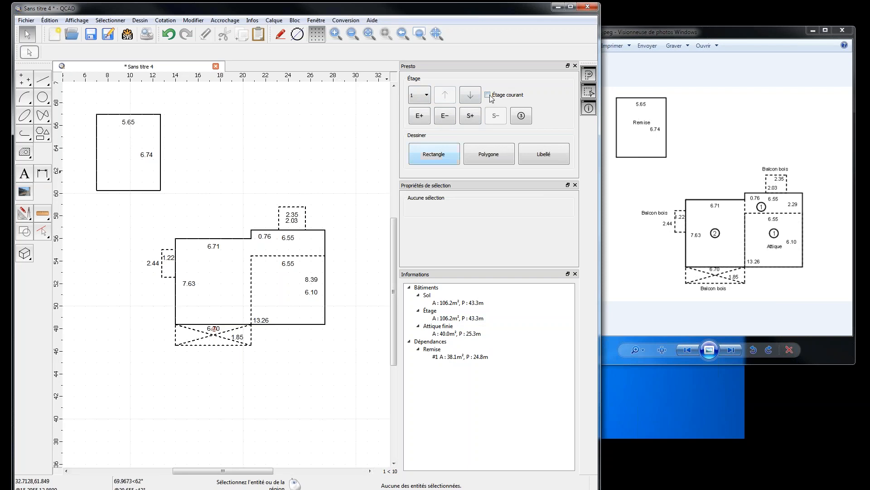
{"action": "left_click", "coordinate": [488, 95]}
{"action": "left_click", "coordinate": [488, 95]}
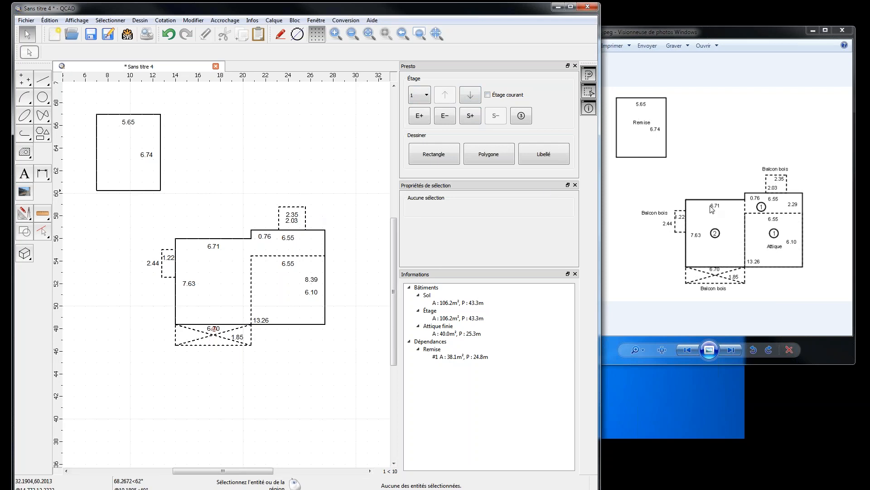
- Draw a 6.71 by 7.63 Étage rectangle on floor 1, starting at the main polygon's upper-left corner
{"action": "left_click", "coordinate": [444, 154]}
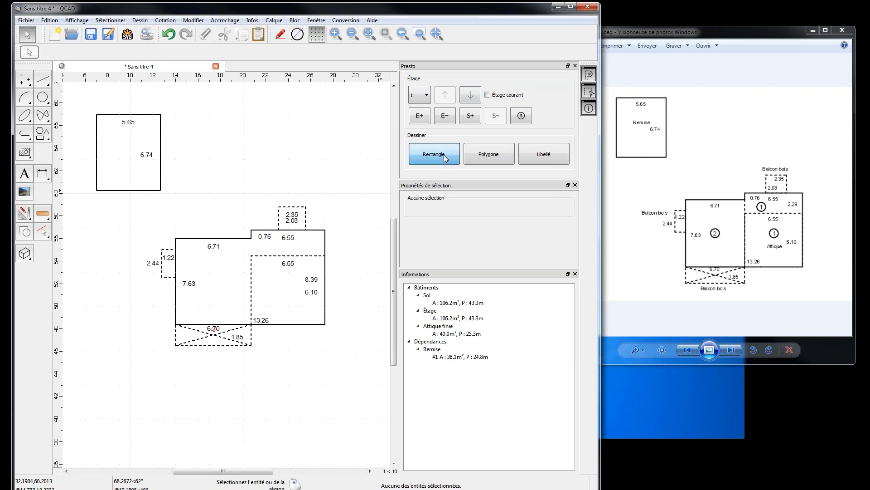
{"action": "left_click", "coordinate": [234, 154]}
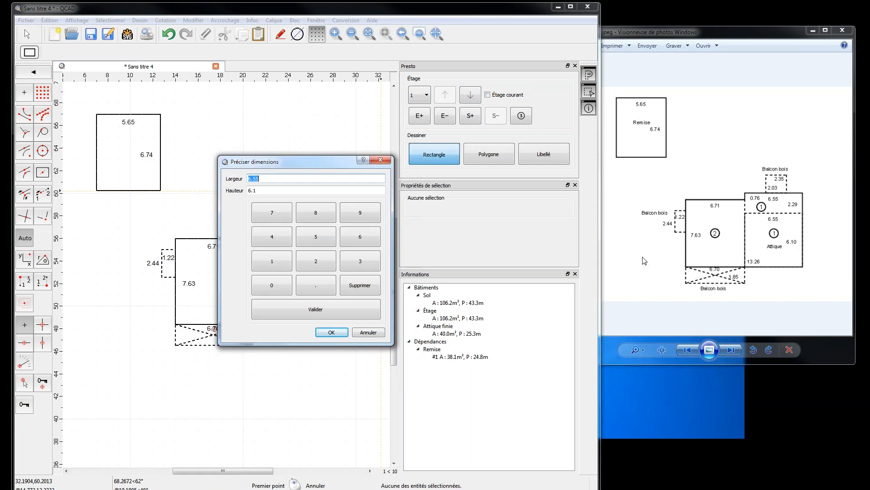
{"action": "left_click", "coordinate": [360, 236]}
{"action": "left_click", "coordinate": [316, 284]}
{"action": "left_click", "coordinate": [272, 216]}
{"action": "left_click", "coordinate": [272, 261]}
{"action": "left_click", "coordinate": [307, 313]}
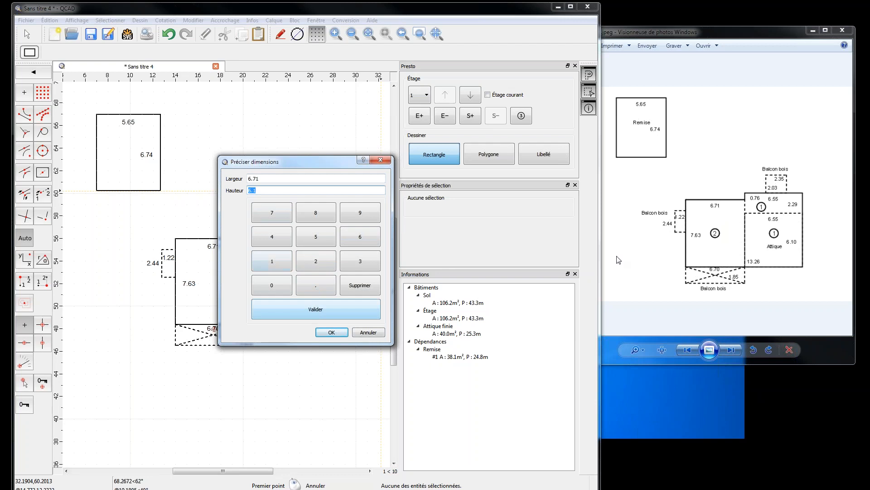
{"action": "left_click", "coordinate": [286, 221]}
{"action": "left_click", "coordinate": [314, 283]}
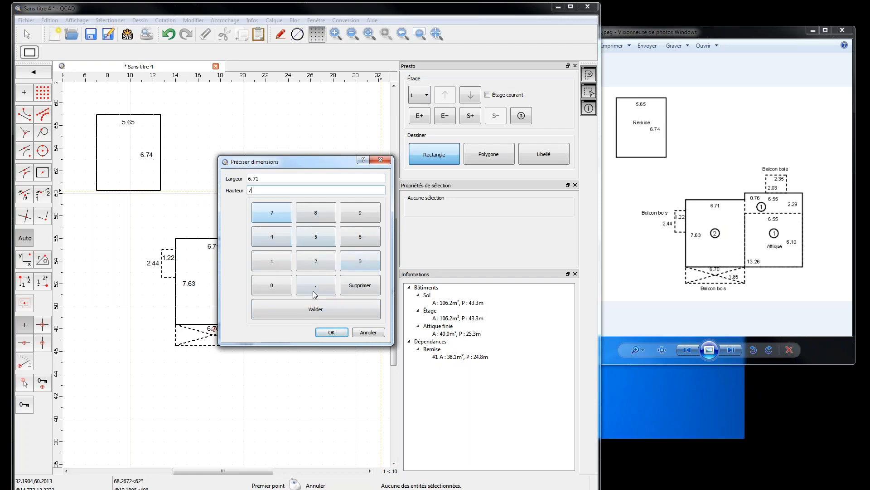
{"action": "left_click", "coordinate": [360, 237]}
{"action": "left_click", "coordinate": [360, 265]}
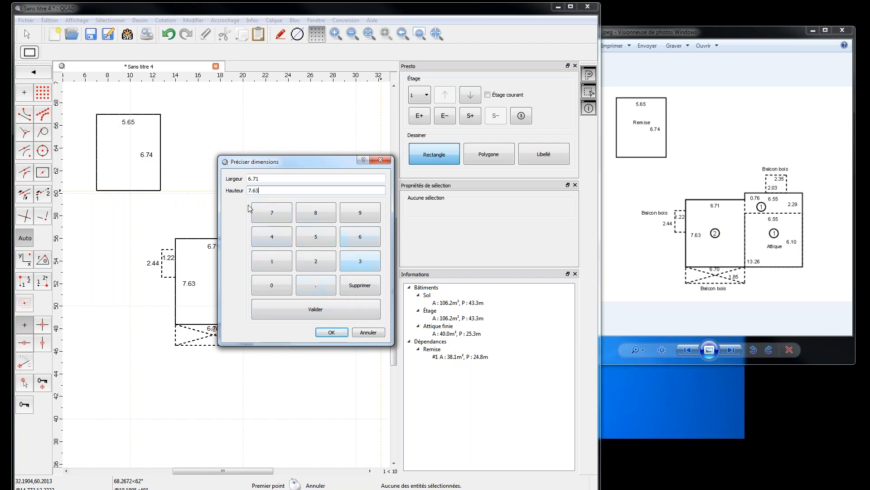
{"action": "left_click", "coordinate": [331, 333]}
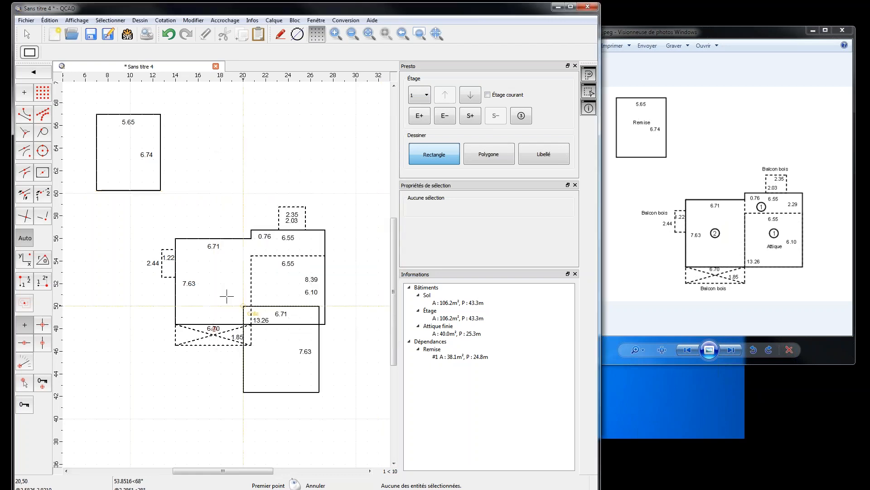
{"action": "left_click", "coordinate": [176, 237]}
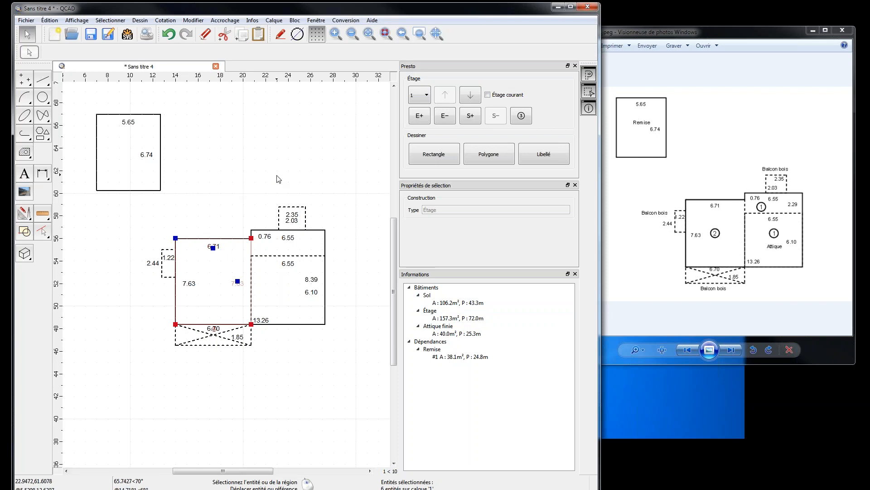
- Undo the floor 1 rectangle and redraw it at 6.71 by 7.63 from the same upper-left corner
{"action": "left_click", "coordinate": [170, 38]}
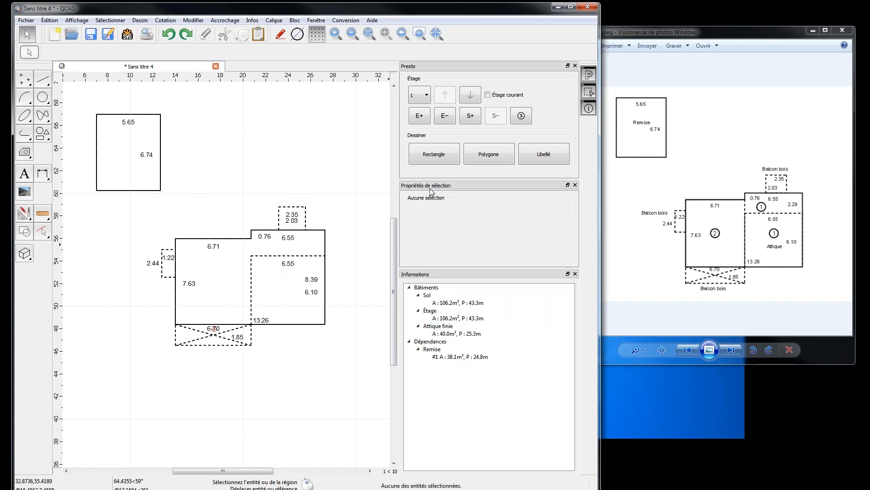
{"action": "left_click", "coordinate": [435, 152]}
{"action": "left_click", "coordinate": [237, 155]}
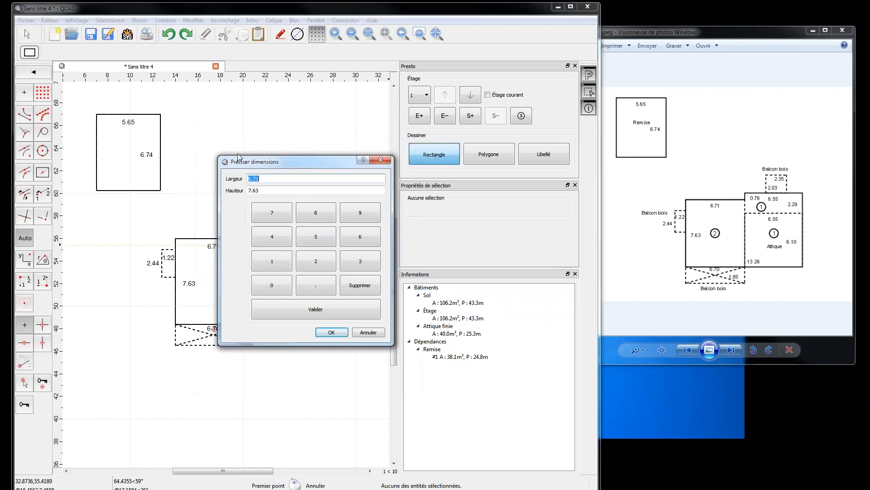
{"action": "left_click", "coordinate": [331, 332]}
{"action": "left_click", "coordinate": [176, 238]}
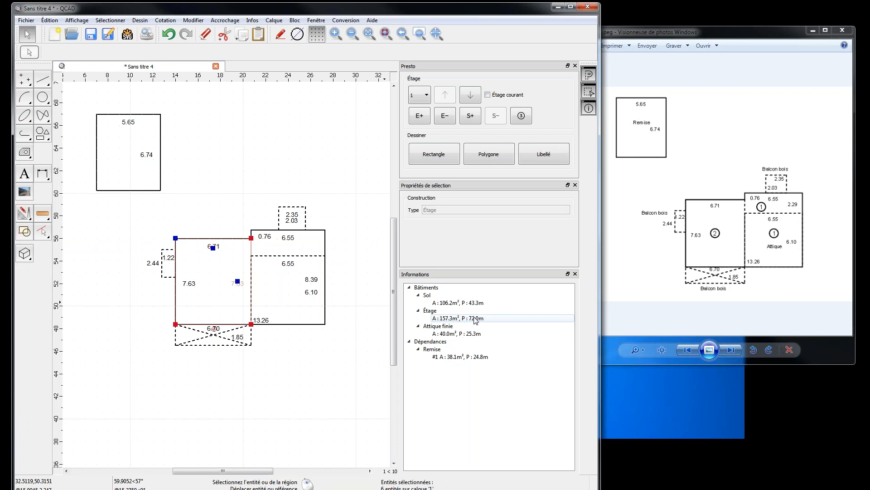
- Deselect the rectangle and briefly isolate floor 1 with Étage courant to examine it before showing all floors again
{"action": "left_click", "coordinate": [236, 246]}
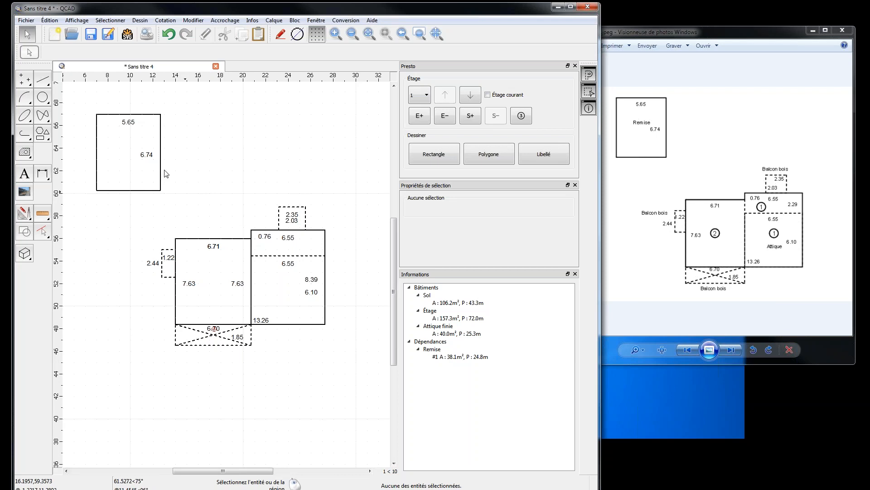
{"action": "left_click", "coordinate": [488, 95]}
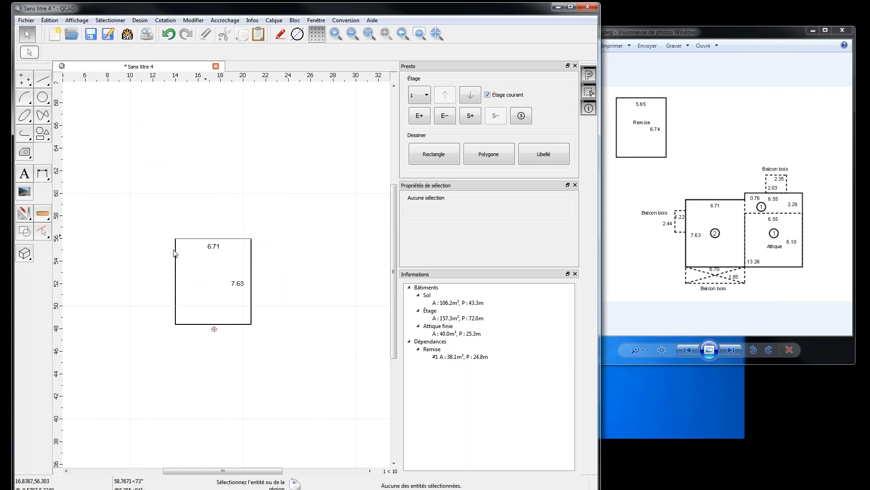
{"action": "left_click", "coordinate": [487, 94]}
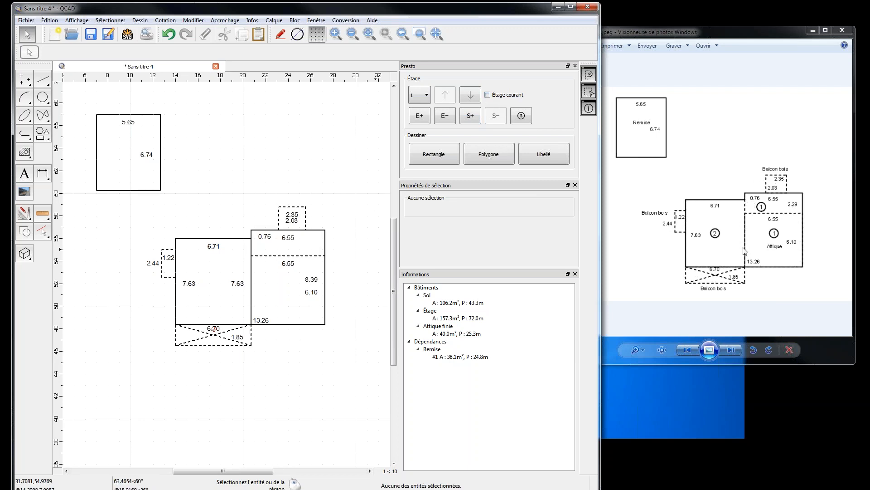
- Set the appearance of the floor 1 rectangle's right-hand wall to Pointillée
{"action": "left_click", "coordinate": [251, 276]}
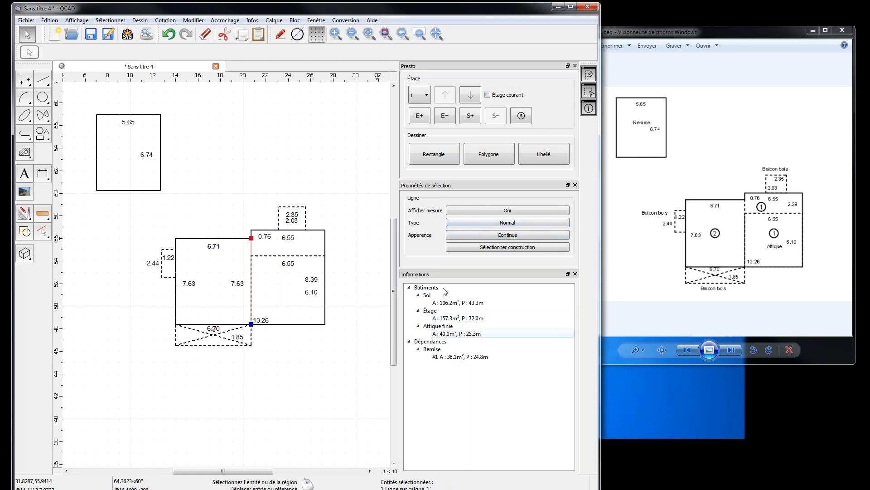
{"action": "left_click", "coordinate": [510, 236]}
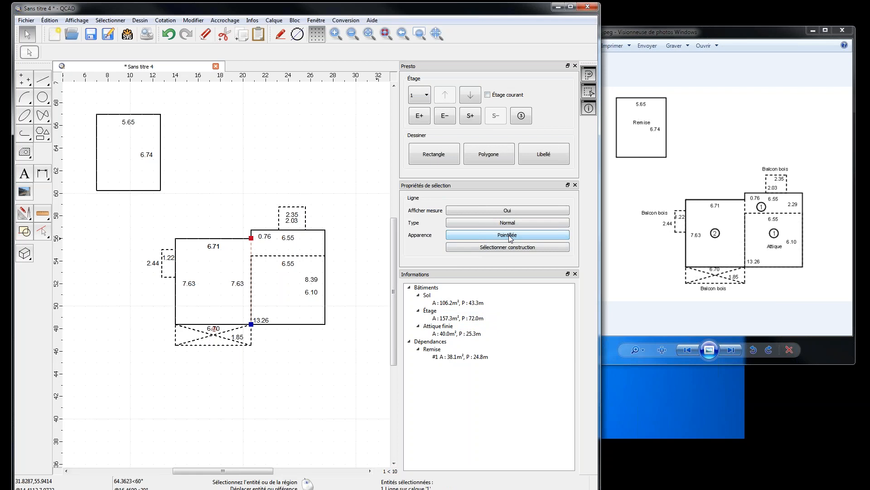
- With floor 1 active, place its floor-count symbol inside the 6.71 by 7.63 rectangle
{"action": "left_click", "coordinate": [357, 192]}
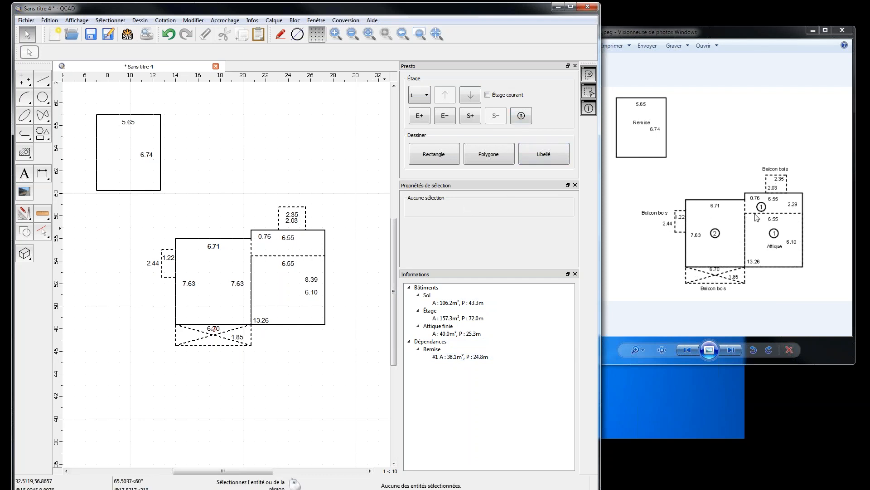
{"action": "left_click", "coordinate": [521, 116]}
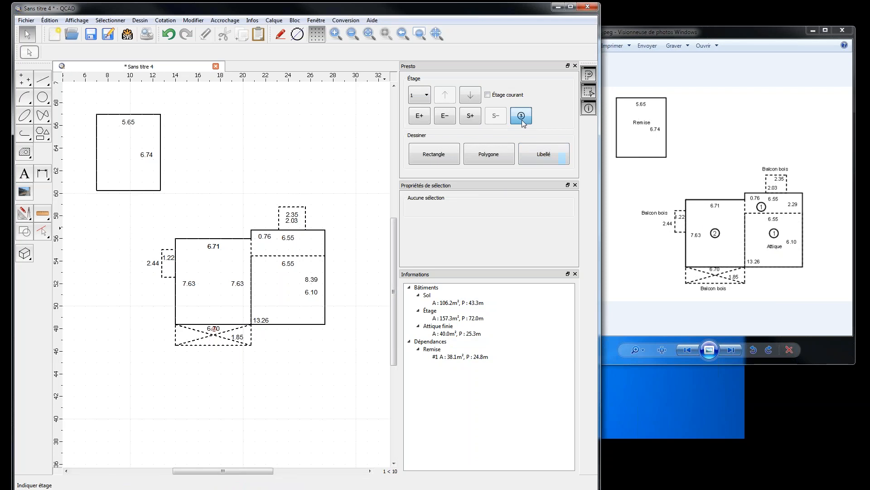
{"action": "left_click", "coordinate": [210, 272]}
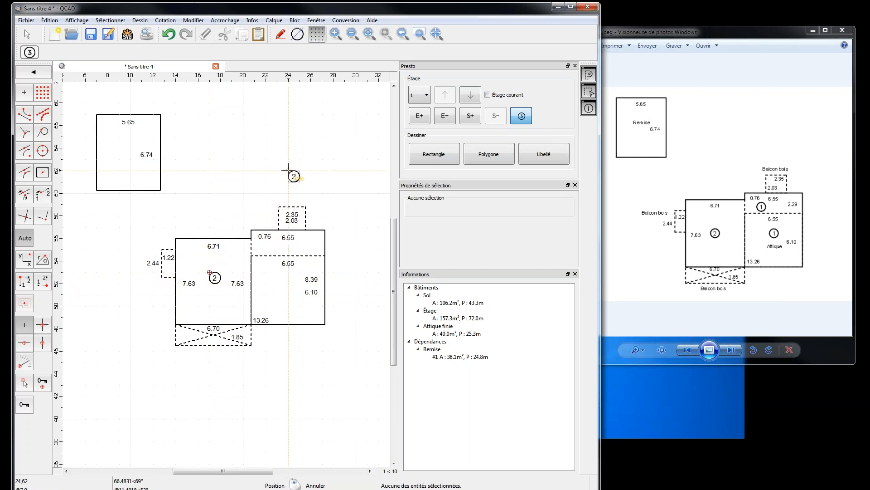
{"action": "right_click", "coordinate": [140, 108]}
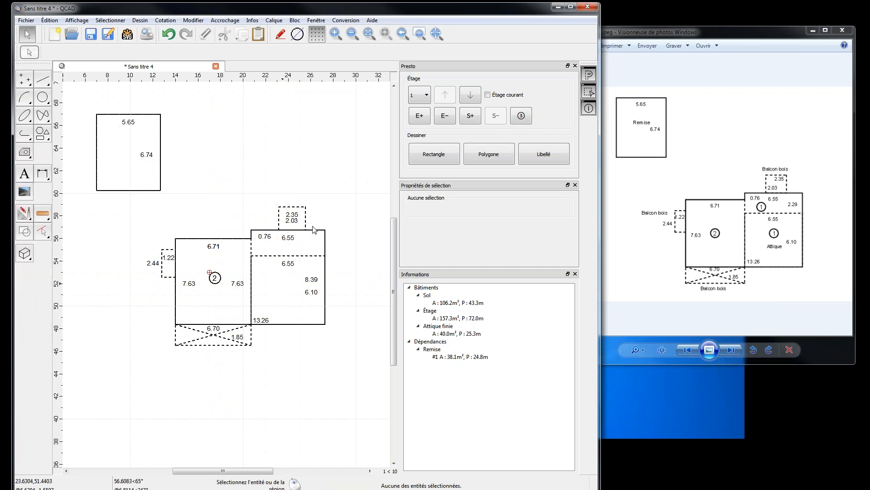
- Go down to floor 0 and place its floor-count symbol in both the attic part and the narrow strip above it
{"action": "left_click", "coordinate": [469, 99]}
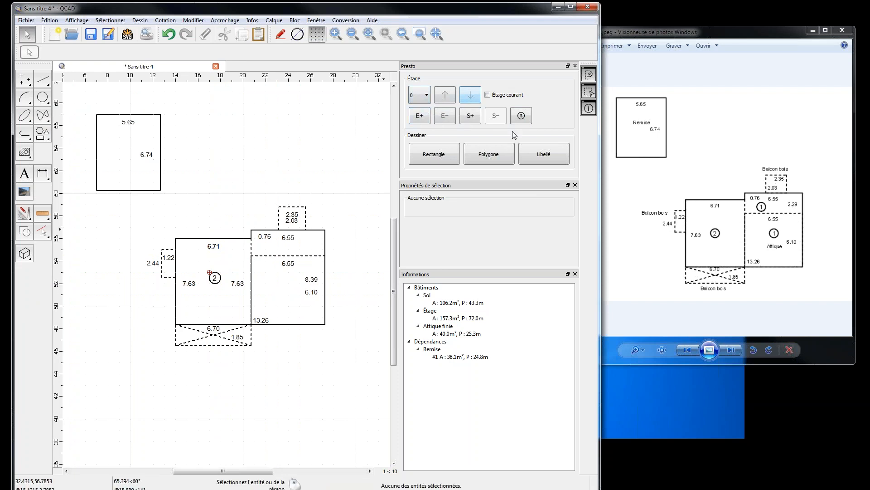
{"action": "left_click", "coordinate": [519, 115]}
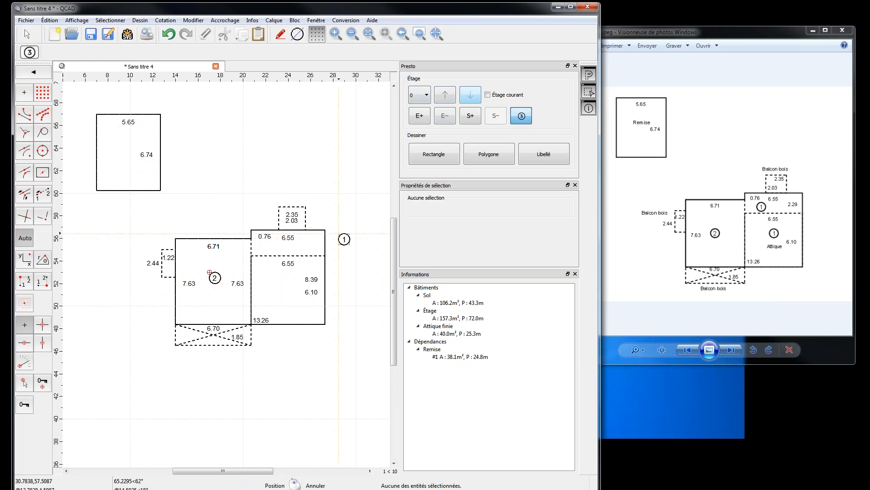
{"action": "left_click", "coordinate": [277, 283]}
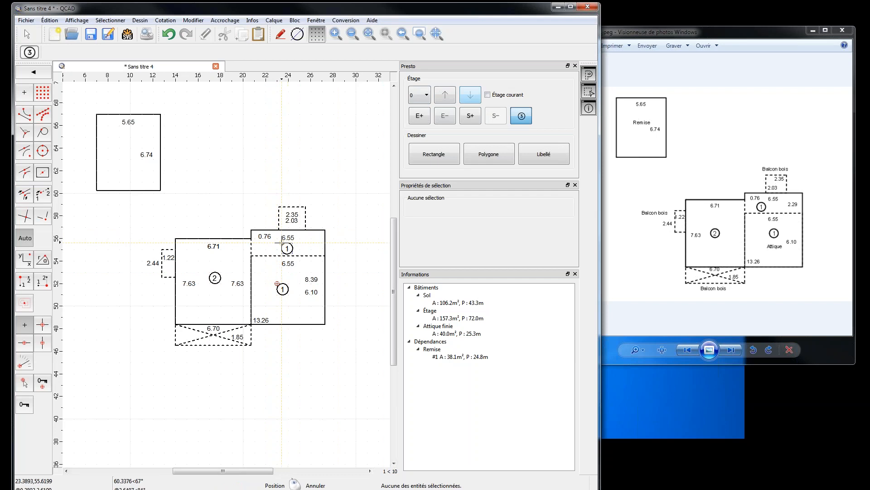
{"action": "left_click", "coordinate": [281, 243]}
{"action": "key", "text": "Escape"}
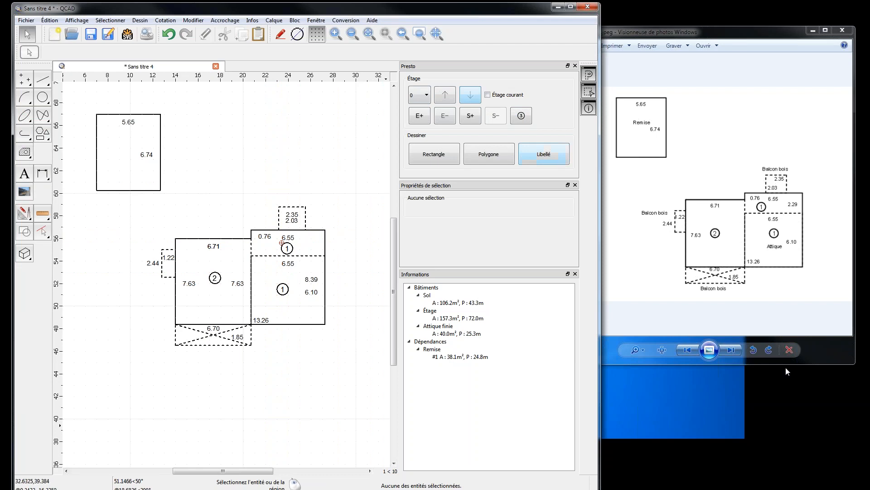
- Choose the Attique, Balcon bois and Remise labels for insertion with the Libellé tool
{"action": "left_click", "coordinate": [539, 158]}
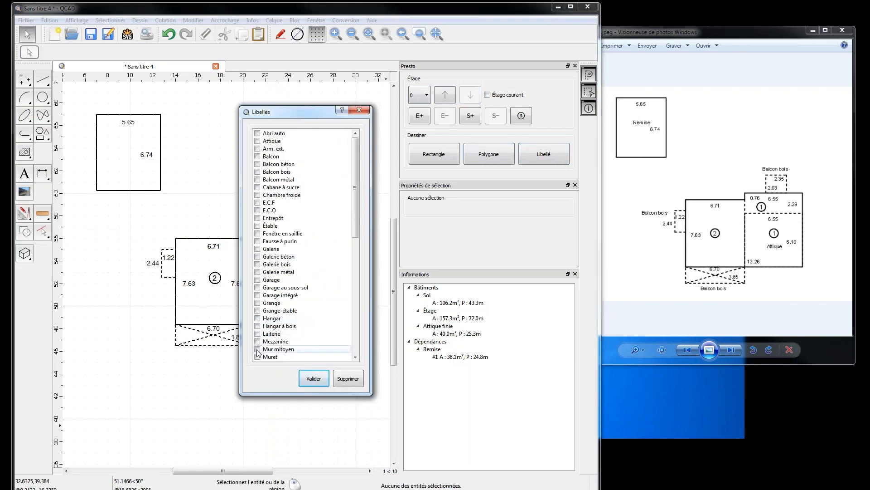
{"action": "scroll", "coordinate": [267, 335], "scroll_direction": "down", "scroll_amount": 2}
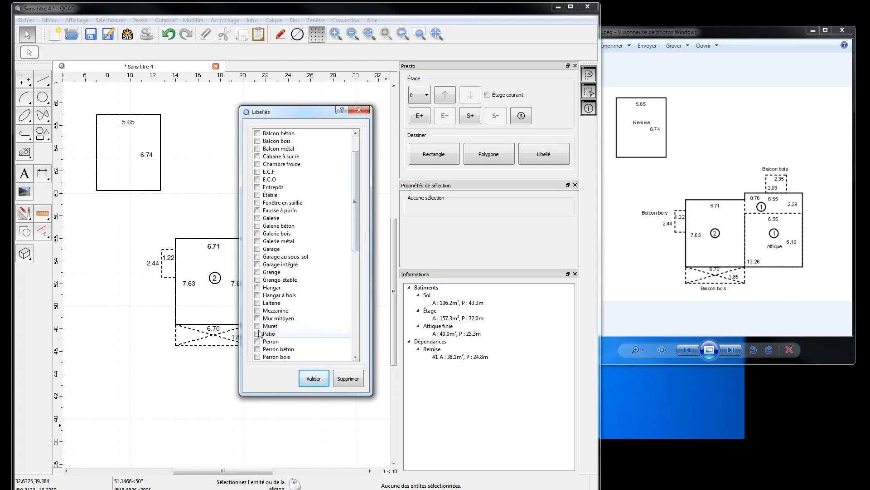
{"action": "left_click_drag", "start_coordinate": [355, 224], "coordinate": [351, 271]}
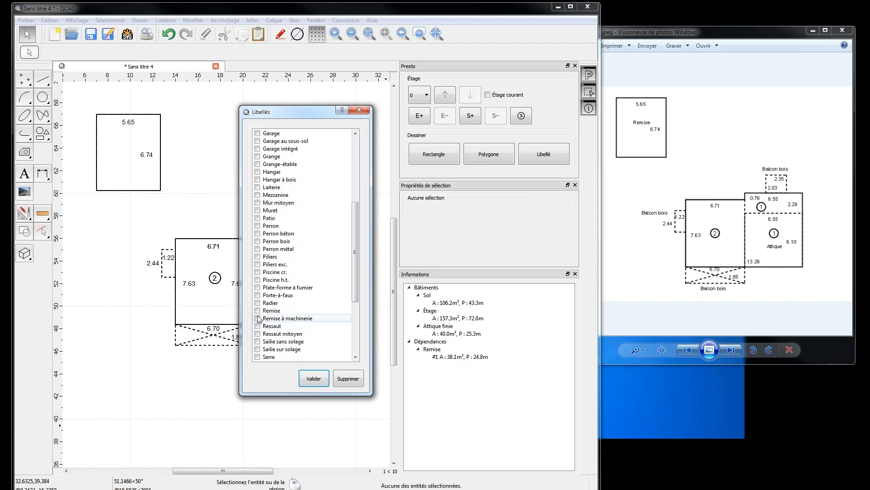
{"action": "left_click", "coordinate": [258, 310]}
{"action": "left_click_drag", "start_coordinate": [355, 276], "coordinate": [356, 225]}
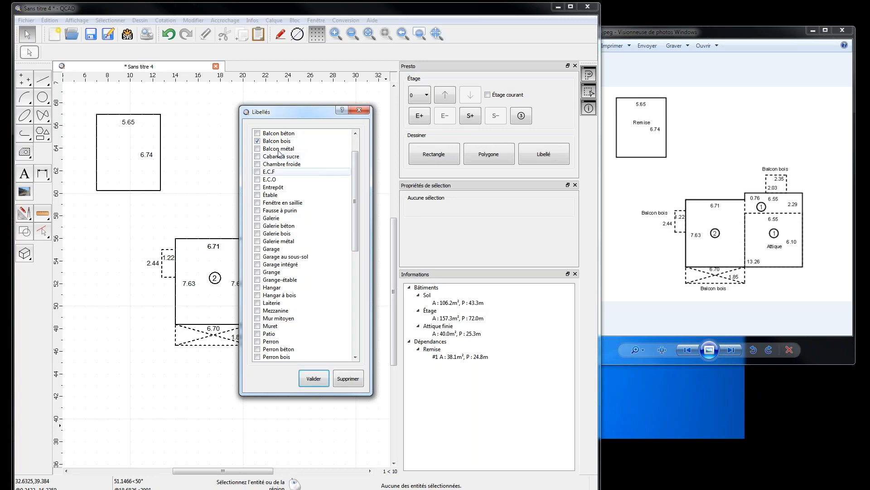
{"action": "scroll", "coordinate": [267, 141], "scroll_direction": "up", "scroll_amount": 2}
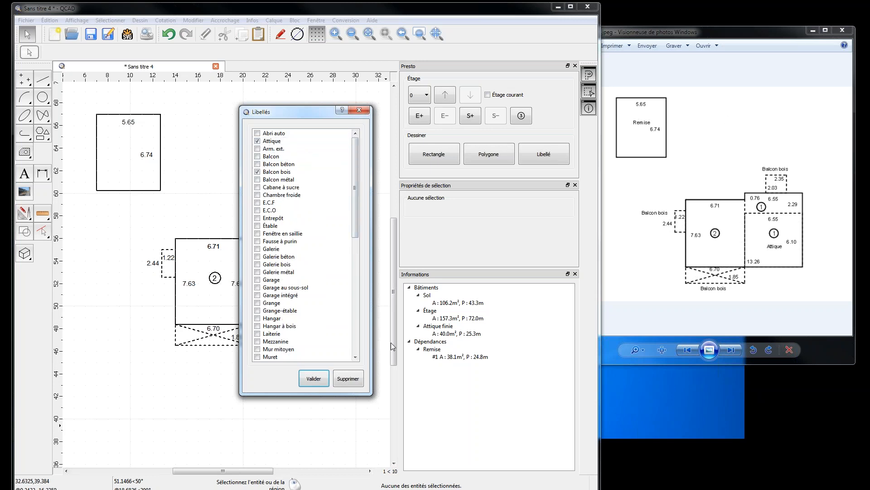
{"action": "left_click", "coordinate": [314, 378]}
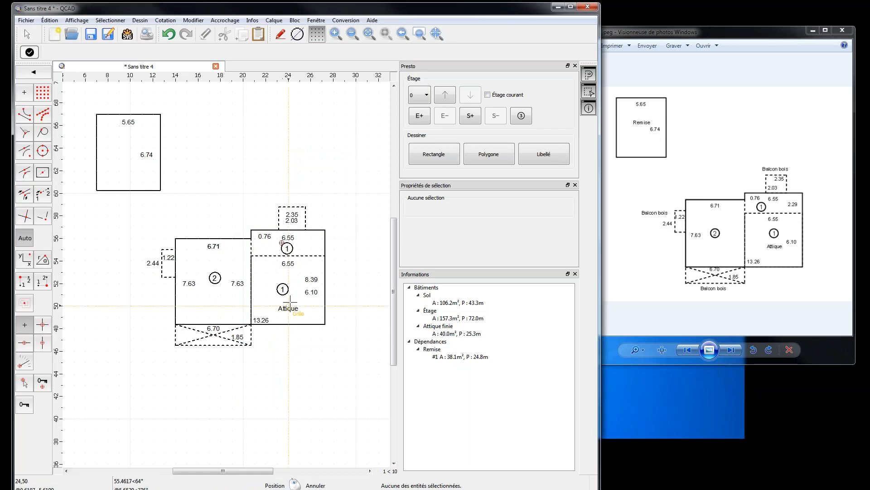
- Place Attique in the 6.10-deep section, Balcon bois below the crossed lower balcony, and Remise inside the shed
{"action": "left_click", "coordinate": [290, 301]}
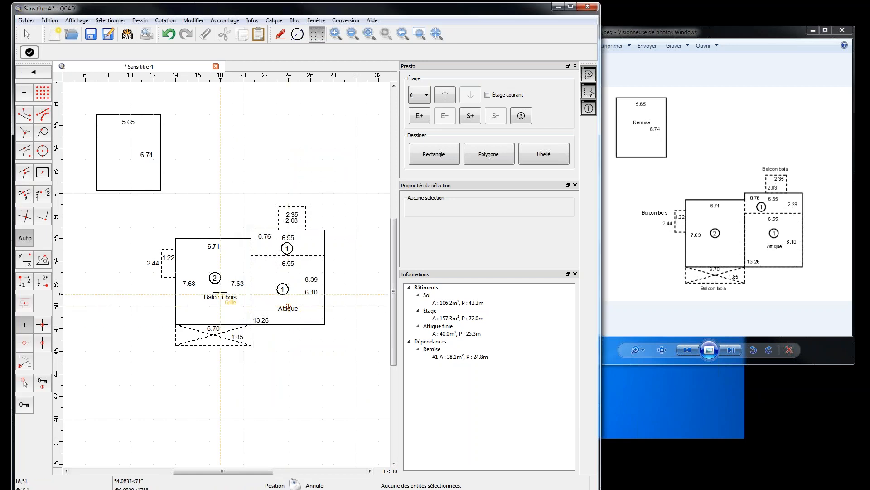
{"action": "left_click", "coordinate": [215, 351]}
{"action": "left_click", "coordinate": [126, 154]}
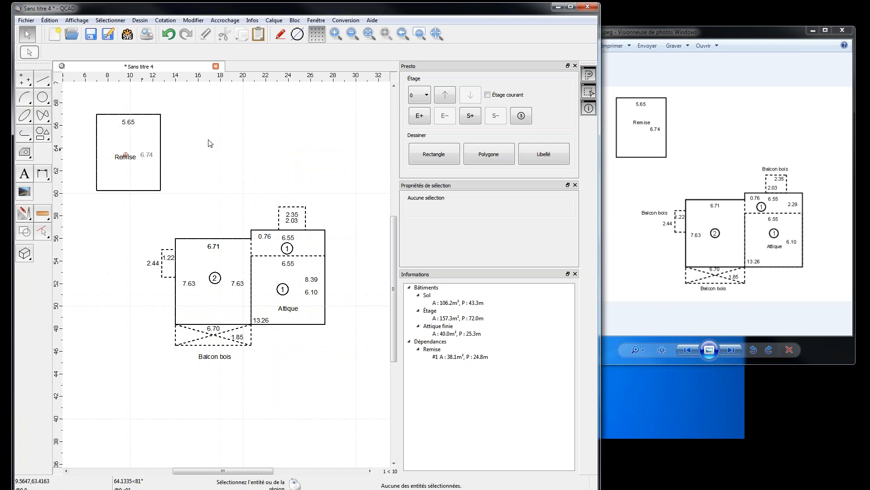
- Copy the Balcon bois label and paste it beside the 2.44 by 1.22 balcony and above the 2.35 by 2.03 balcony
{"action": "left_click", "coordinate": [211, 358]}
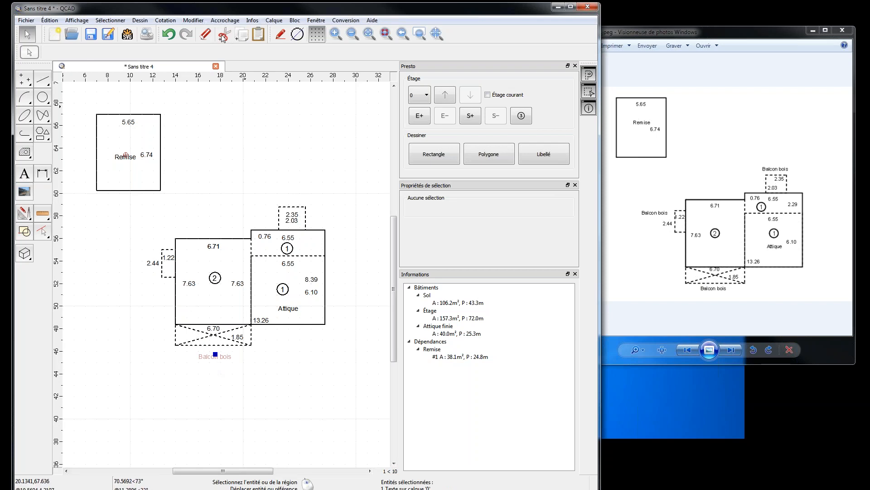
{"action": "left_click", "coordinate": [241, 37]}
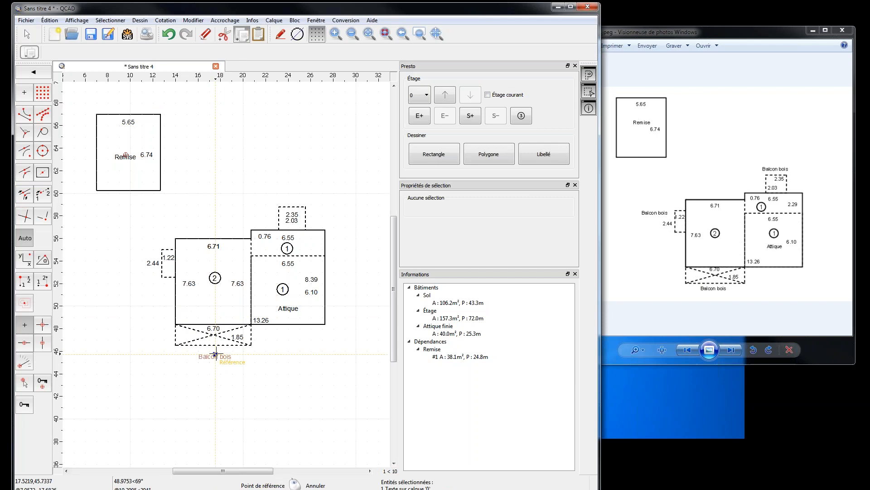
{"action": "left_click", "coordinate": [215, 354]}
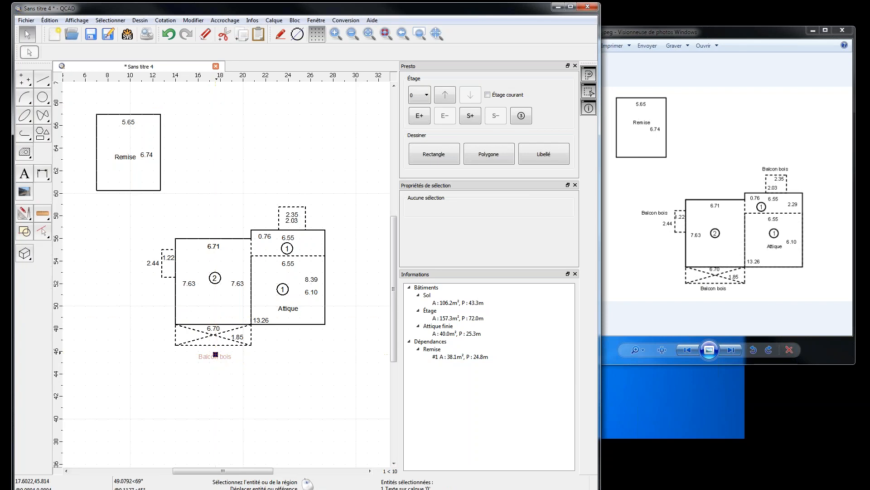
{"action": "left_click", "coordinate": [258, 33]}
{"action": "left_click", "coordinate": [114, 258]}
{"action": "left_click", "coordinate": [294, 191]}
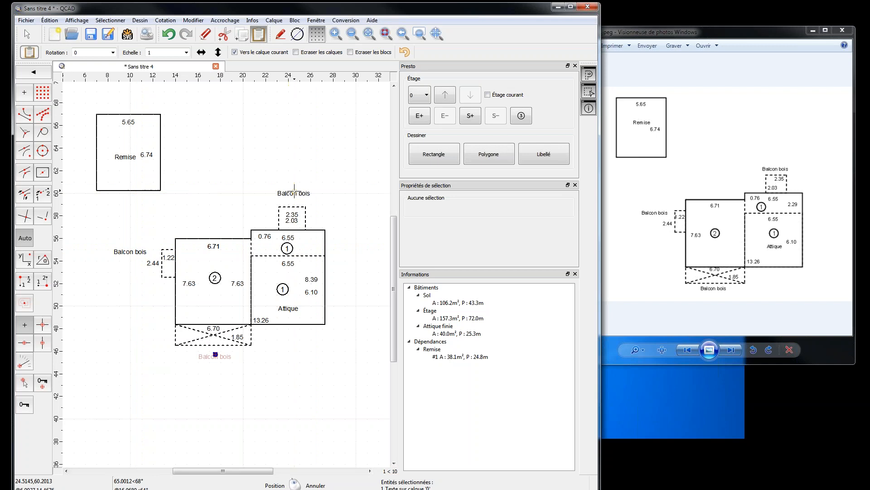
{"action": "right_click", "coordinate": [287, 134]}
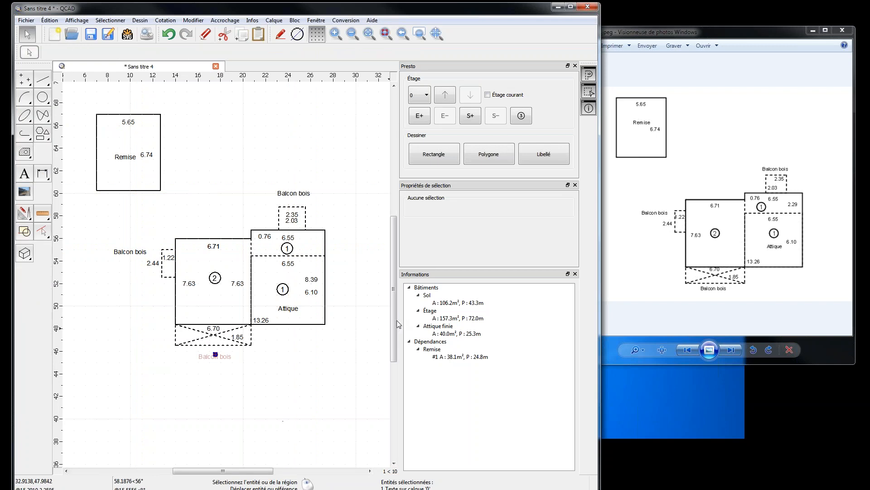
- Save the drawing to the Bureau folder as enregistrement in R27 [2013] DXF format
{"action": "left_click_drag", "start_coordinate": [393, 323], "coordinate": [394, 307]}
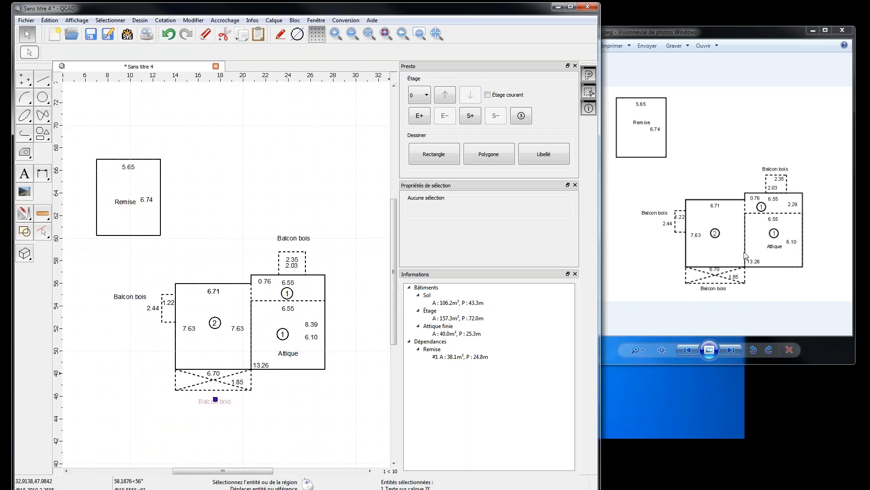
{"action": "left_click", "coordinate": [25, 19]}
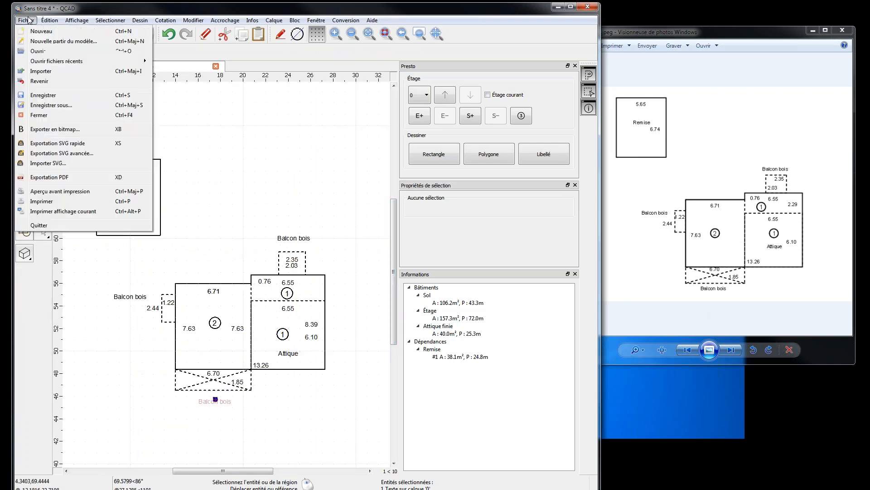
{"action": "left_click", "coordinate": [65, 96]}
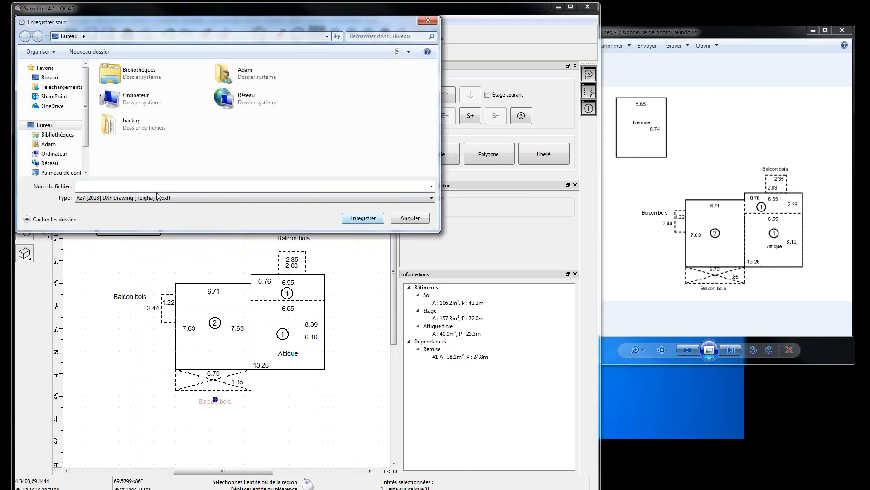
{"action": "type", "text": "tes"}
{"action": "key", "text": "BackSpace"}
{"action": "key", "text": "BackSpace"}
{"action": "key", "text": "BackSpace"}
{"action": "type", "text": "enregistrement"}
{"action": "left_click", "coordinate": [359, 218]}
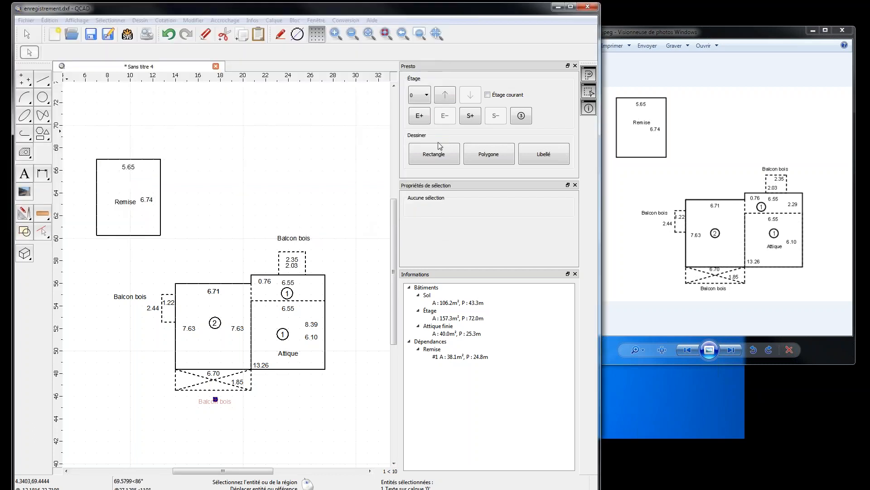
- Minimize QCAD, move the exemple 2.jpeg window aside, and examine the saved enregistrement files on the desktop
{"action": "left_click", "coordinate": [558, 7]}
{"action": "left_click_drag", "start_coordinate": [705, 29], "coordinate": [604, 31]}
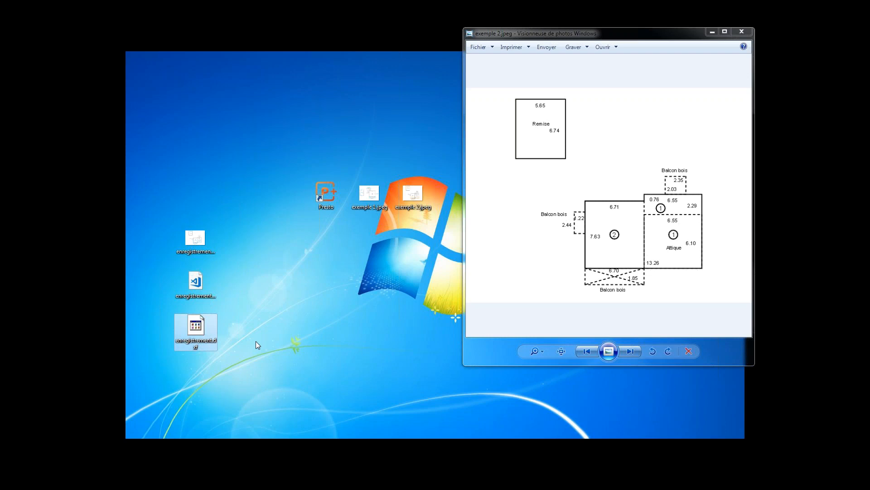
{"action": "left_click", "coordinate": [205, 329]}
{"action": "left_click", "coordinate": [206, 295]}
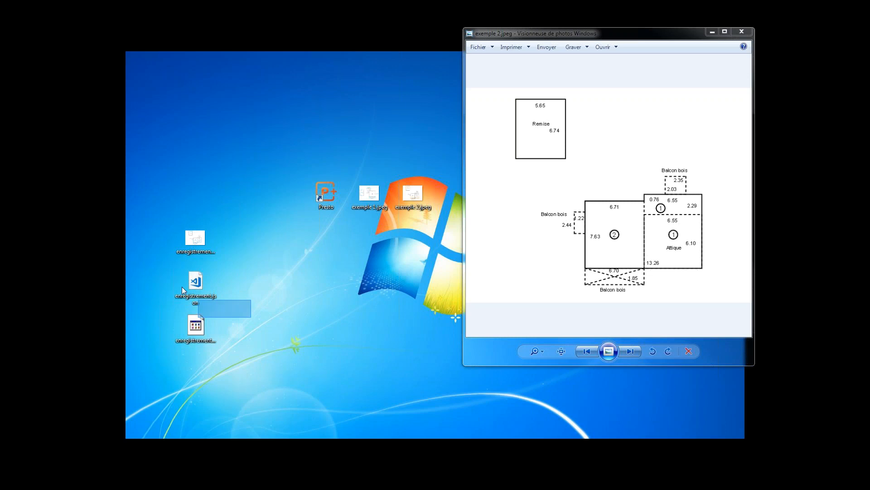
- Open enregistrement.jpeg, enlarge it beside exemple 2.jpeg to compare the two sketches, and close it
{"action": "double_click", "coordinate": [195, 238]}
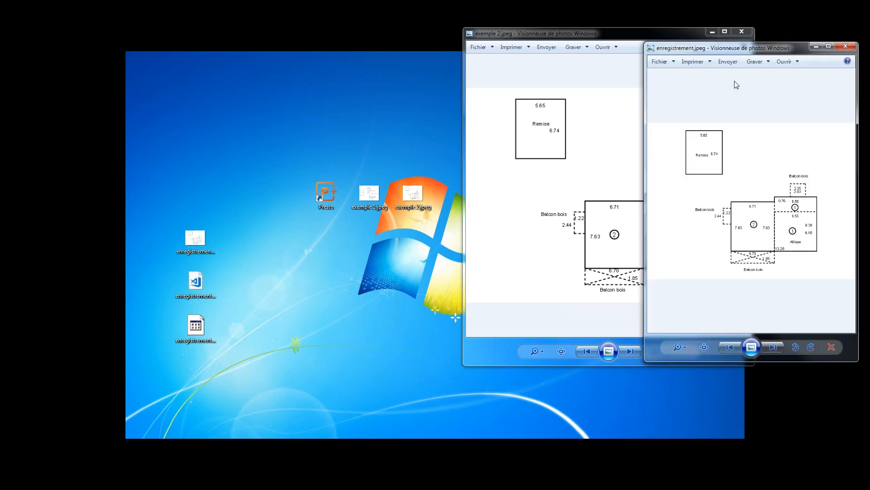
{"action": "left_click_drag", "start_coordinate": [759, 50], "coordinate": [306, 75]}
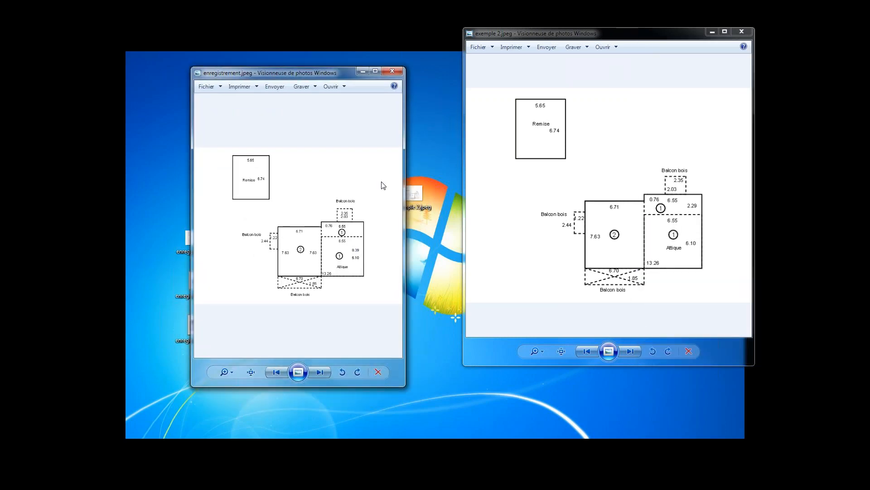
{"action": "left_click_drag", "start_coordinate": [402, 200], "coordinate": [484, 195]}
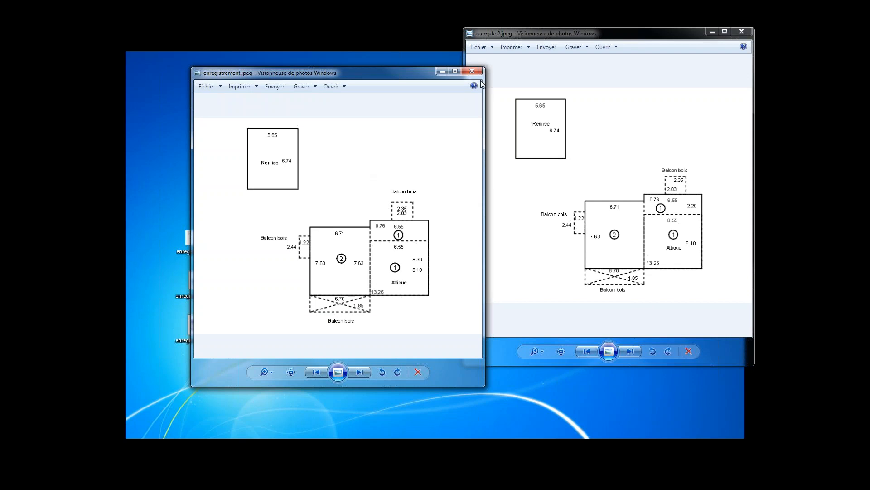
{"action": "left_click", "coordinate": [472, 71]}
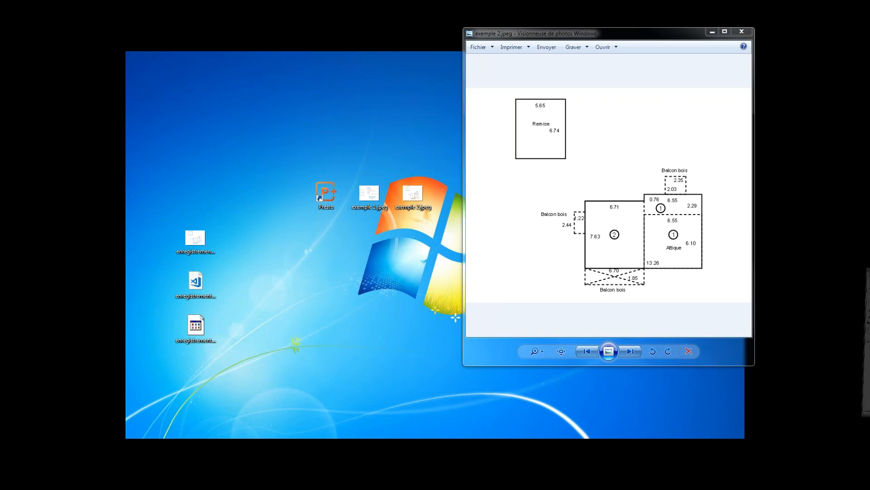
- Switch back to QCAD, widen its window over the reference image, and bring the whole sketch into the middle of the drawing area
{"action": "key", "text": "alt+Tab"}
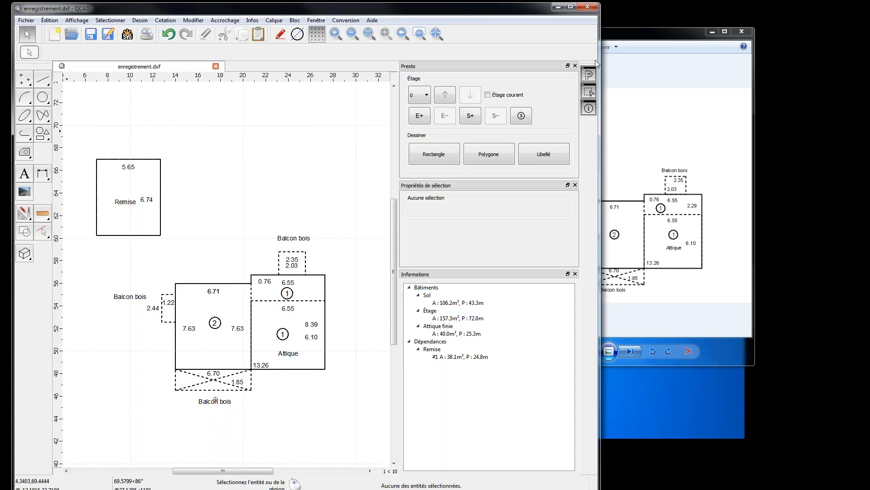
{"action": "left_click_drag", "start_coordinate": [601, 62], "coordinate": [869, 59]}
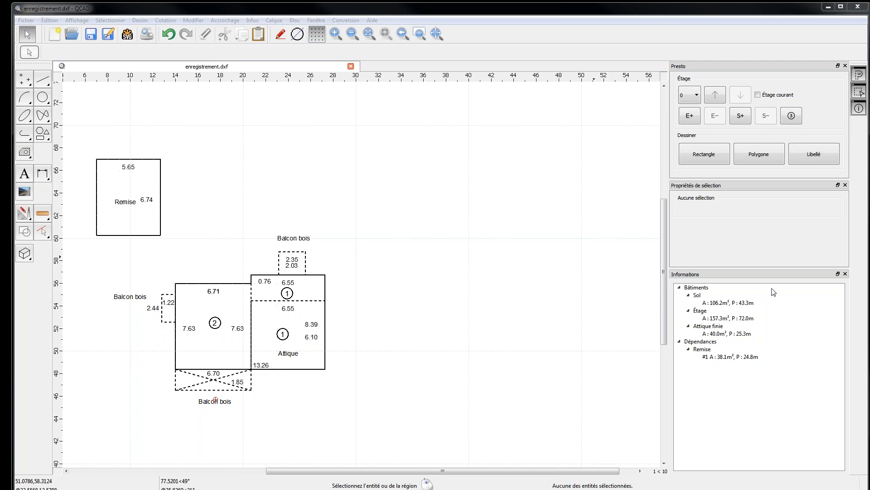
{"action": "left_click_drag", "start_coordinate": [561, 472], "coordinate": [506, 472]}
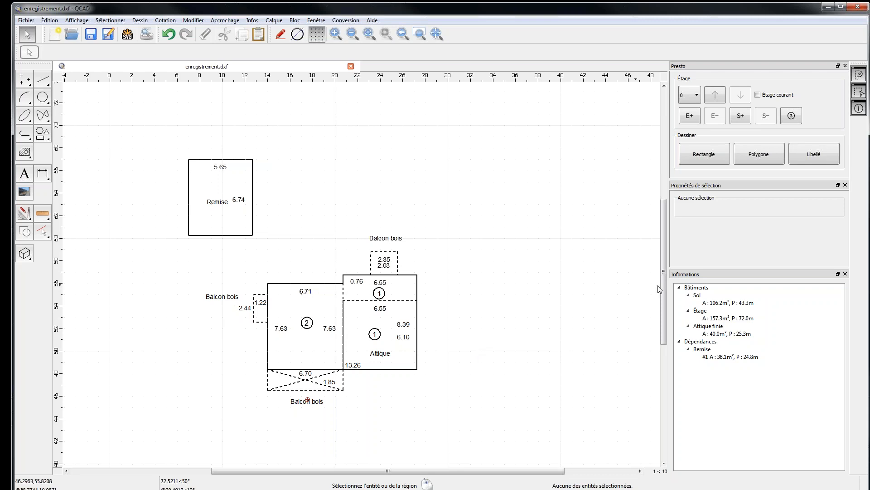
{"action": "left_click_drag", "start_coordinate": [663, 298], "coordinate": [663, 316]}
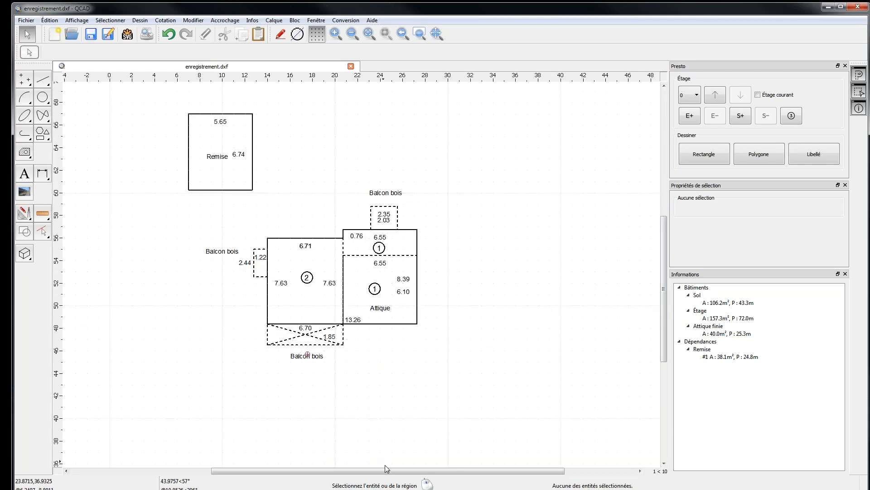
- Select the whole floor construction marked 2, shift it slightly left by its upper-right corner, and move it back to its original corner
{"action": "left_click_drag", "start_coordinate": [400, 471], "coordinate": [390, 399]}
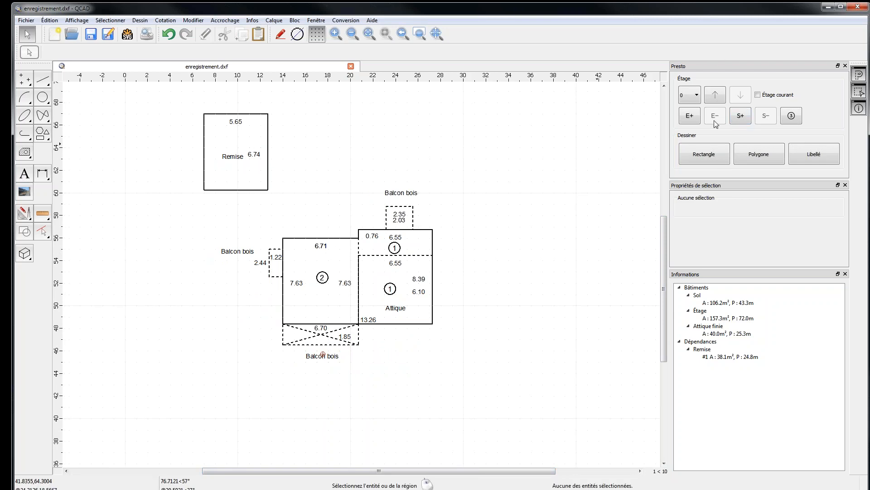
{"action": "left_click", "coordinate": [359, 249]}
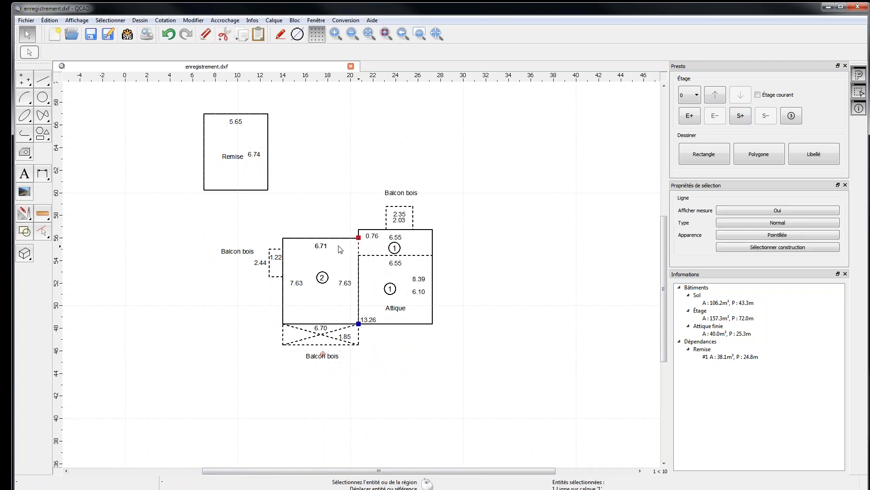
{"action": "left_click", "coordinate": [745, 247]}
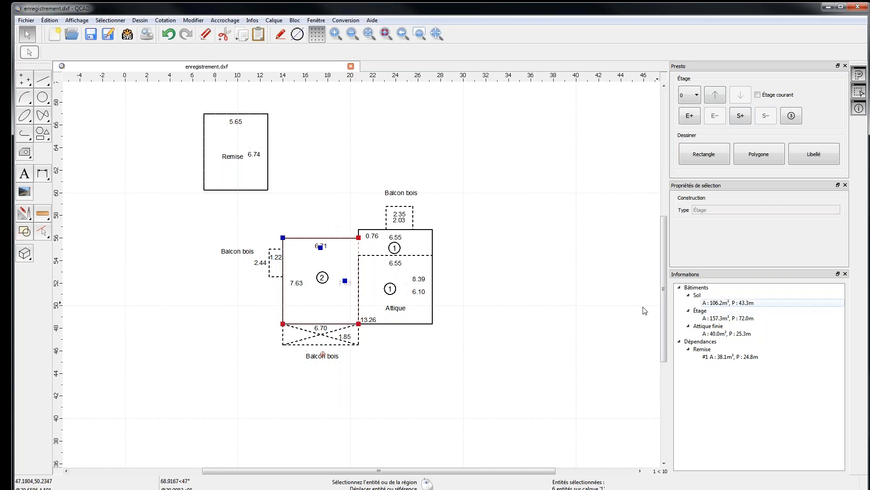
{"action": "left_click_drag", "start_coordinate": [359, 252], "coordinate": [351, 249]}
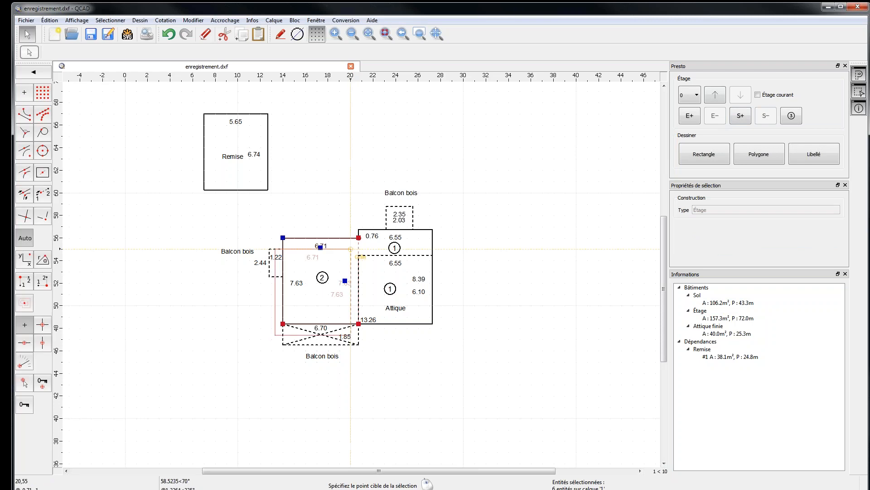
{"action": "left_click", "coordinate": [350, 237]}
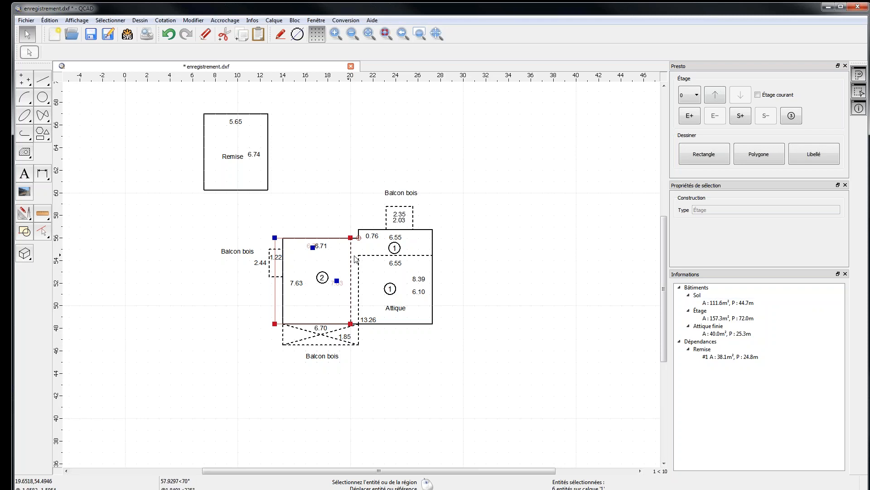
{"action": "left_click", "coordinate": [358, 238]}
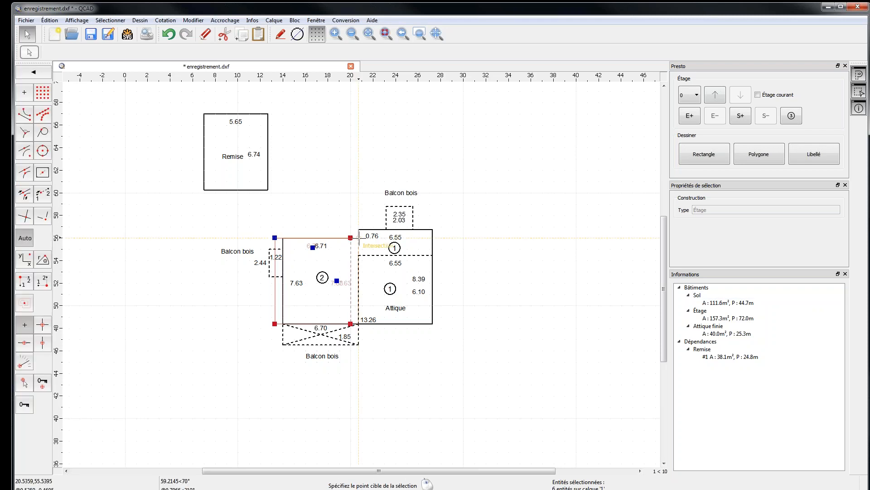
{"action": "left_click", "coordinate": [358, 237]}
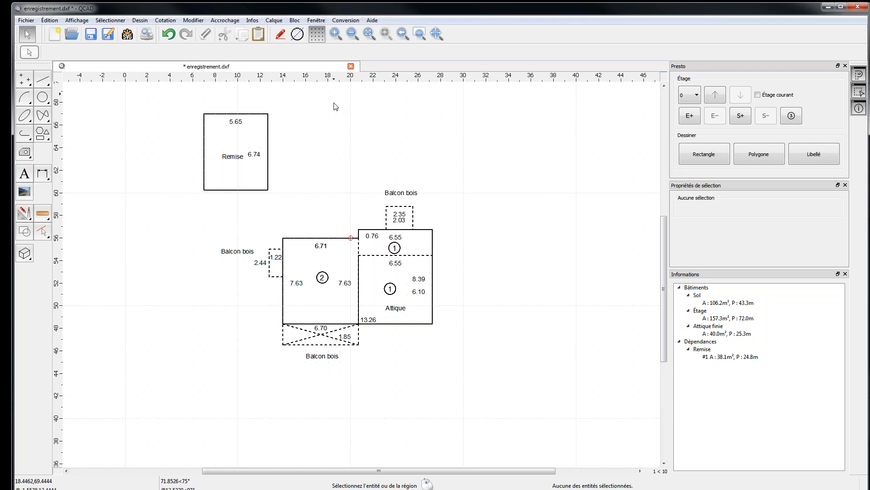
{"action": "left_click", "coordinate": [350, 21]}
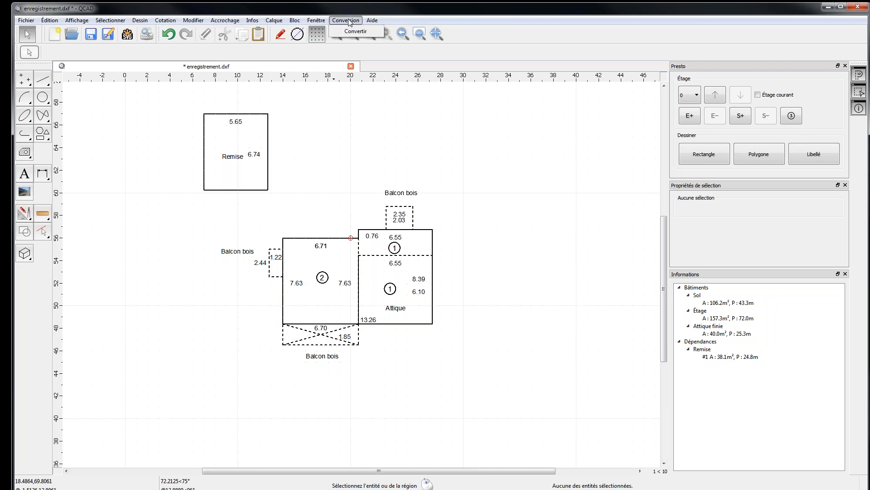
{"action": "left_click", "coordinate": [351, 21]}
{"action": "left_click", "coordinate": [352, 22]}
{"action": "left_click", "coordinate": [357, 26]}
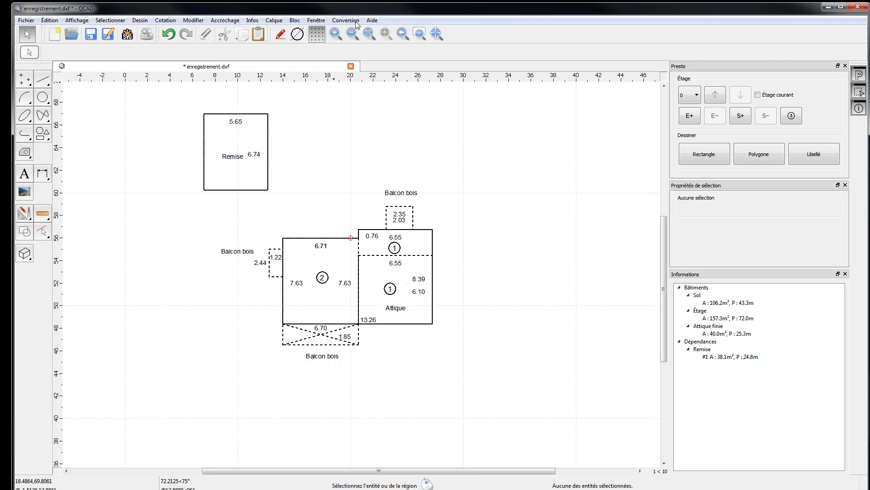
{"action": "left_click", "coordinate": [347, 21]}
{"action": "left_click", "coordinate": [348, 22]}
{"action": "left_click", "coordinate": [347, 22]}
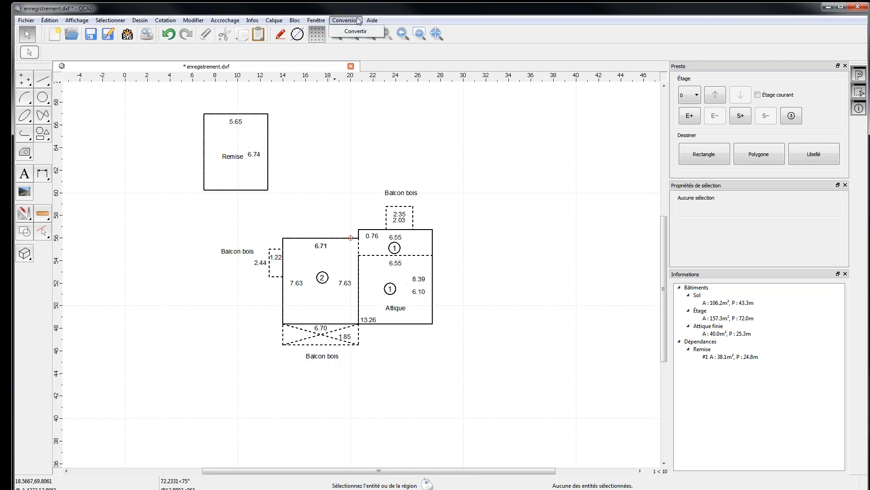
{"action": "left_click", "coordinate": [357, 22]}
{"action": "left_click", "coordinate": [357, 23]}
{"action": "left_click", "coordinate": [358, 20]}
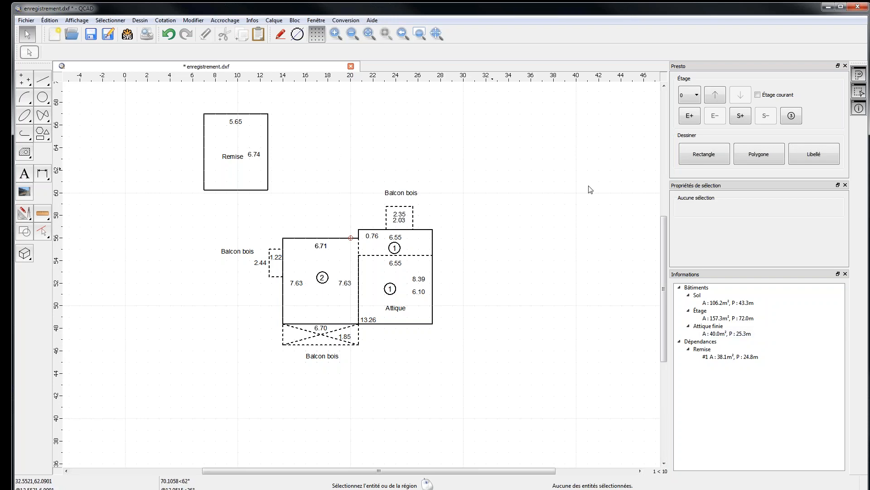
- Select the Remise's right wall and its whole construction to examine their properties, and clear the selection
{"action": "scroll", "coordinate": [665, 228], "scroll_direction": "up", "scroll_amount": 1}
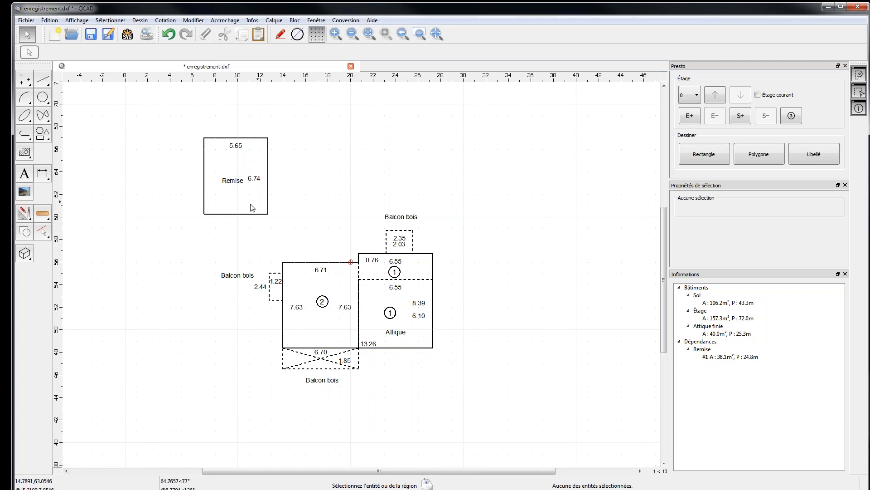
{"action": "left_click", "coordinate": [268, 195]}
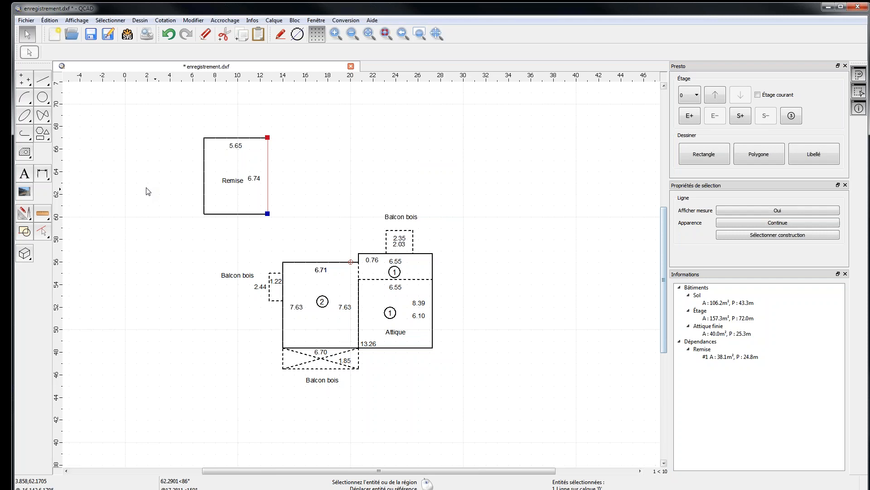
{"action": "left_click", "coordinate": [753, 234]}
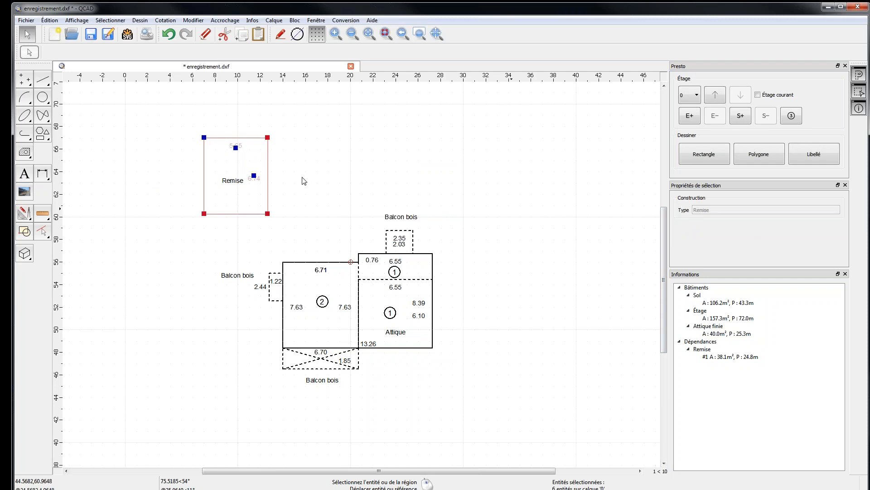
{"action": "key", "text": "Escape"}
{"action": "left_click", "coordinate": [268, 190]}
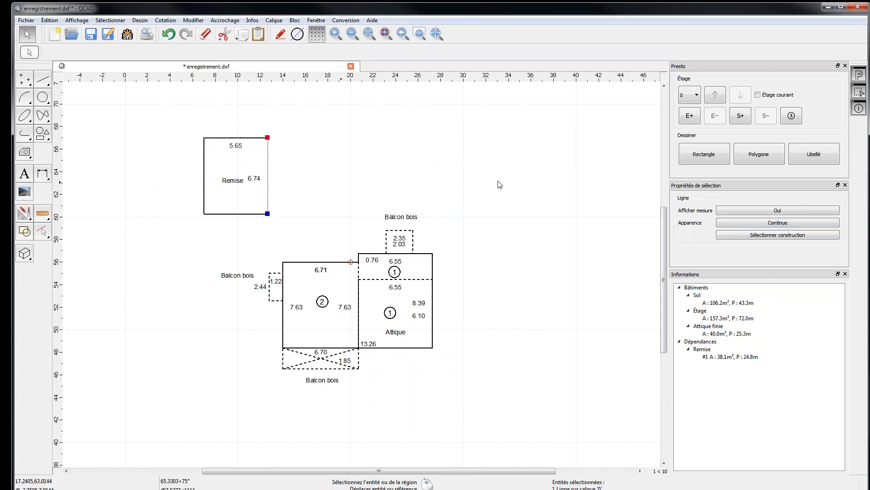
{"action": "key", "text": "Escape"}
{"action": "left_click", "coordinate": [267, 200]}
{"action": "key", "text": "Escape"}
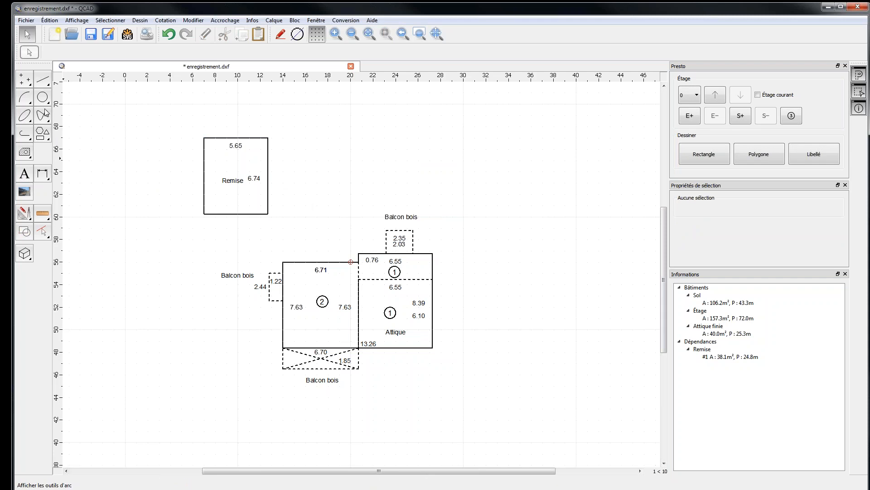
- Draw a plain two-corner rectangle about 4.7 by 6.6 m with the standard shape tool in the empty area right of the Remise
{"action": "left_click", "coordinate": [42, 132]}
{"action": "left_click", "coordinate": [24, 92]}
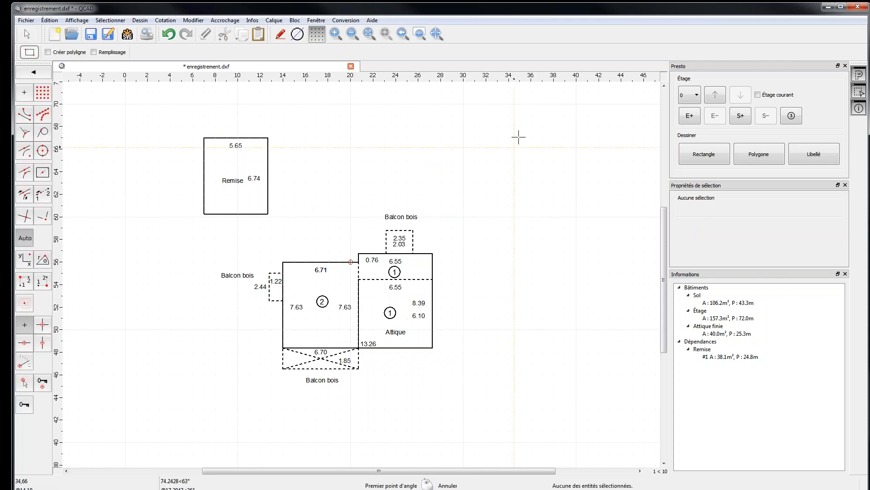
{"action": "left_click", "coordinate": [501, 120]}
{"action": "left_click", "coordinate": [554, 194]}
{"action": "right_click", "coordinate": [580, 180]}
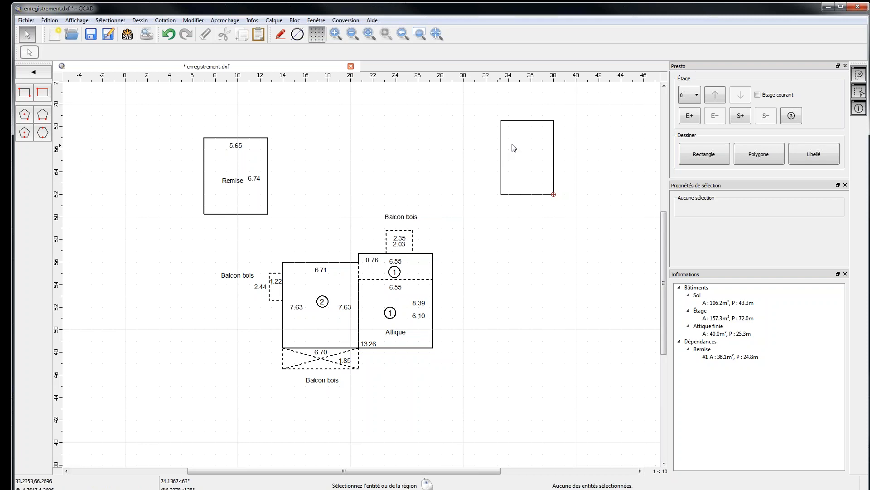
- Select the new rectangle's sides one at a time to check whether they have construction properties
{"action": "left_click", "coordinate": [553, 134]}
{"action": "left_click", "coordinate": [531, 121]}
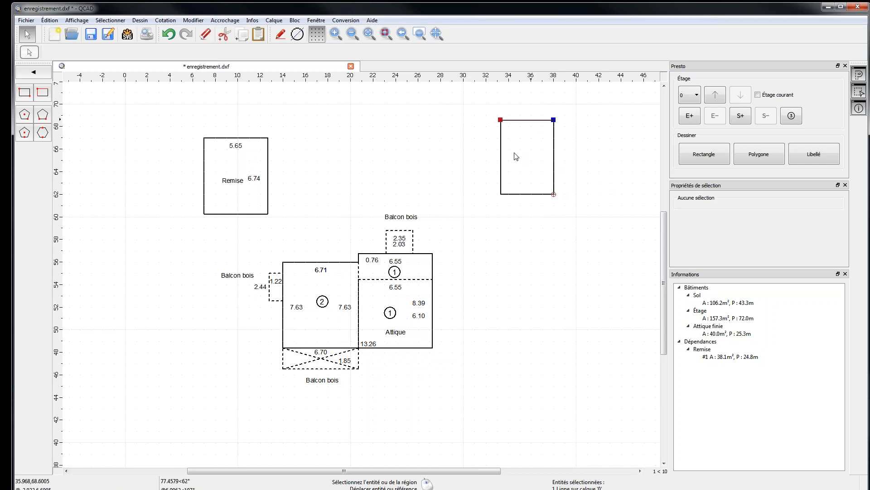
{"action": "left_click", "coordinate": [504, 179]}
{"action": "left_click", "coordinate": [523, 194]}
{"action": "left_click", "coordinate": [554, 166]}
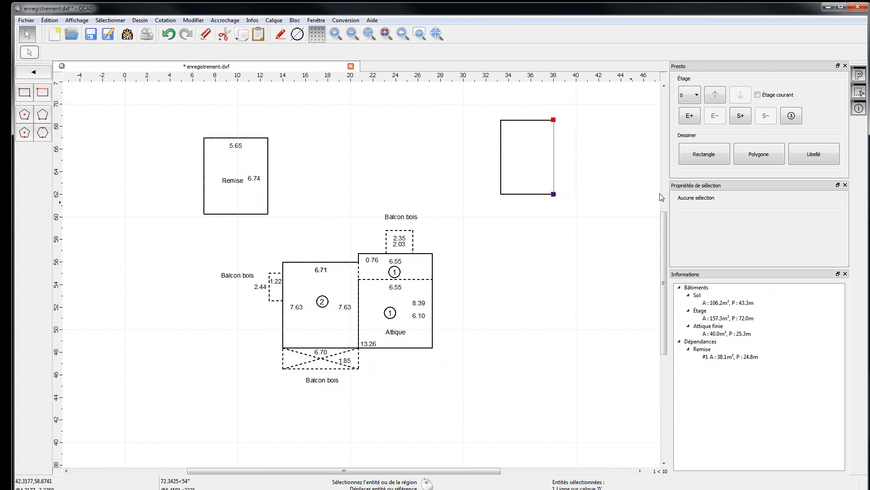
- Select all four sides of the new rectangle and identify them as a Garage détaché construction
{"action": "left_click_drag", "start_coordinate": [580, 226], "coordinate": [473, 104]}
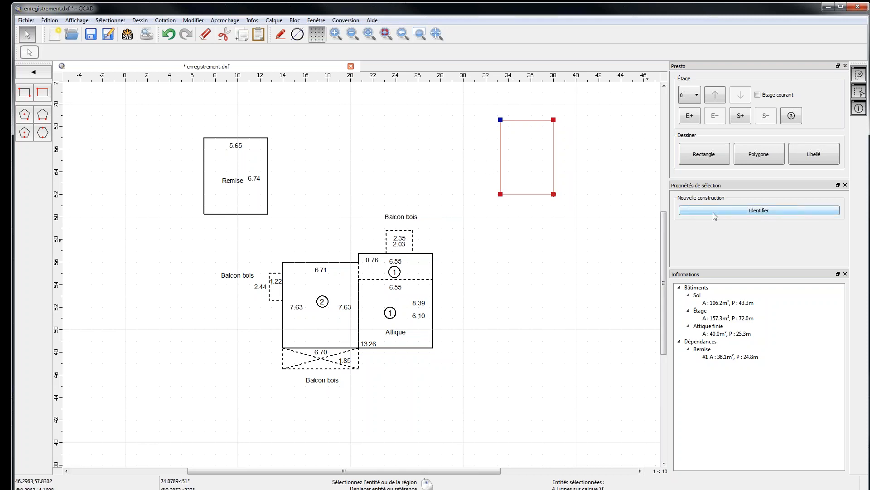
{"action": "left_click", "coordinate": [744, 213]}
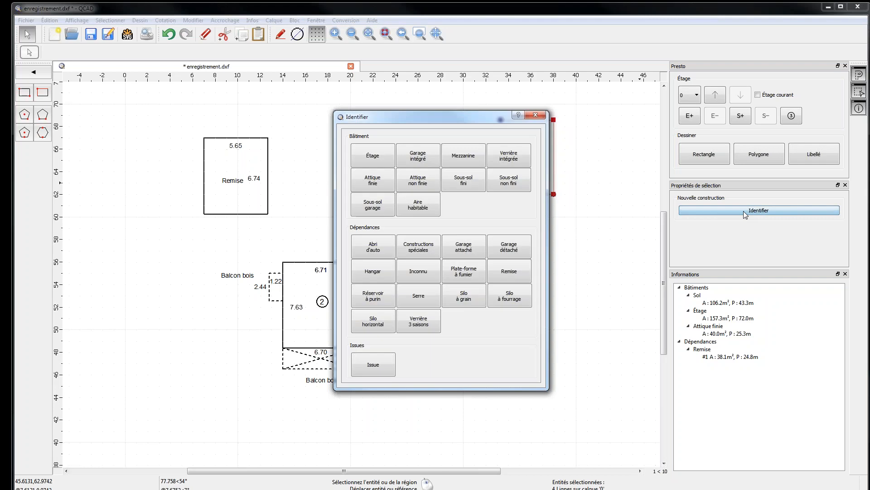
{"action": "left_click", "coordinate": [508, 246]}
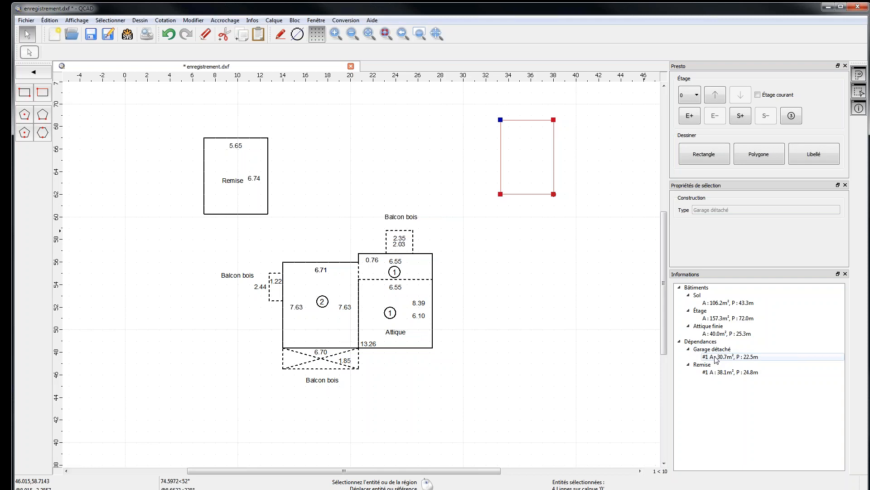
- Select the whole detached garage outline with selection windows to examine it, and clear the selection
{"action": "left_click_drag", "start_coordinate": [478, 224], "coordinate": [606, 95]}
{"action": "left_click", "coordinate": [510, 242]}
{"action": "left_click_drag", "start_coordinate": [489, 247], "coordinate": [604, 116]}
{"action": "left_click", "coordinate": [476, 218]}
{"action": "left_click_drag", "start_coordinate": [476, 217], "coordinate": [592, 145]}
{"action": "left_click", "coordinate": [593, 150]}
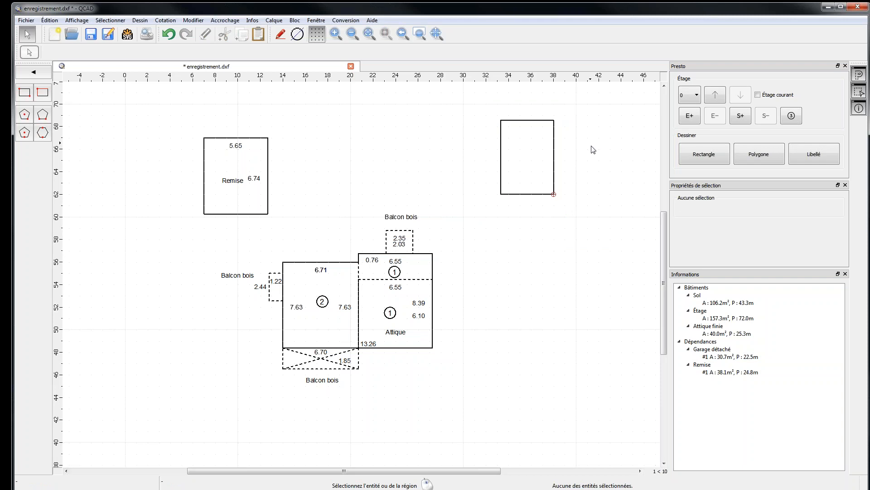